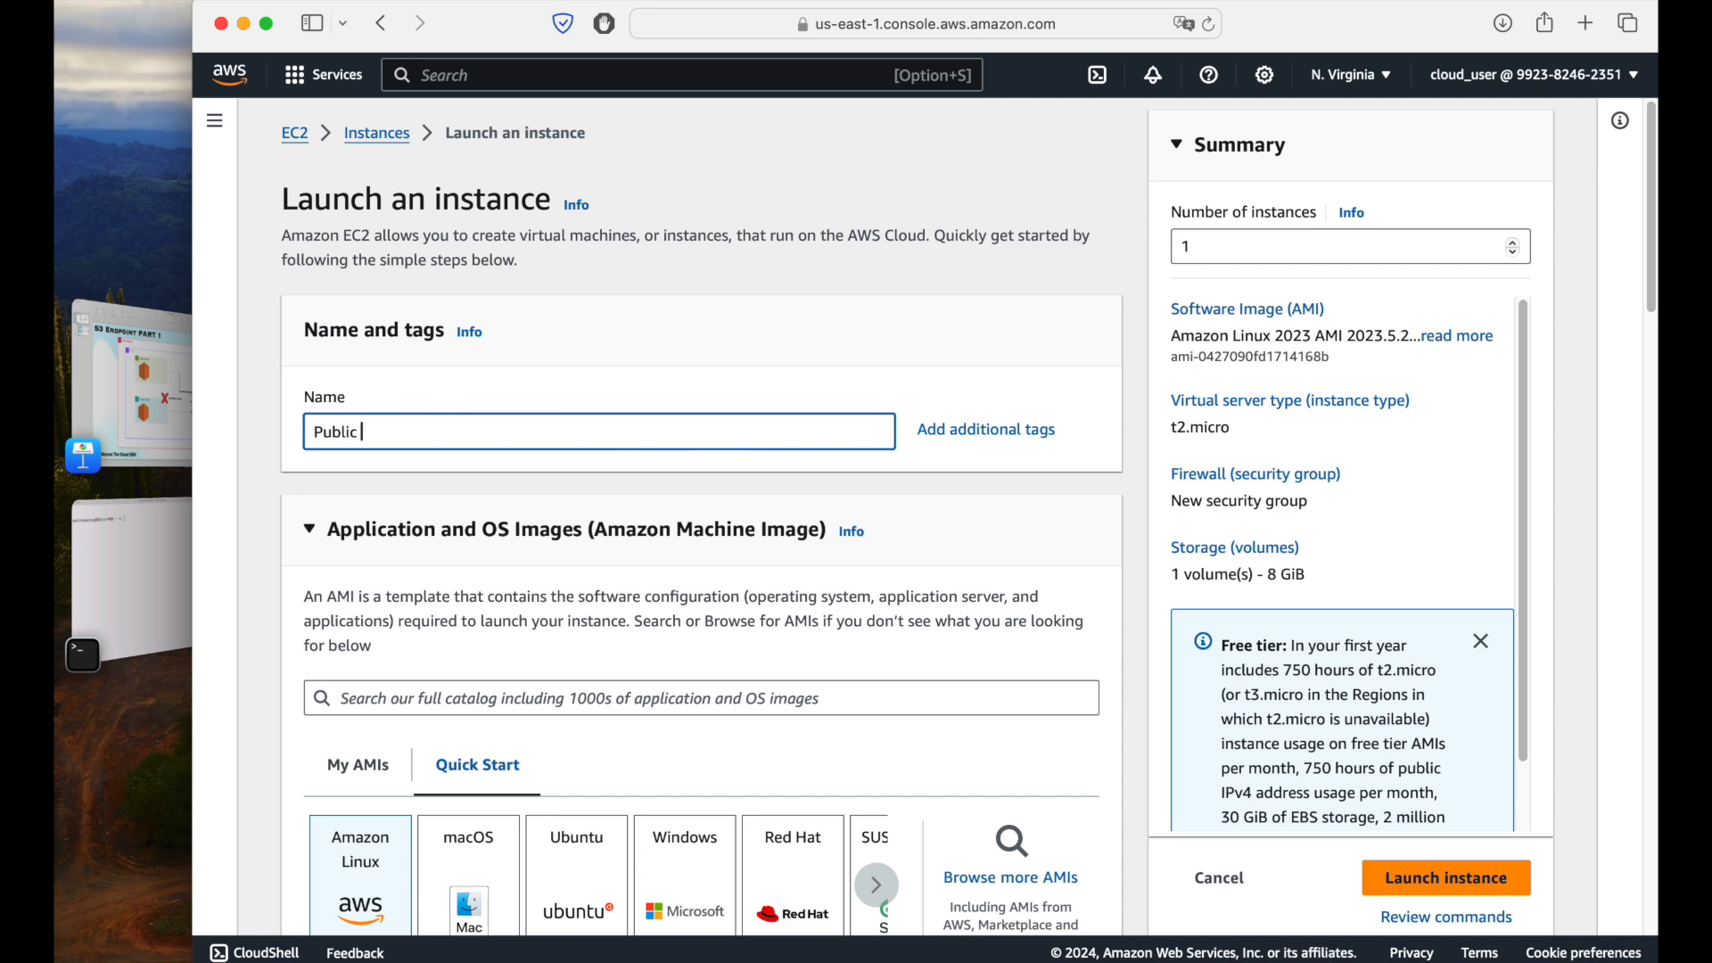
- Name the instance Public EC2 and create an RSA key pair named ec2-key-pair in .pem format for it
{"action": "type", "text": "EC2"}
{"action": "scroll", "coordinate": [634, 439], "scroll_direction": "down", "scroll_amount": 15}
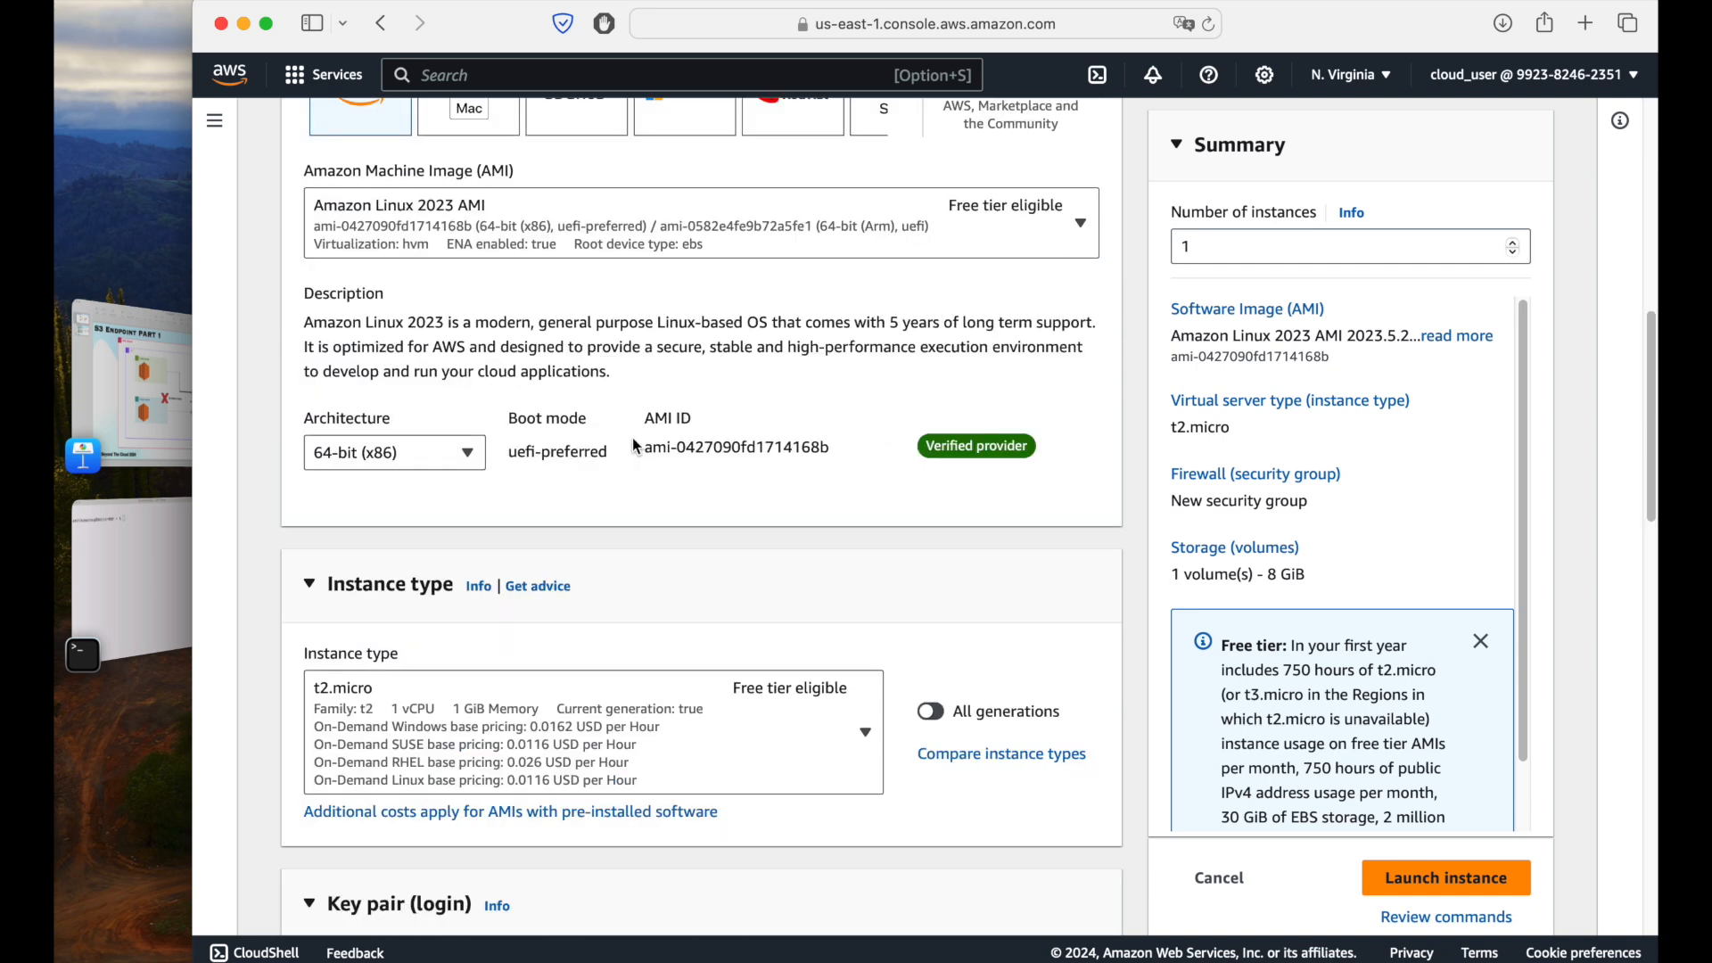
{"action": "scroll", "coordinate": [634, 443], "scroll_direction": "down", "scroll_amount": 8}
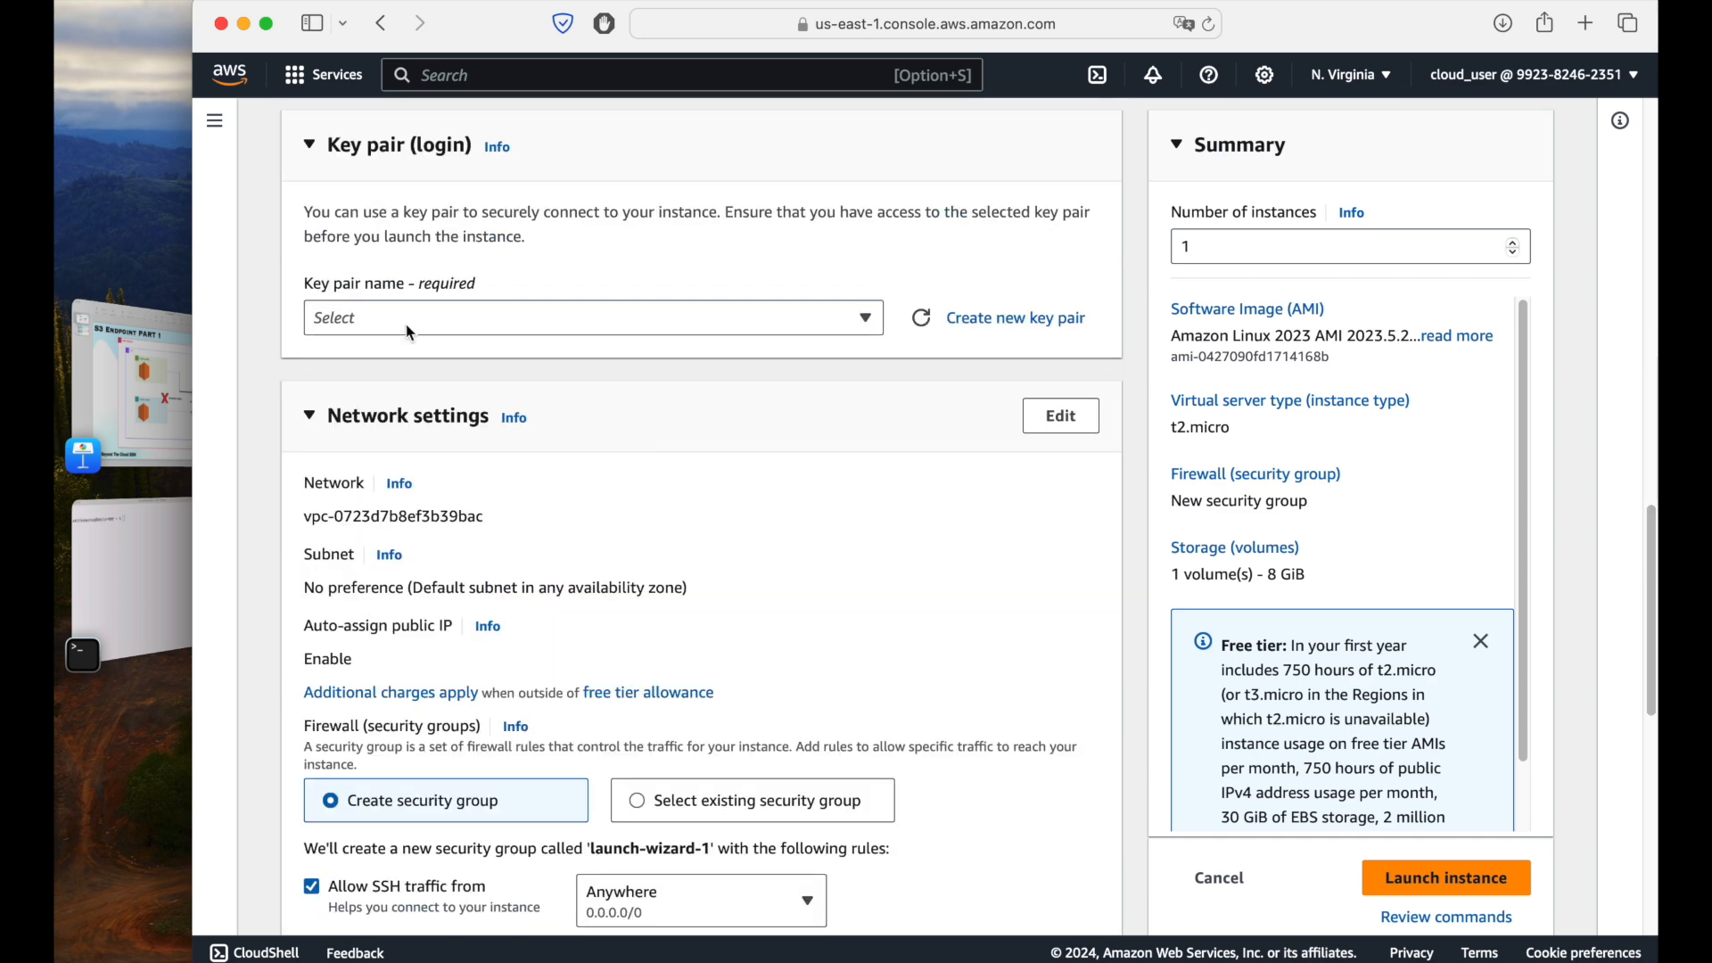
{"action": "left_click", "coordinate": [407, 321]}
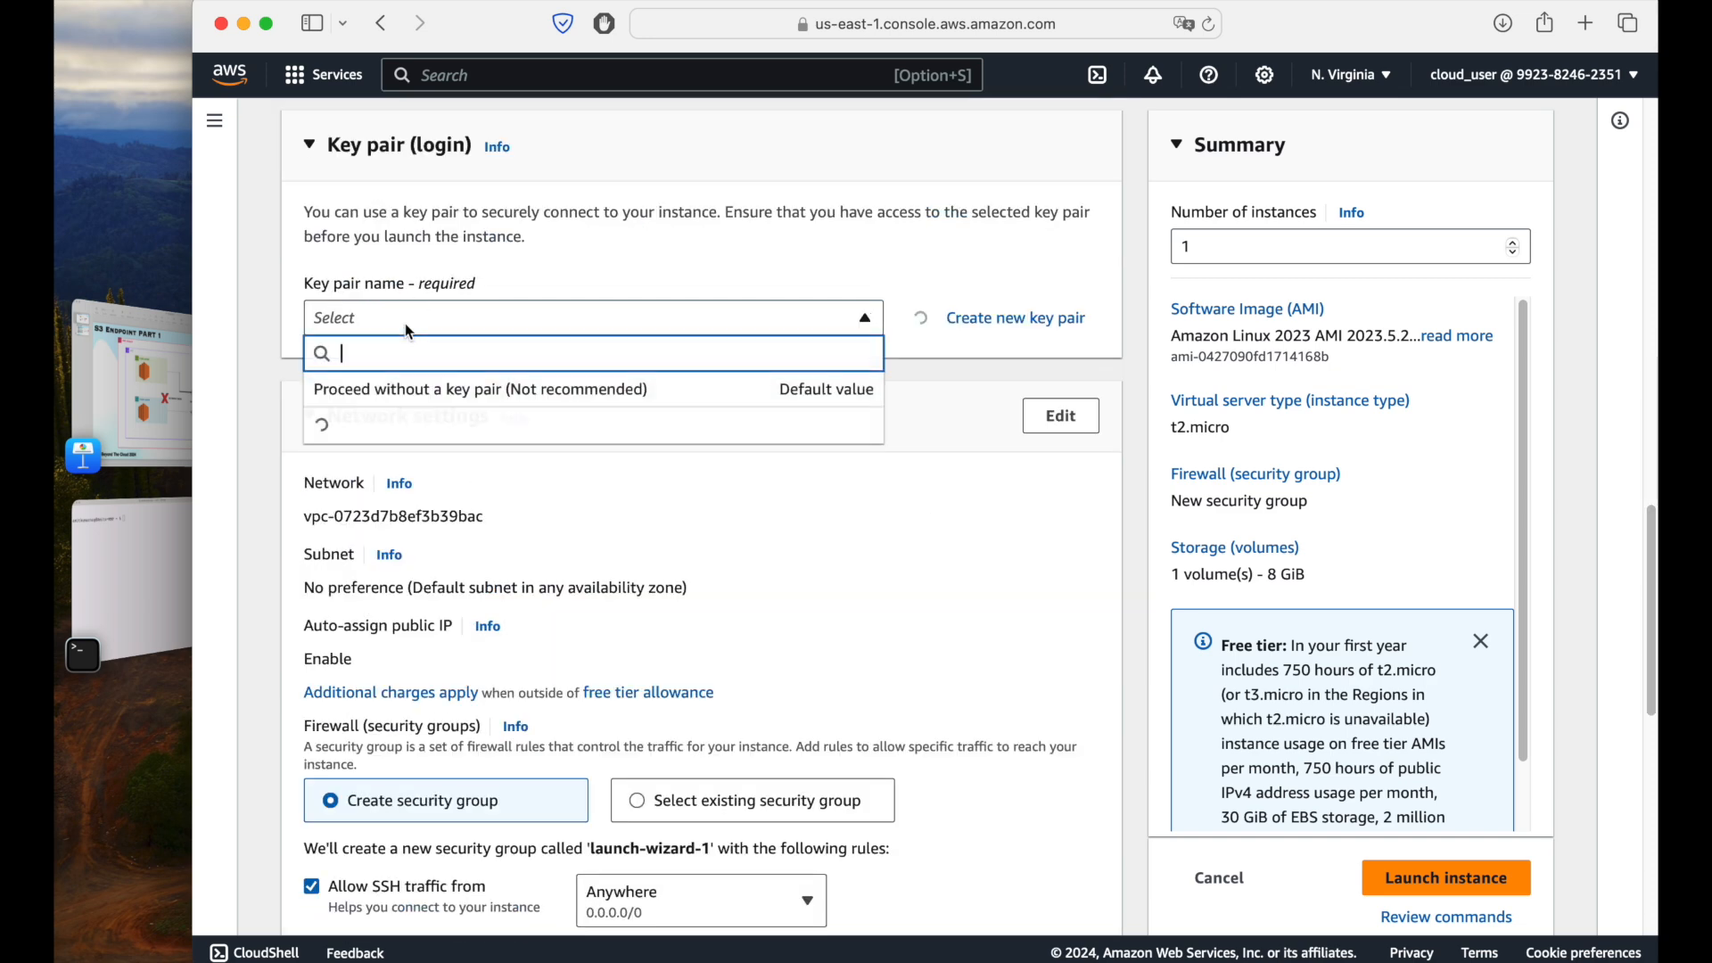
{"action": "left_click", "coordinate": [996, 322]}
{"action": "left_click", "coordinate": [996, 322]}
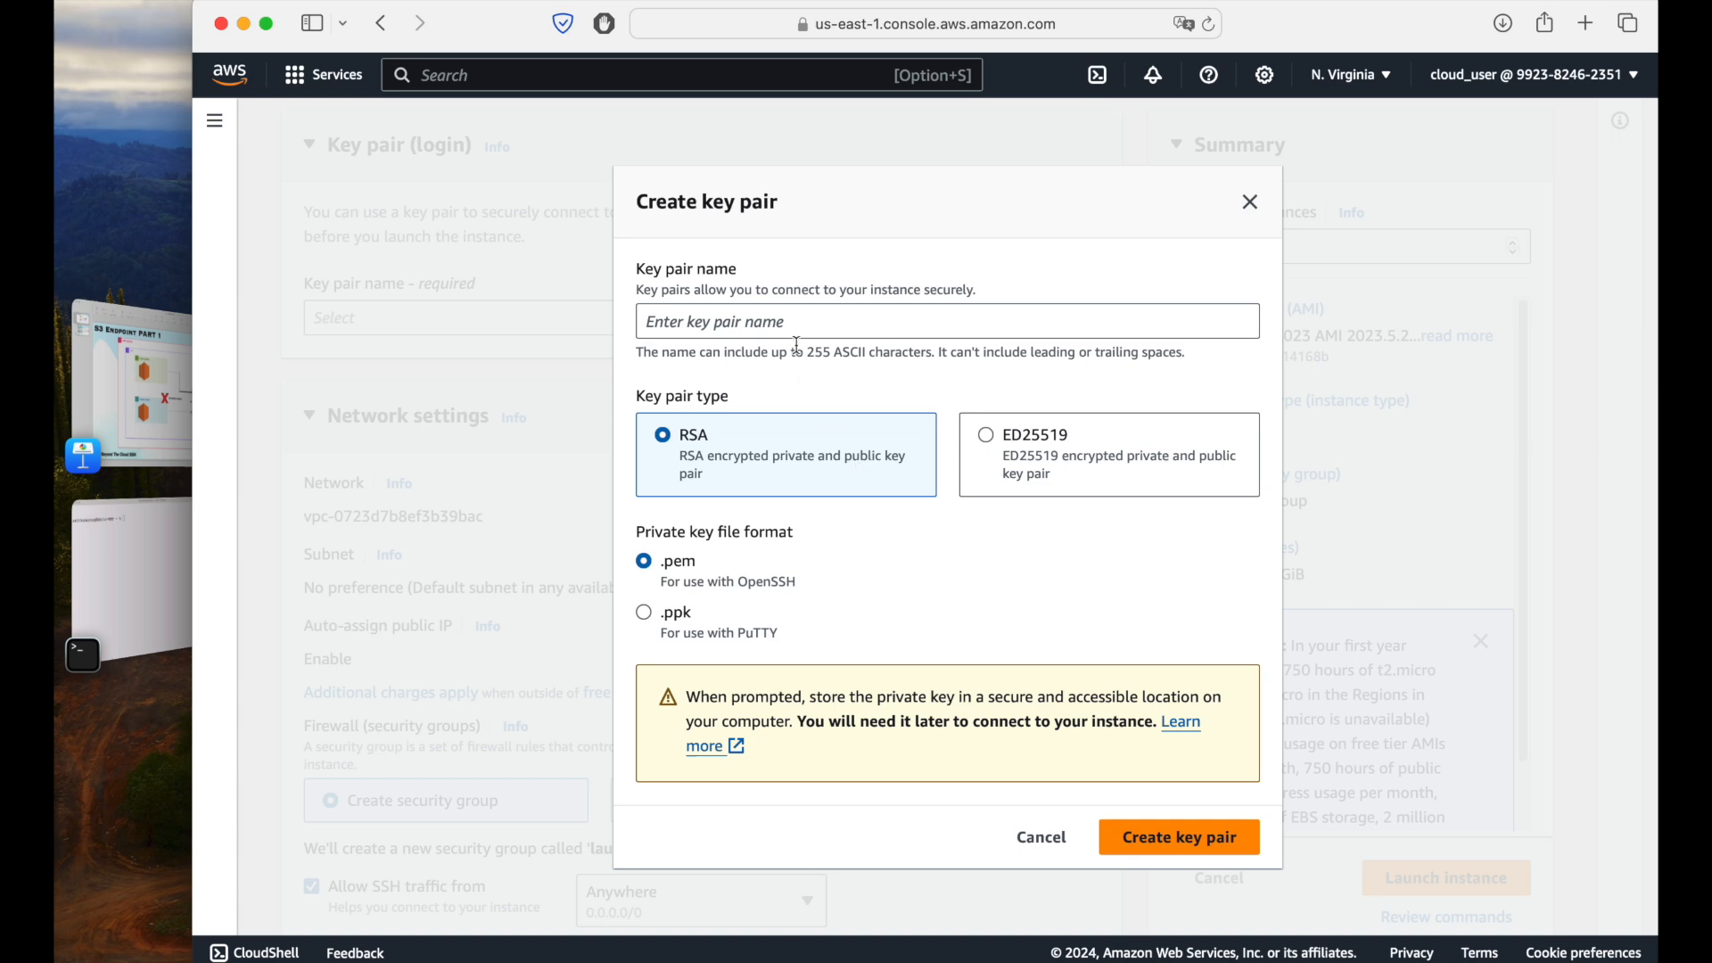
{"action": "type", "text": "ec2"}
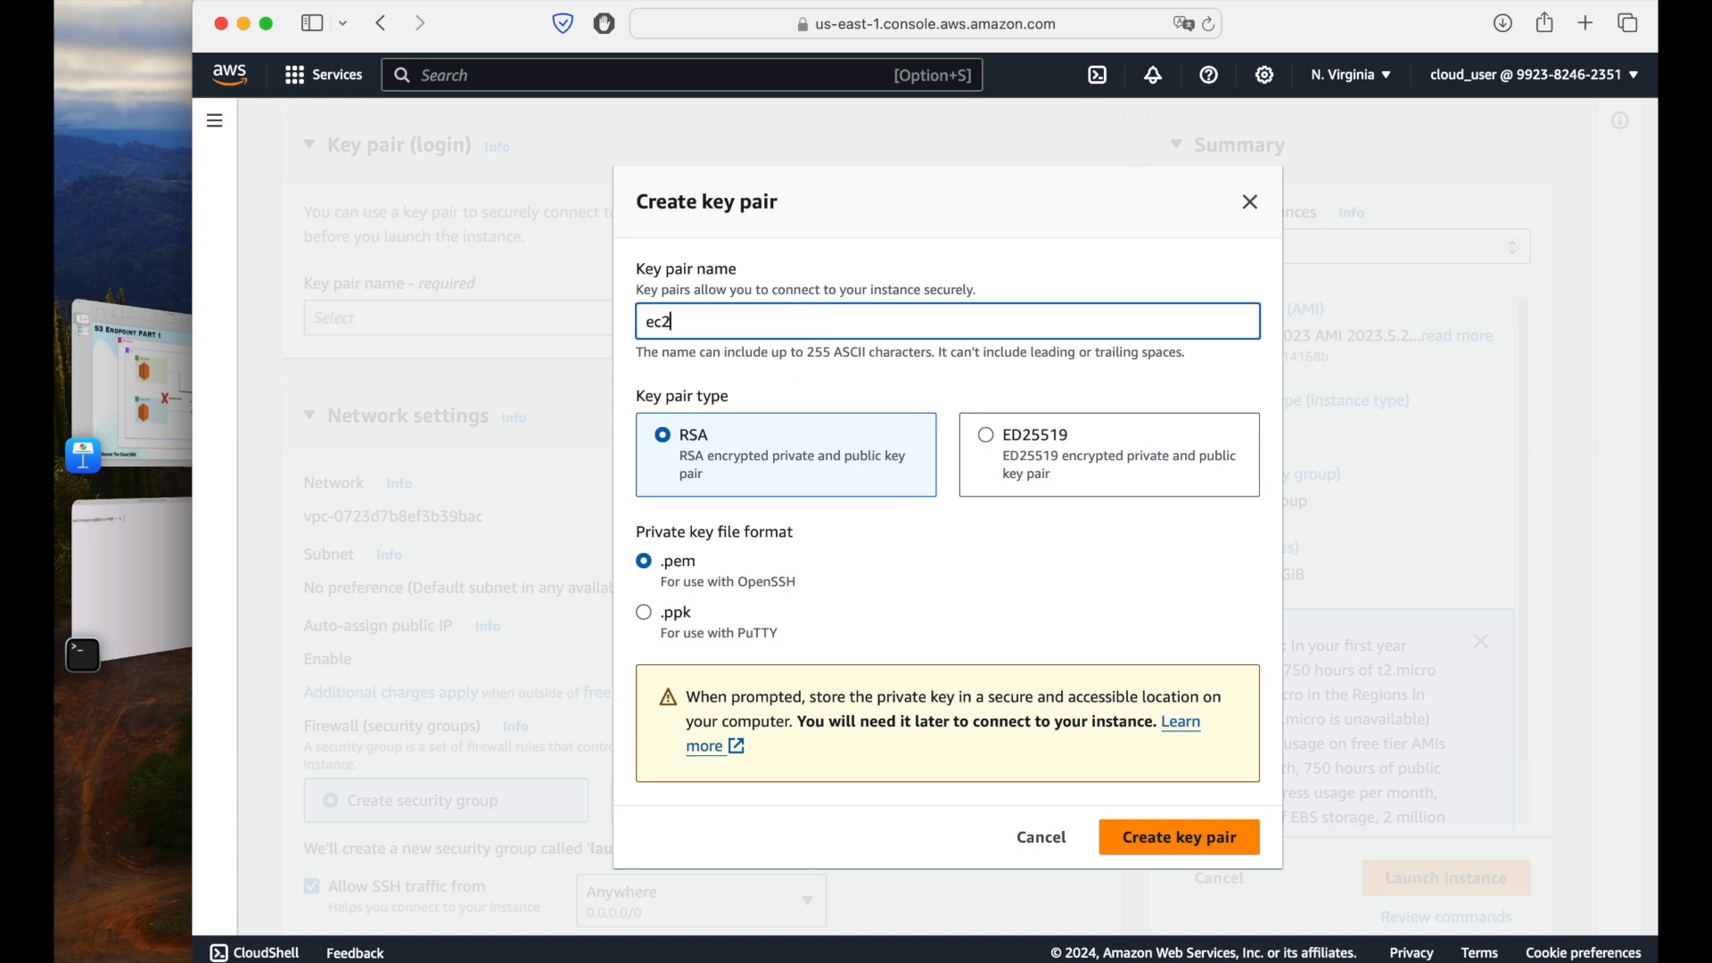
{"action": "type", "text": "-key-pau"}
{"action": "key", "text": "BackSpace"}
{"action": "type", "text": "ir"}
{"action": "key", "text": "Return"}
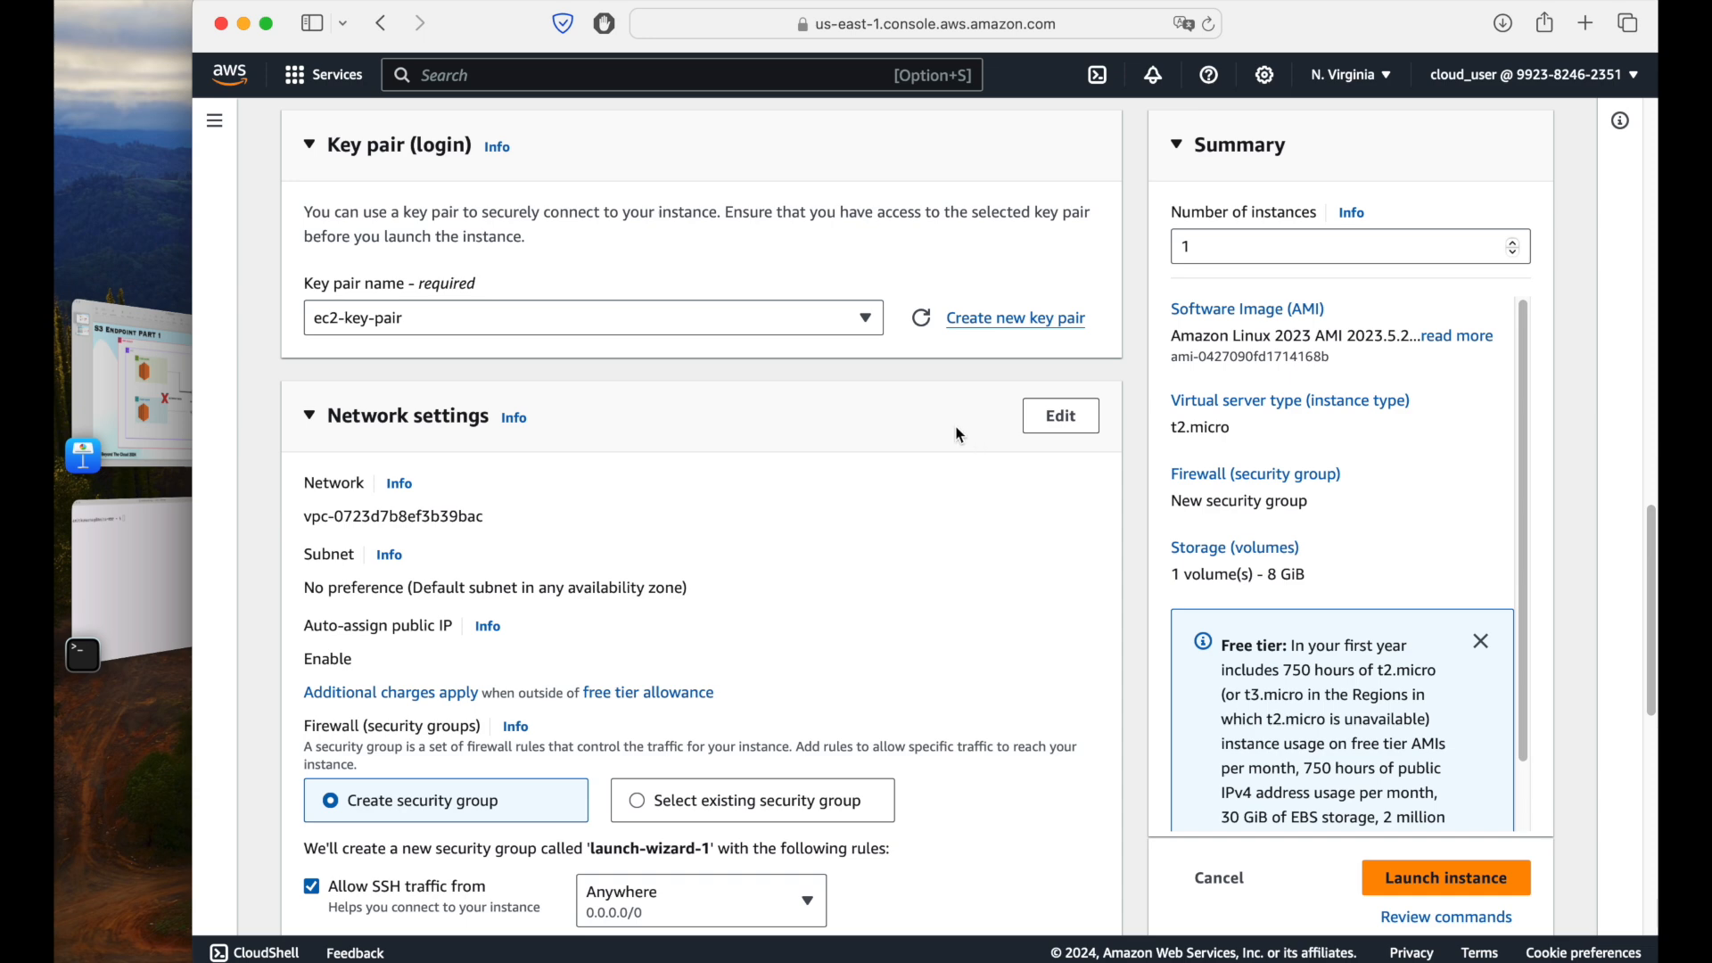
- Edit the network settings and set the VPC to s3-endpoint-vpc-vpc
{"action": "scroll", "coordinate": [613, 394], "scroll_direction": "up", "scroll_amount": 1}
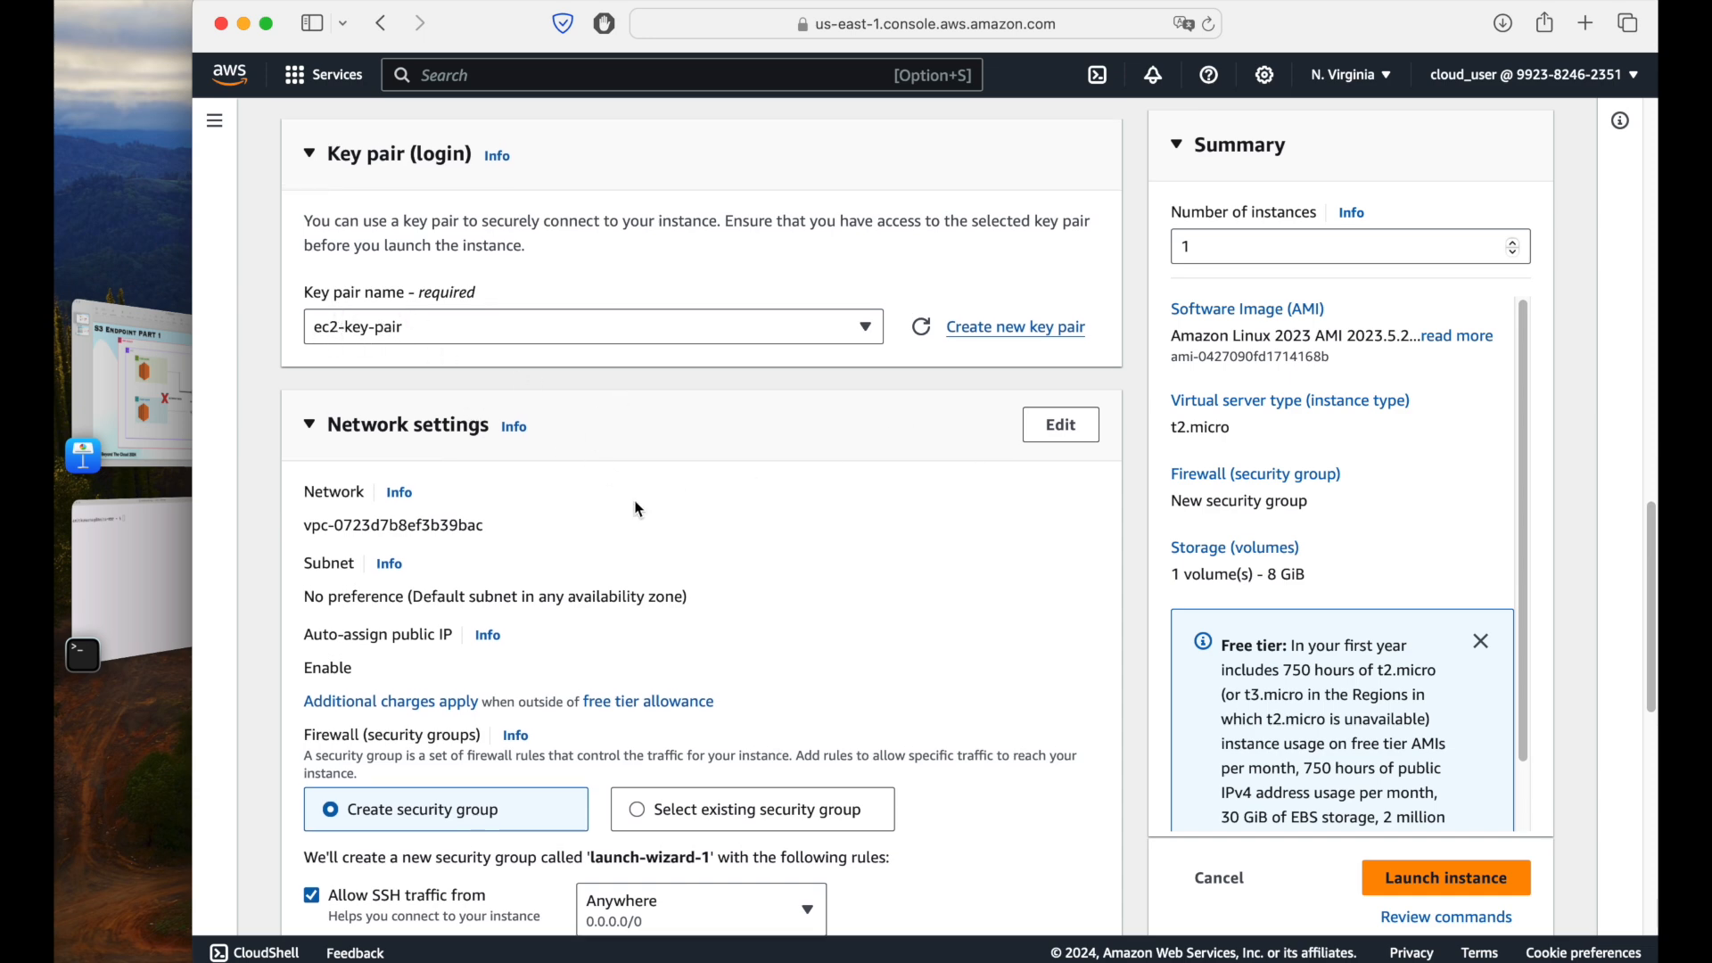
{"action": "left_click", "coordinate": [1067, 425]}
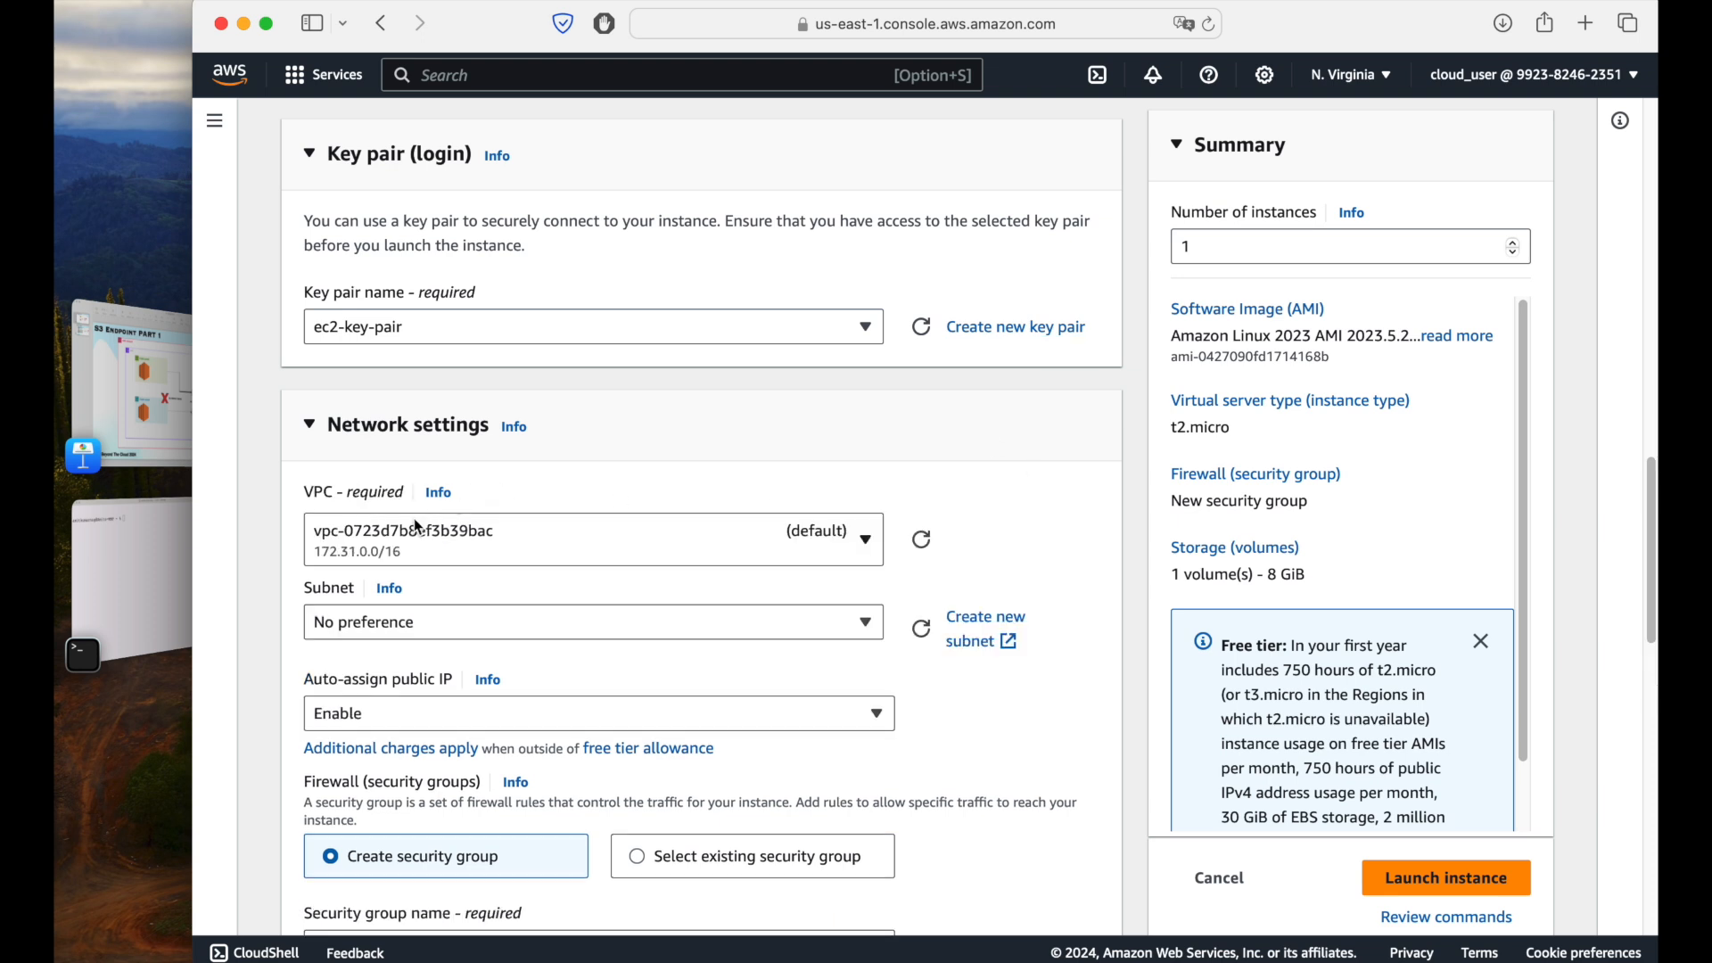
{"action": "left_click", "coordinate": [497, 548]}
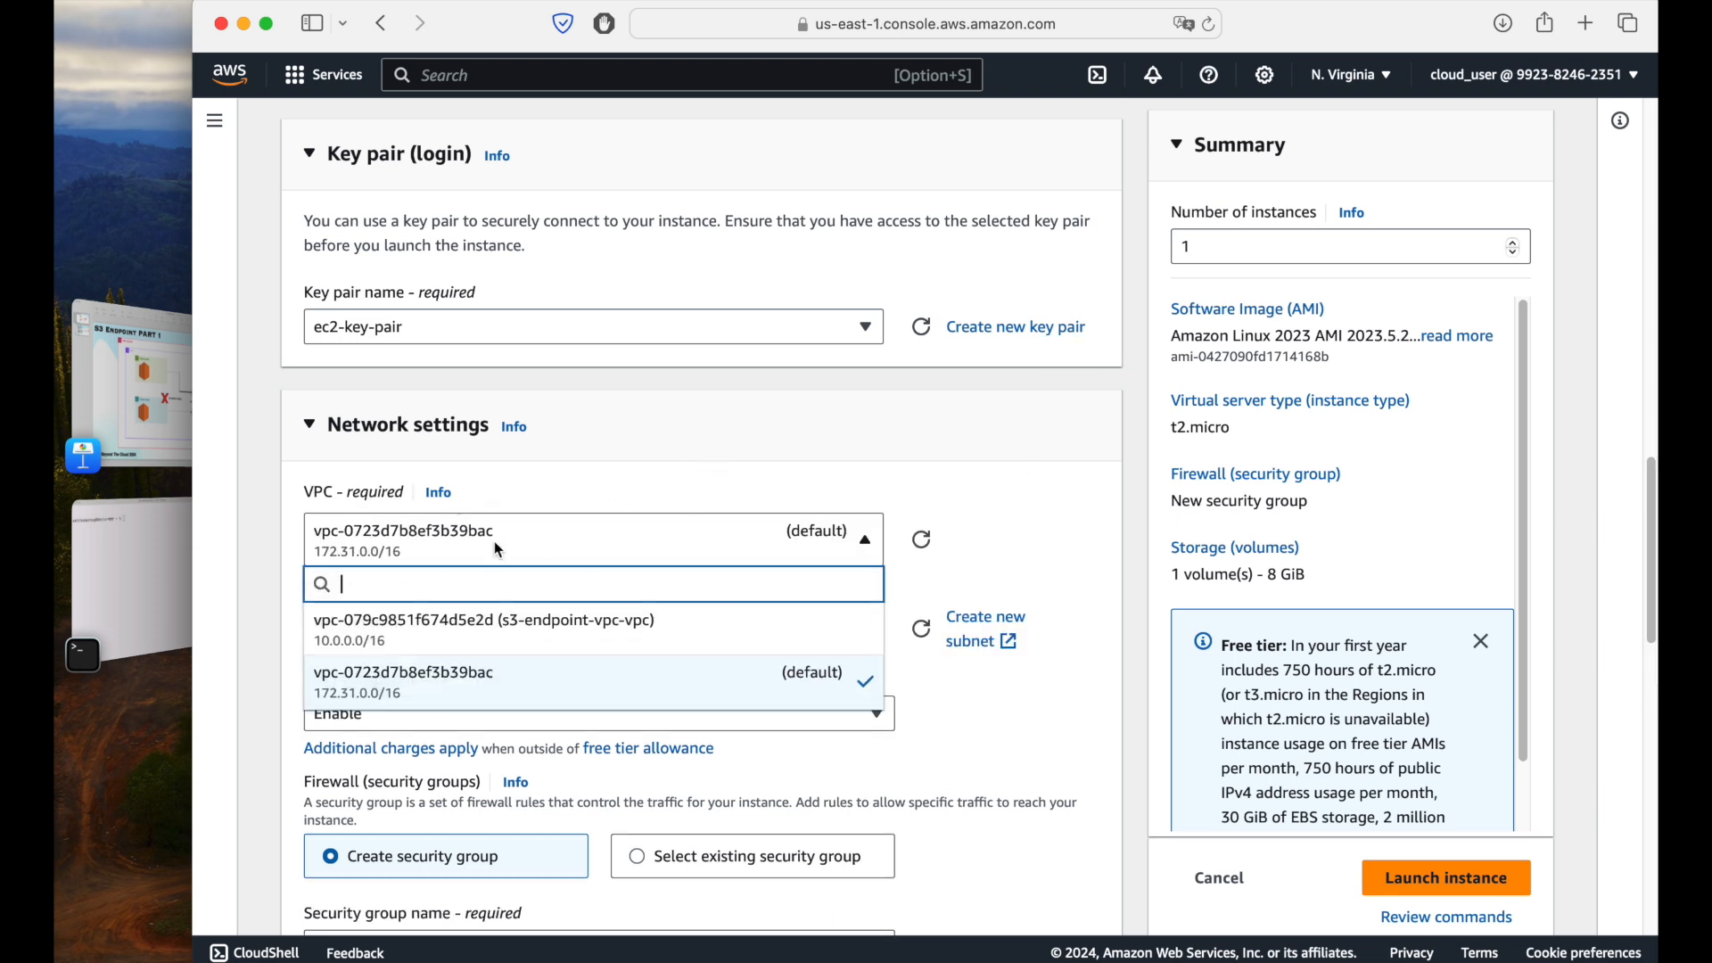
{"action": "left_click", "coordinate": [505, 637]}
{"action": "scroll", "coordinate": [665, 426], "scroll_direction": "down", "scroll_amount": 1}
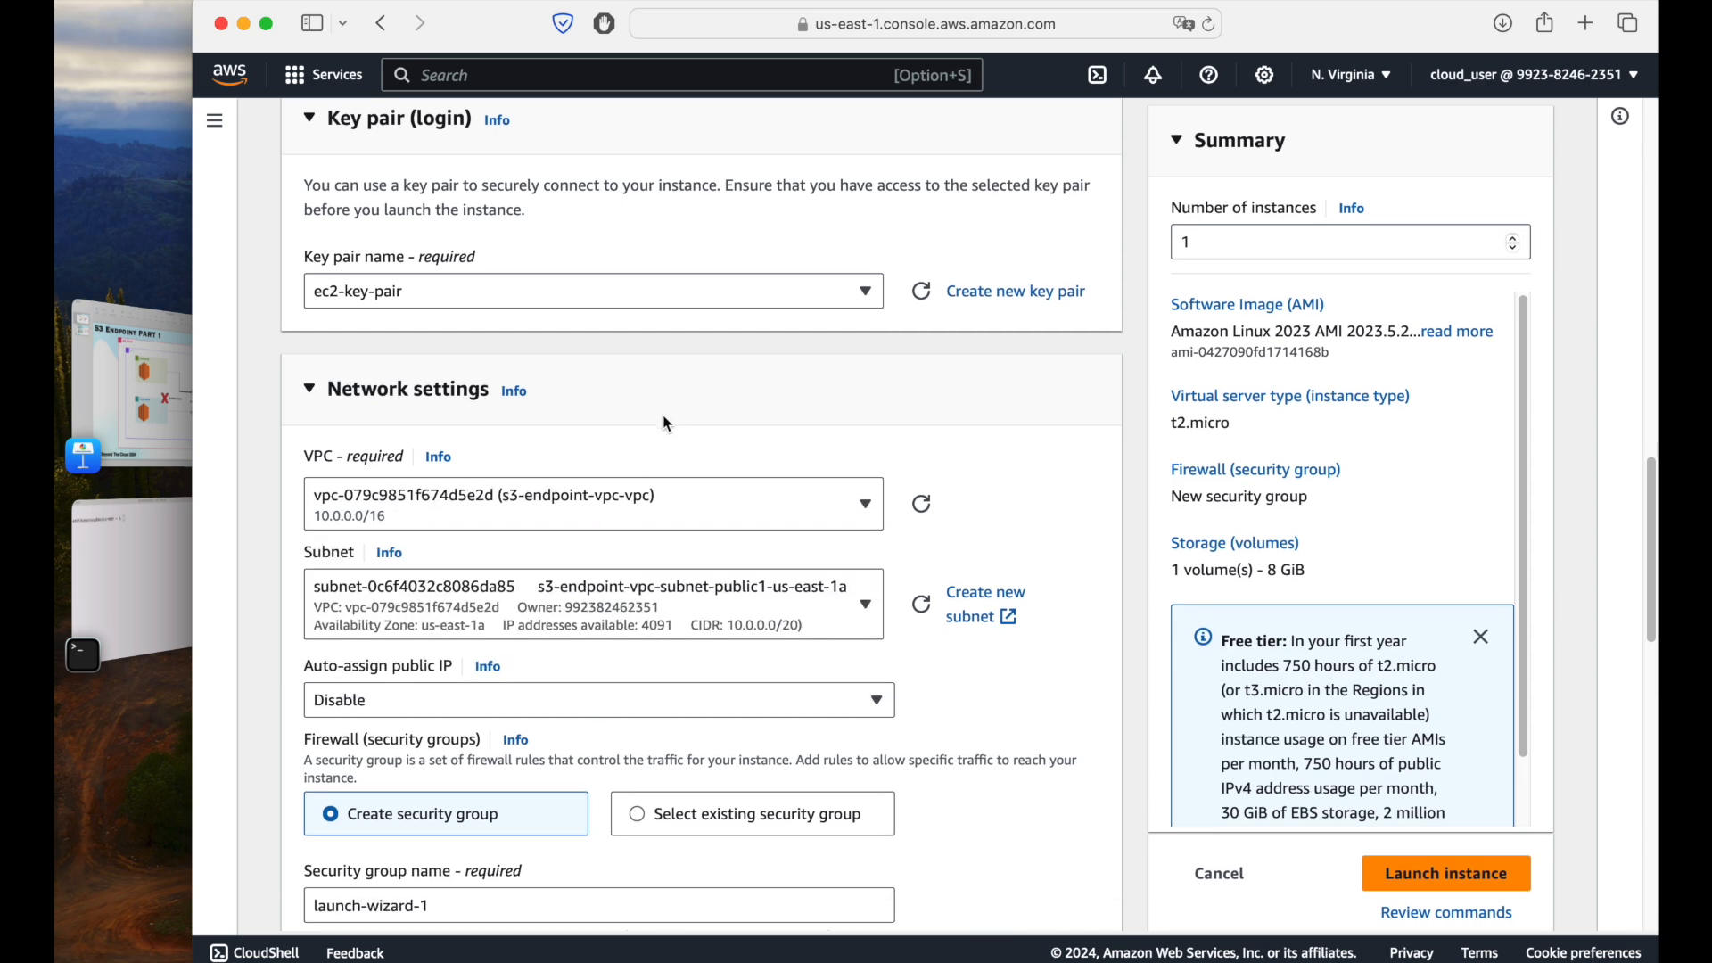
- Check the available subnets and enable auto-assignment of a public IP for the instance
{"action": "scroll", "coordinate": [676, 517], "scroll_direction": "down", "scroll_amount": 2}
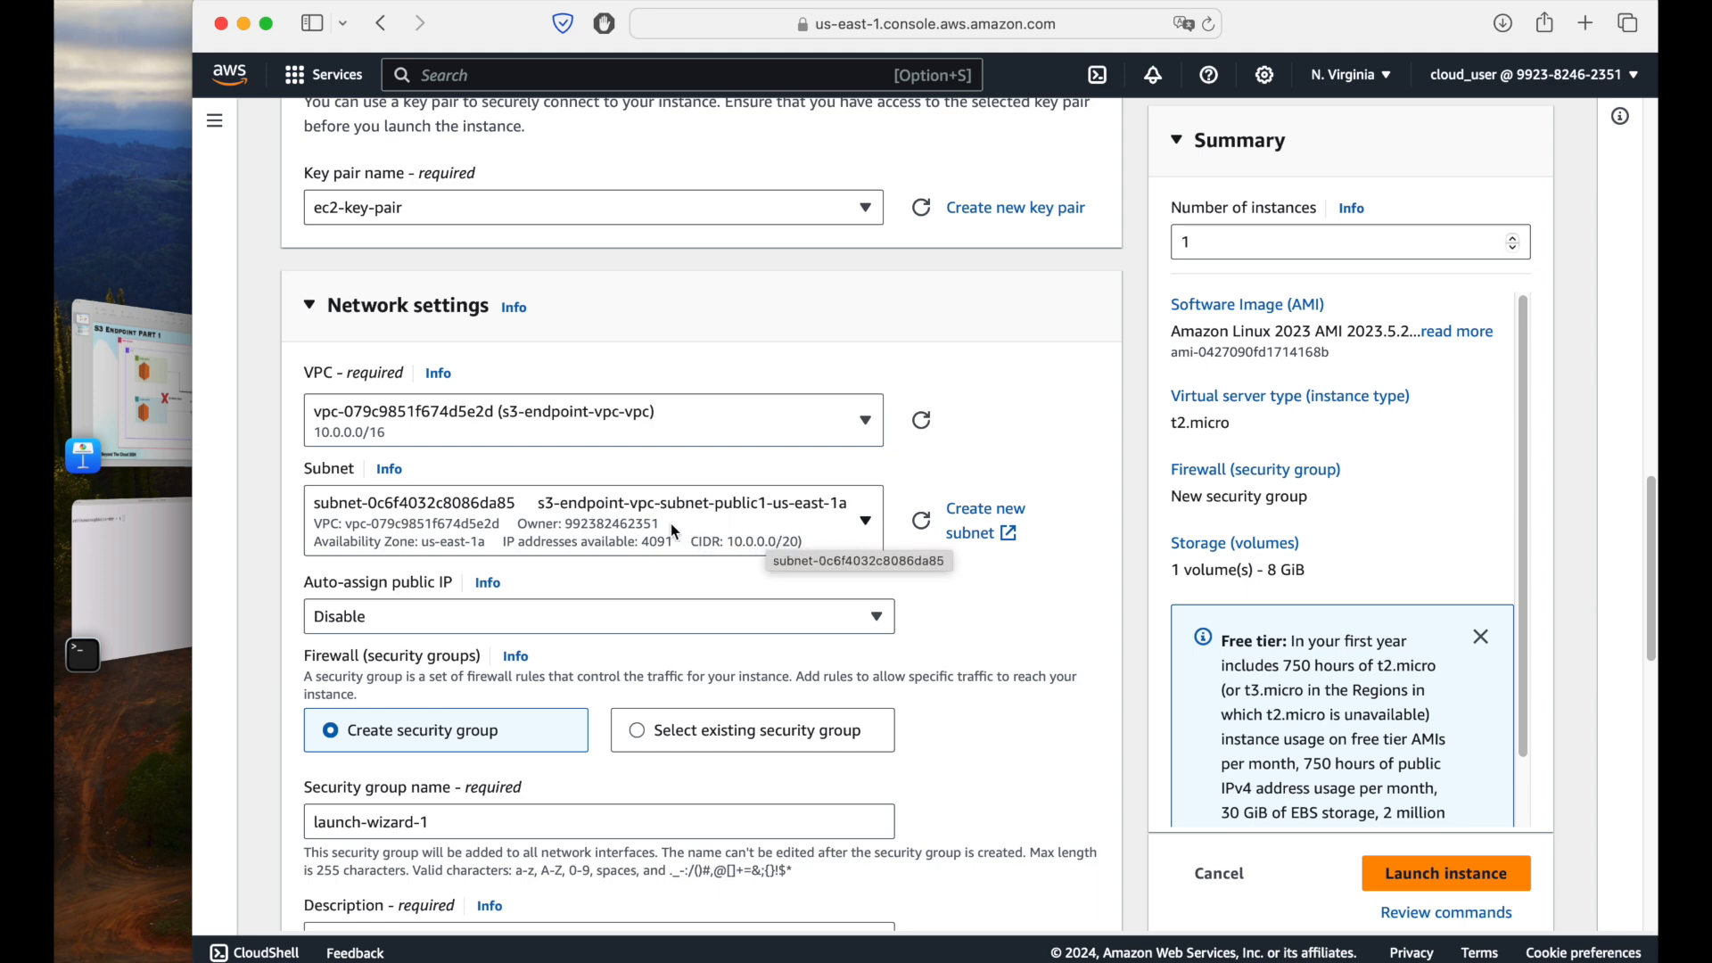
{"action": "left_click", "coordinate": [702, 505]}
{"action": "left_click", "coordinate": [1008, 372]}
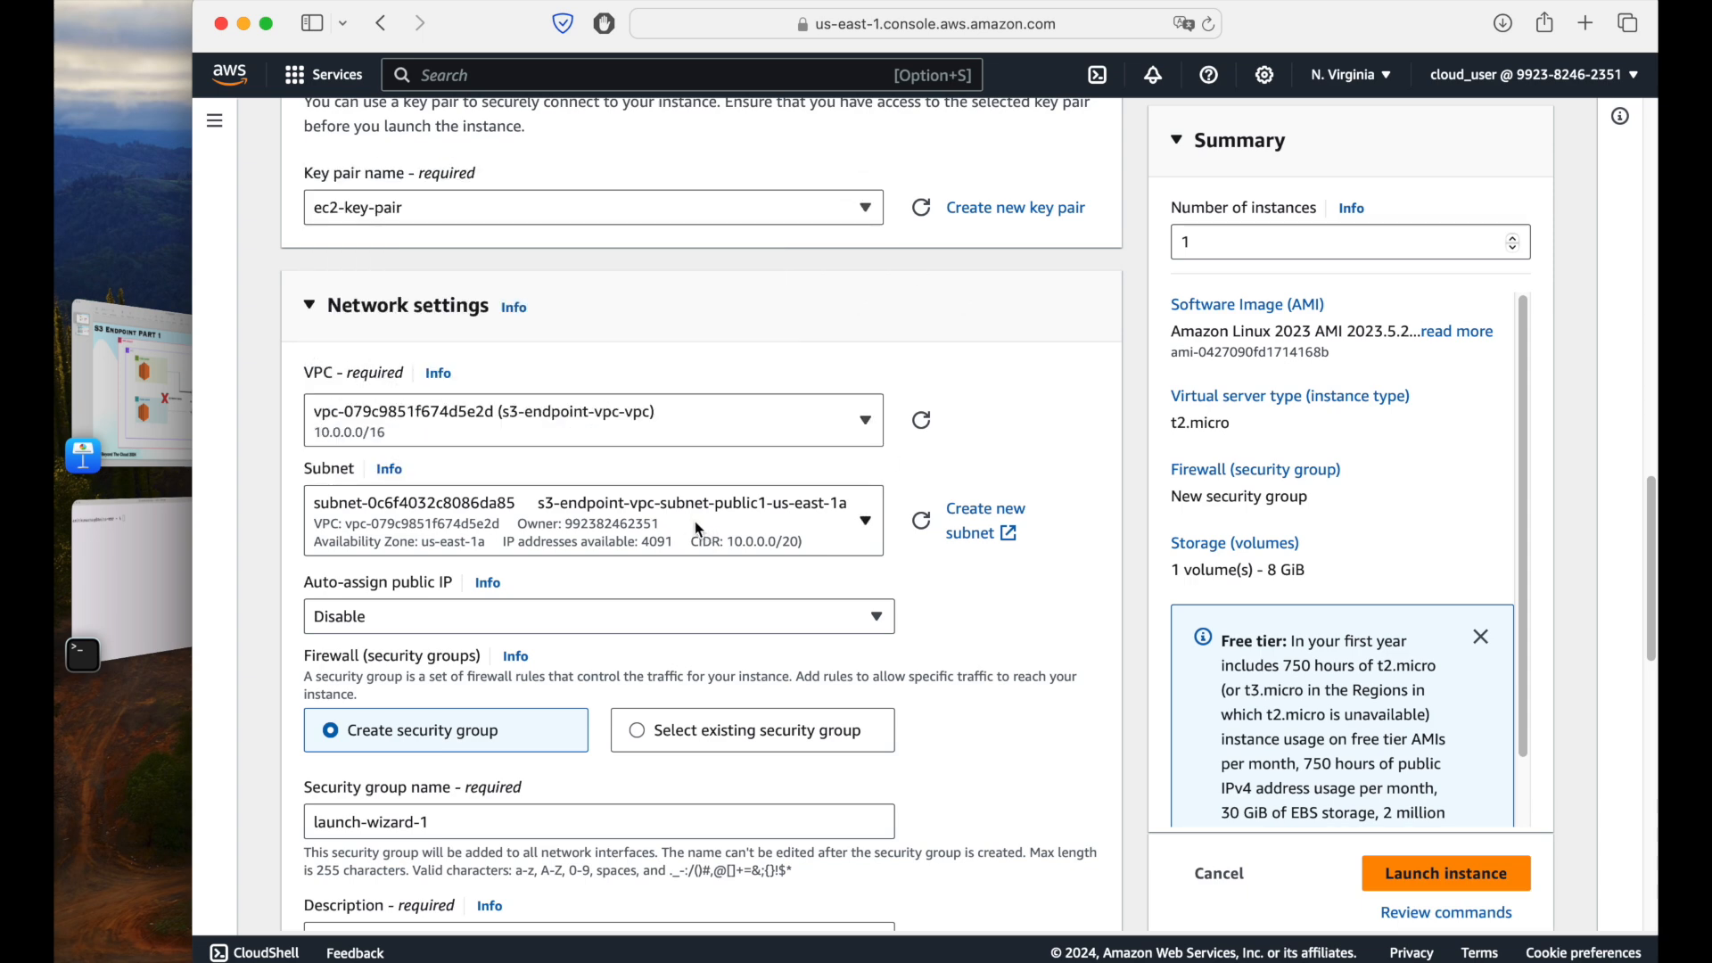
{"action": "left_click", "coordinate": [548, 624]}
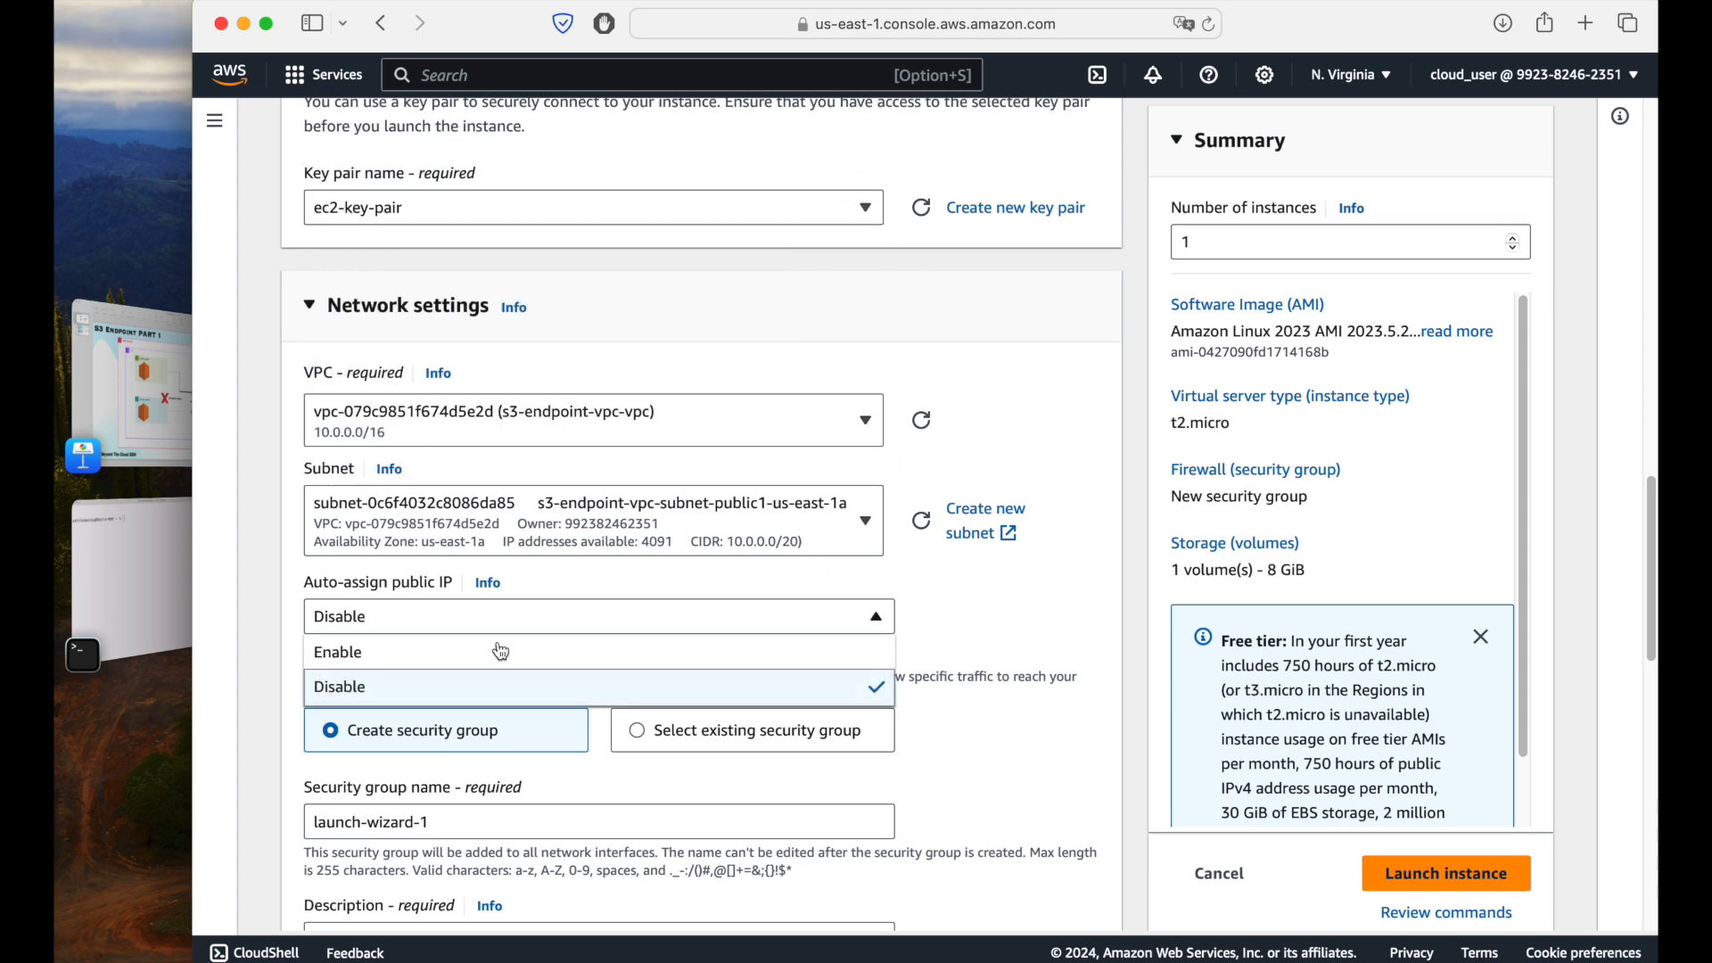
{"action": "left_click", "coordinate": [438, 664]}
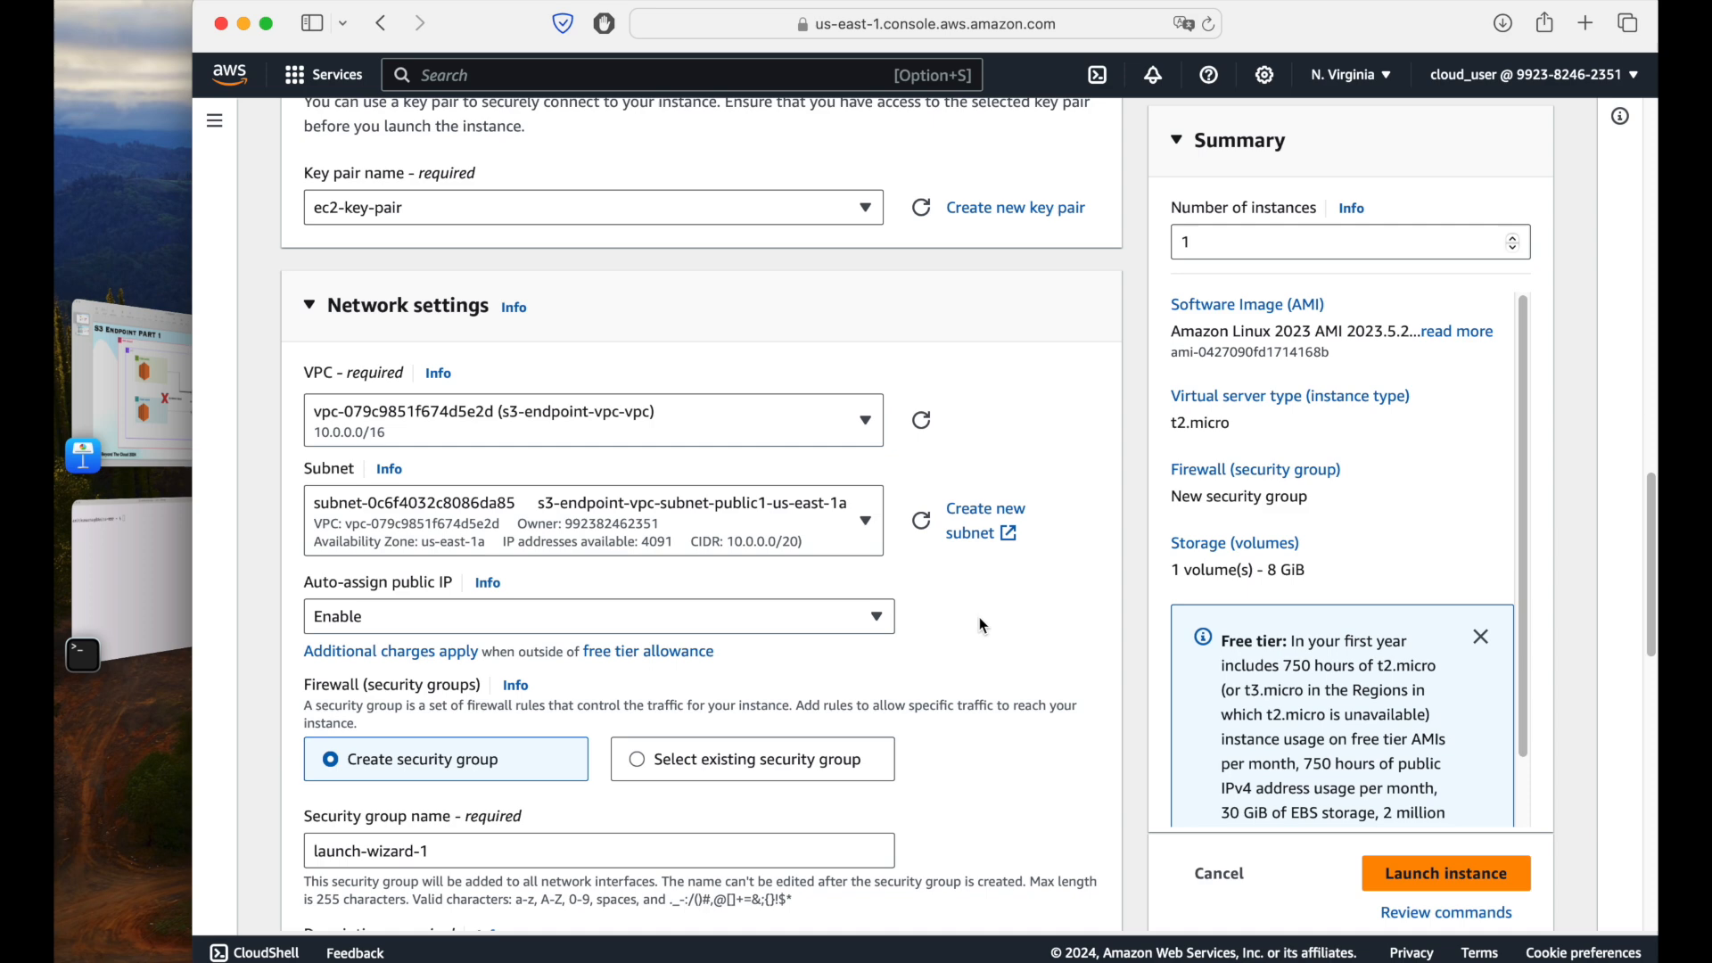
- Switch the SSH inbound rule's source type to My IP and back to Anywhere
{"action": "scroll", "coordinate": [979, 619], "scroll_direction": "down", "scroll_amount": 5}
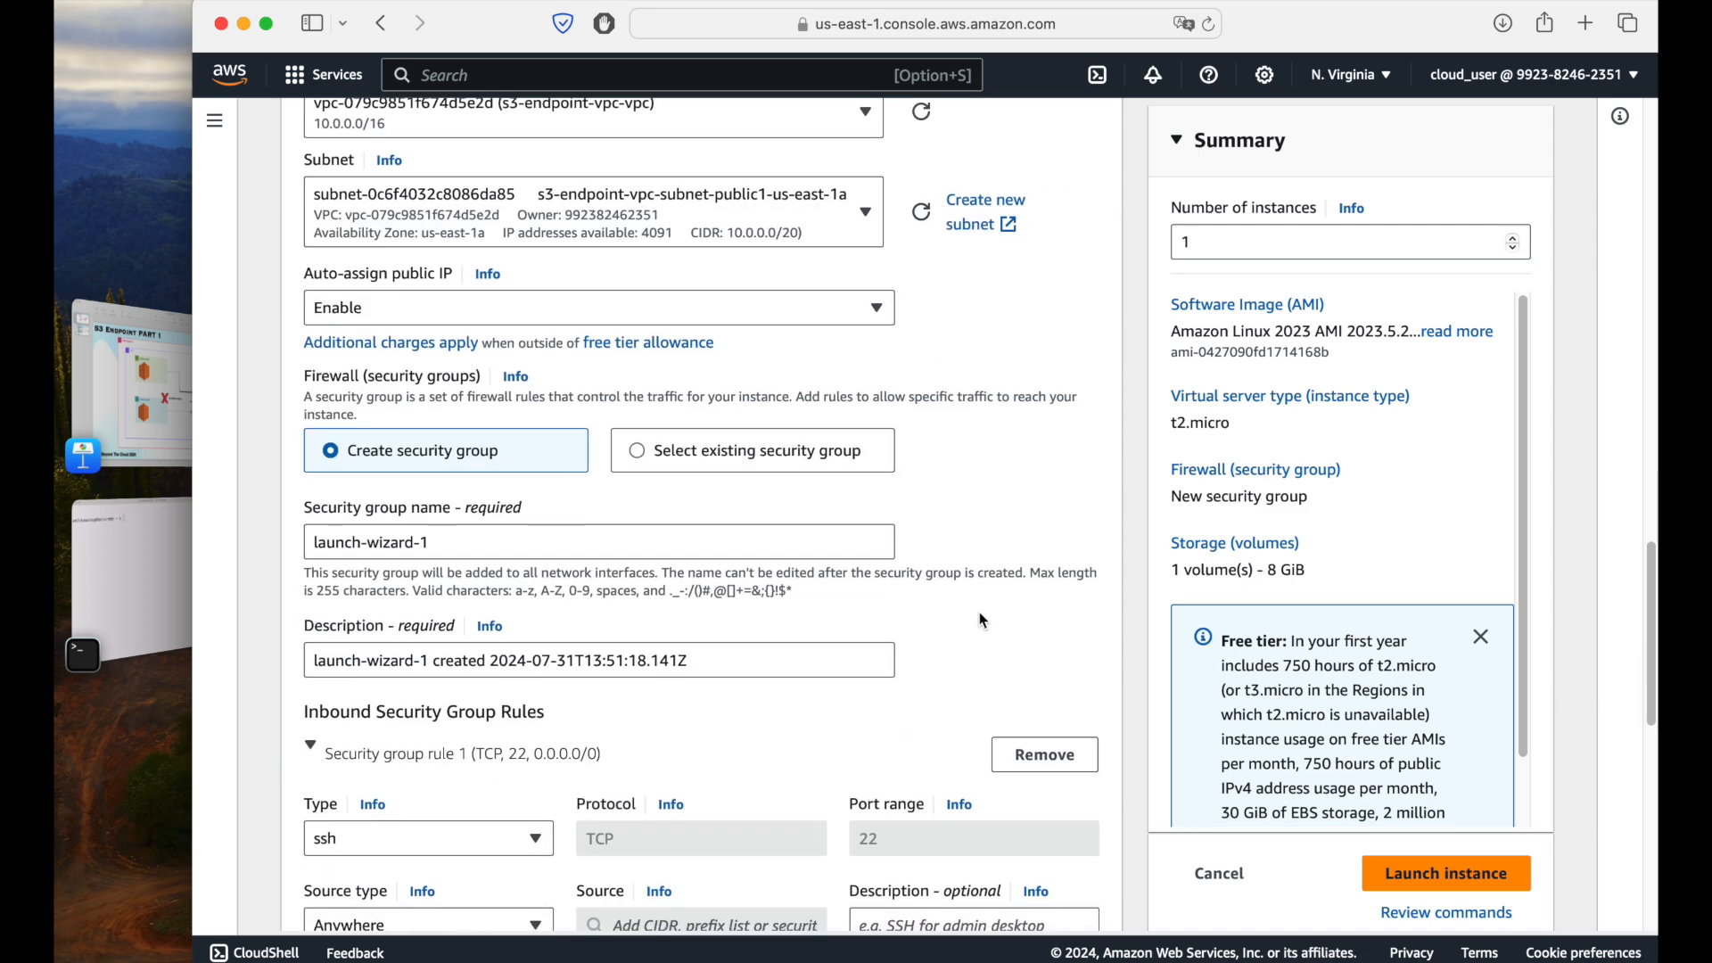
{"action": "scroll", "coordinate": [981, 616], "scroll_direction": "down", "scroll_amount": 3}
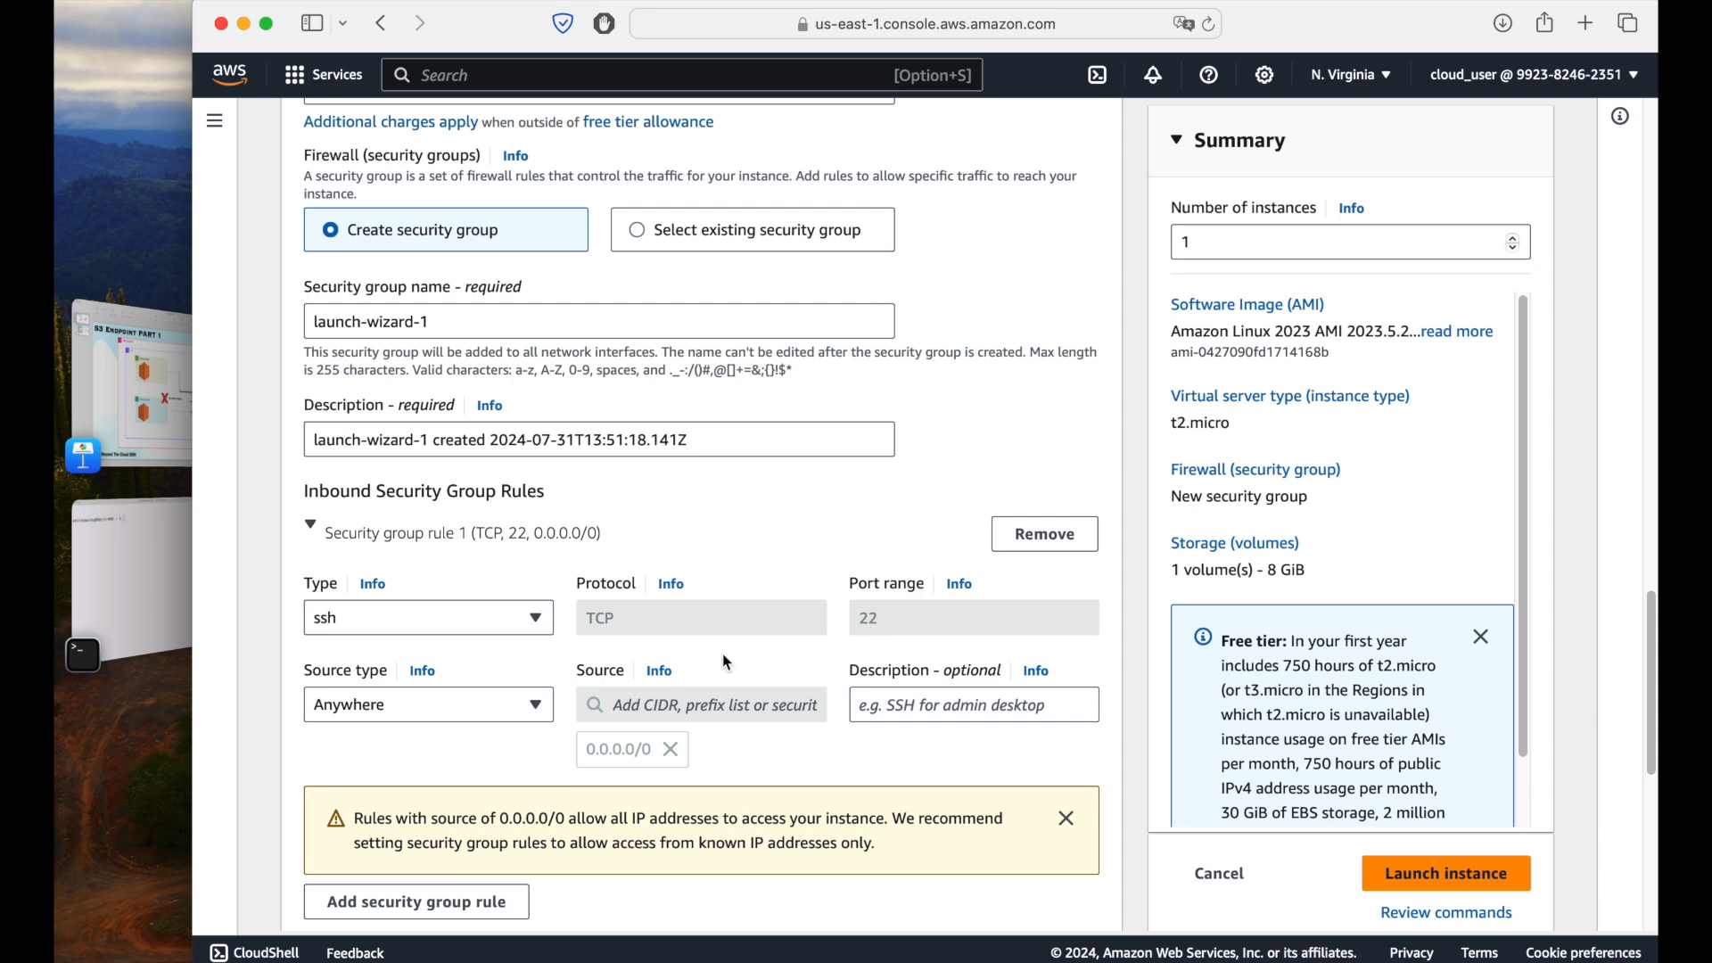
{"action": "left_click", "coordinate": [493, 713]}
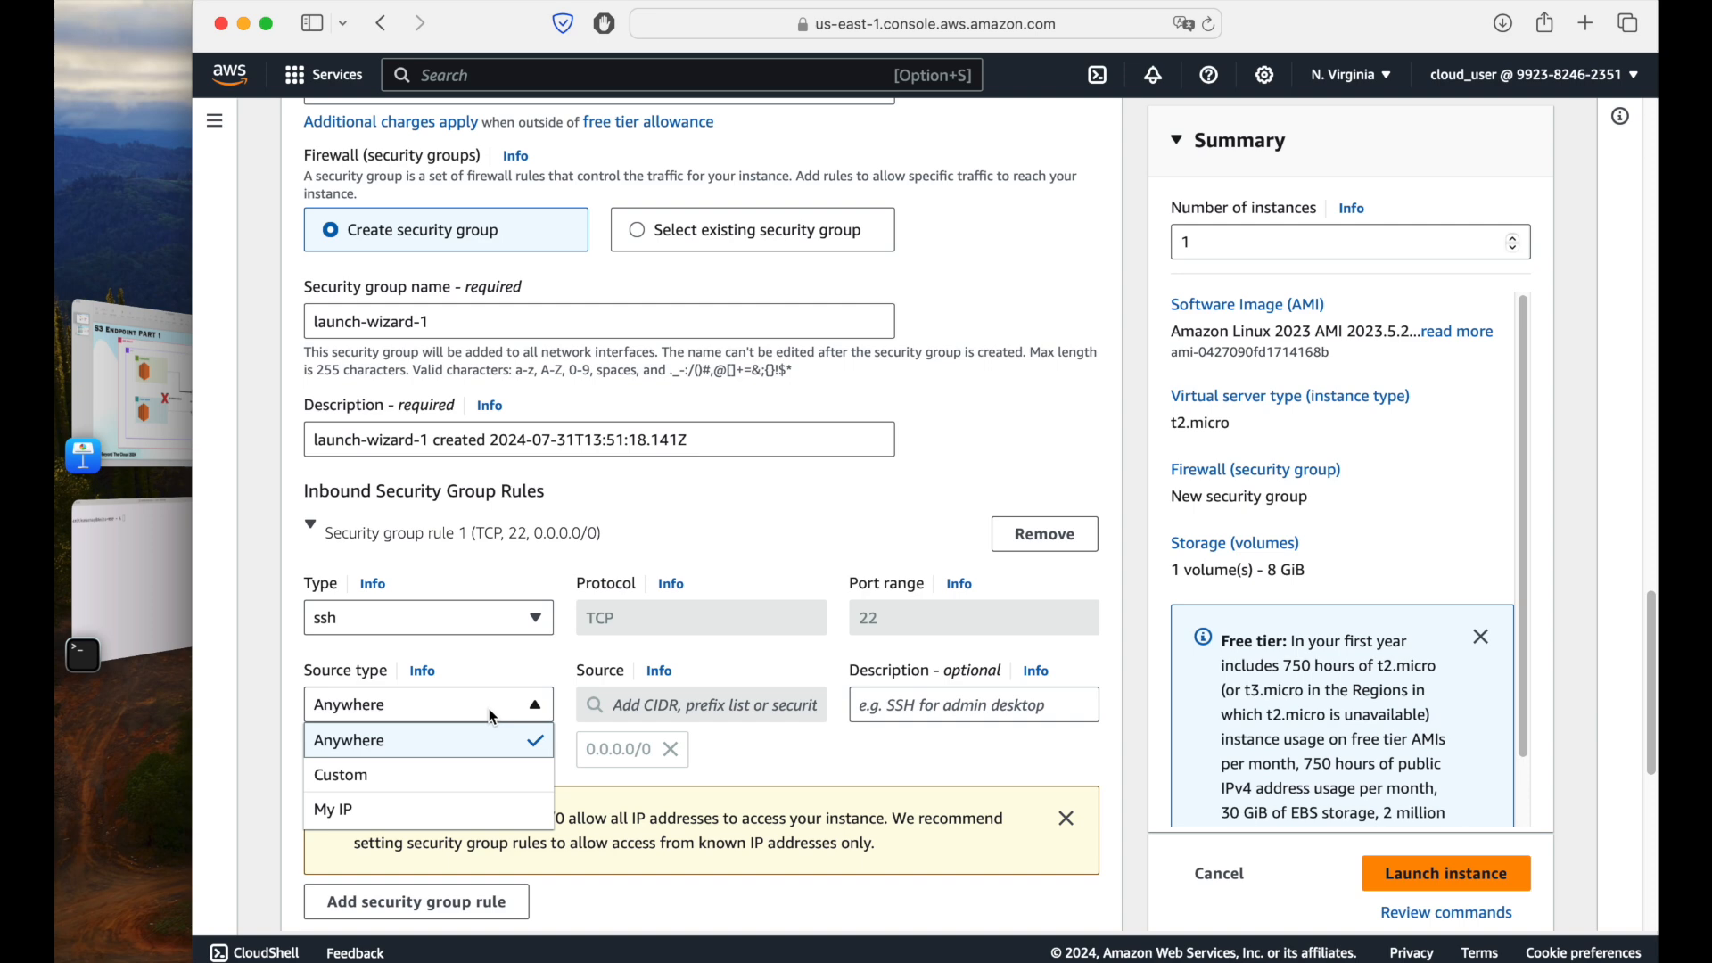
{"action": "left_click", "coordinate": [428, 815]}
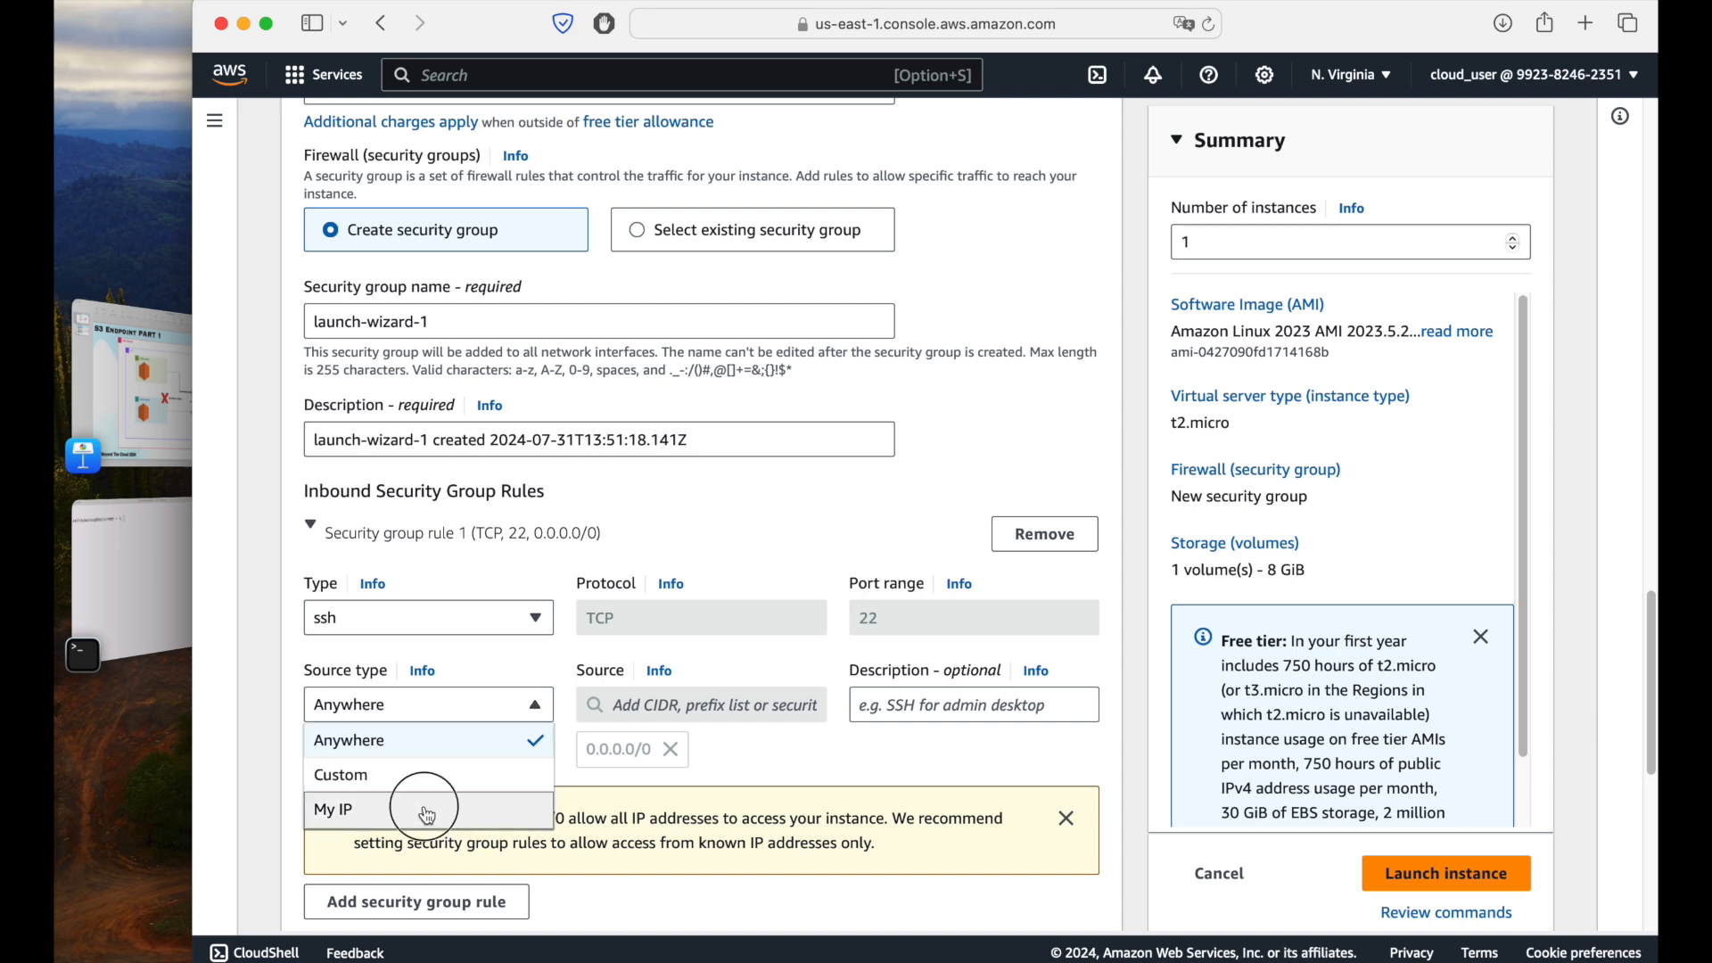
{"action": "left_click", "coordinate": [490, 705]}
{"action": "left_click", "coordinate": [384, 733]}
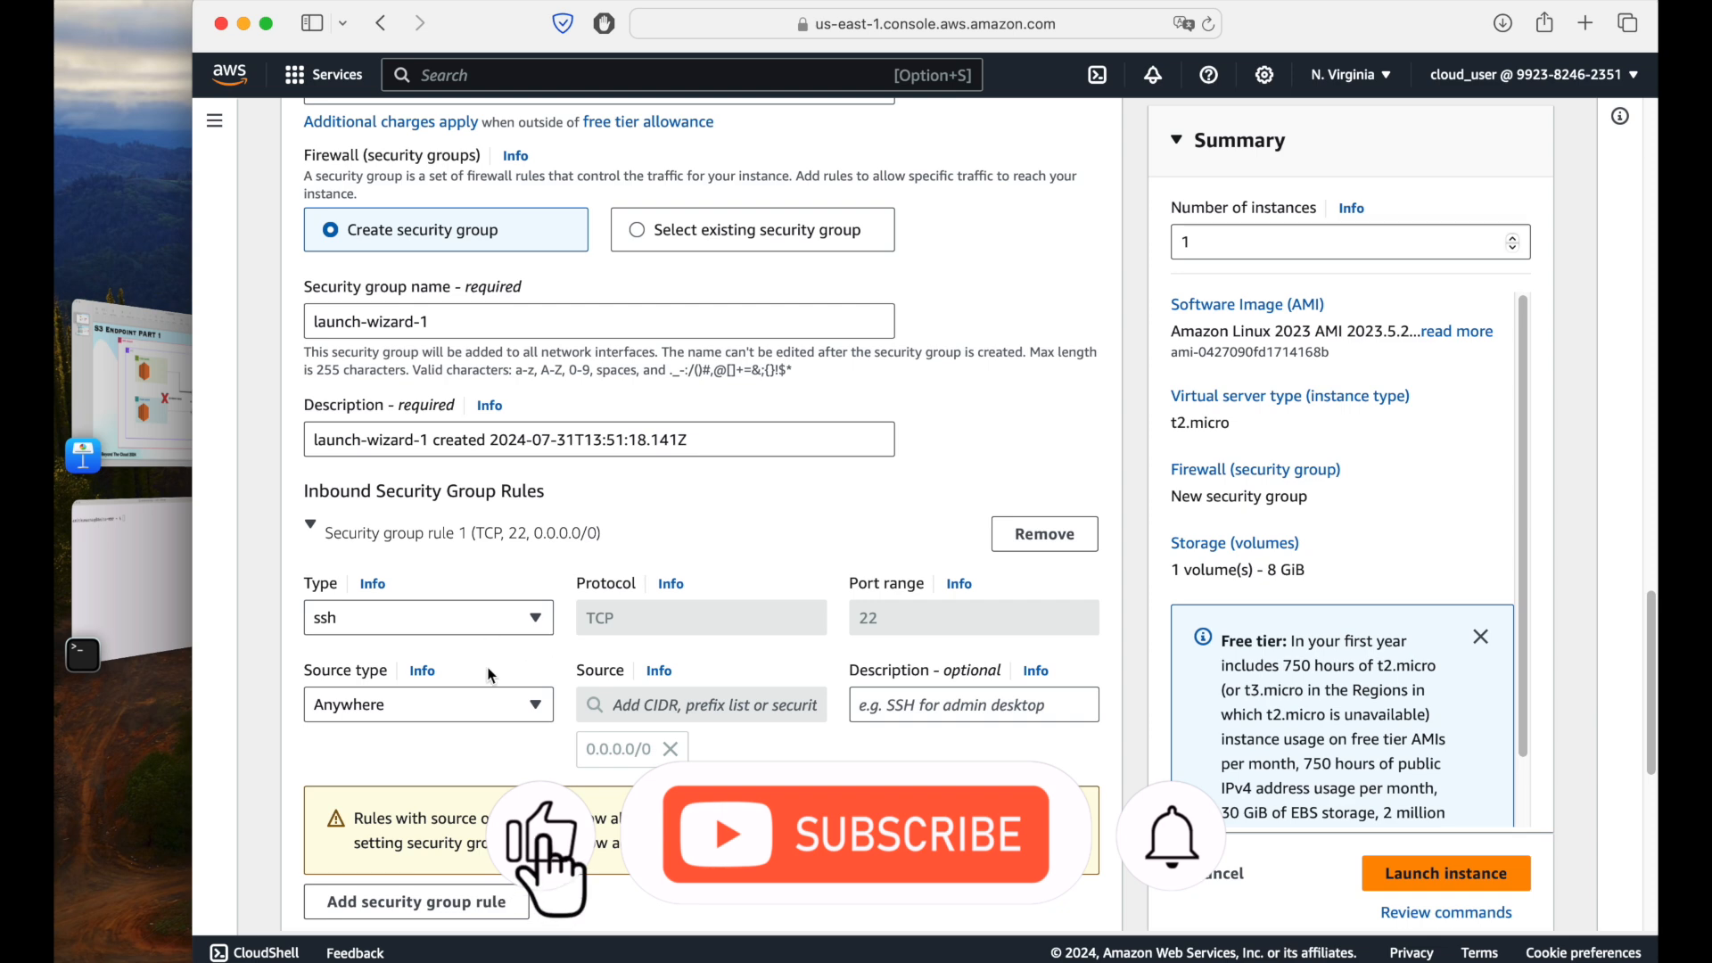
- Review the remaining network settings and launch the public instance
{"action": "scroll", "coordinate": [906, 584], "scroll_direction": "down", "scroll_amount": 10}
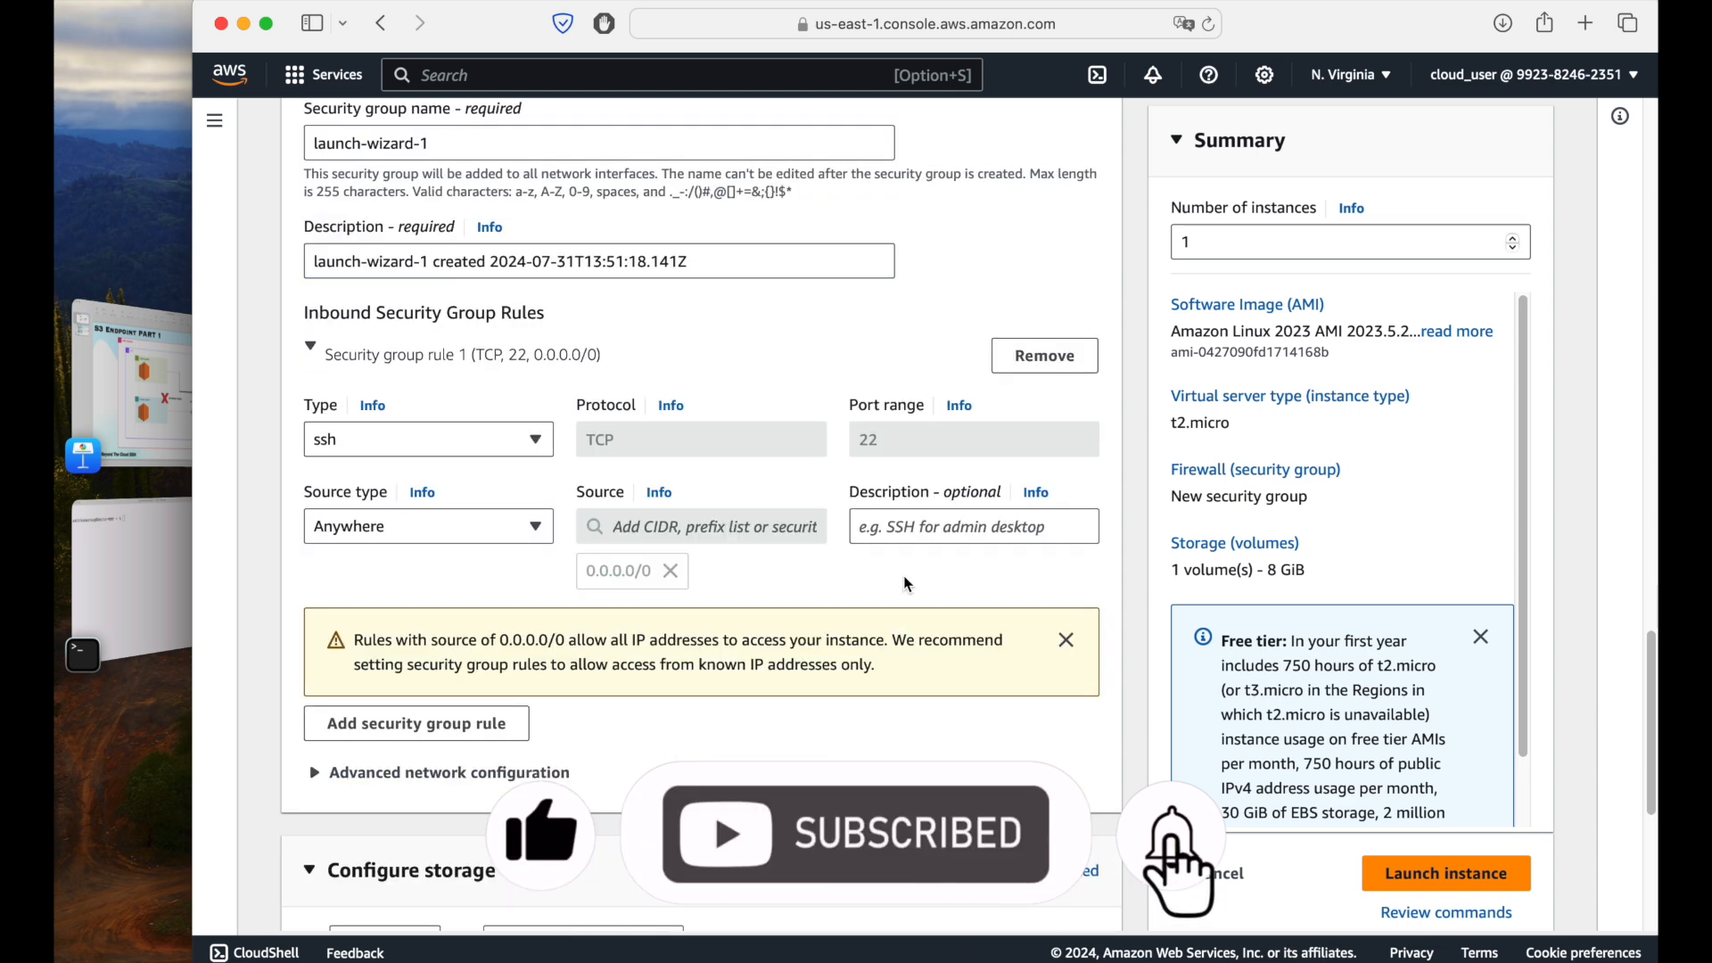
{"action": "scroll", "coordinate": [907, 584], "scroll_direction": "up", "scroll_amount": 15}
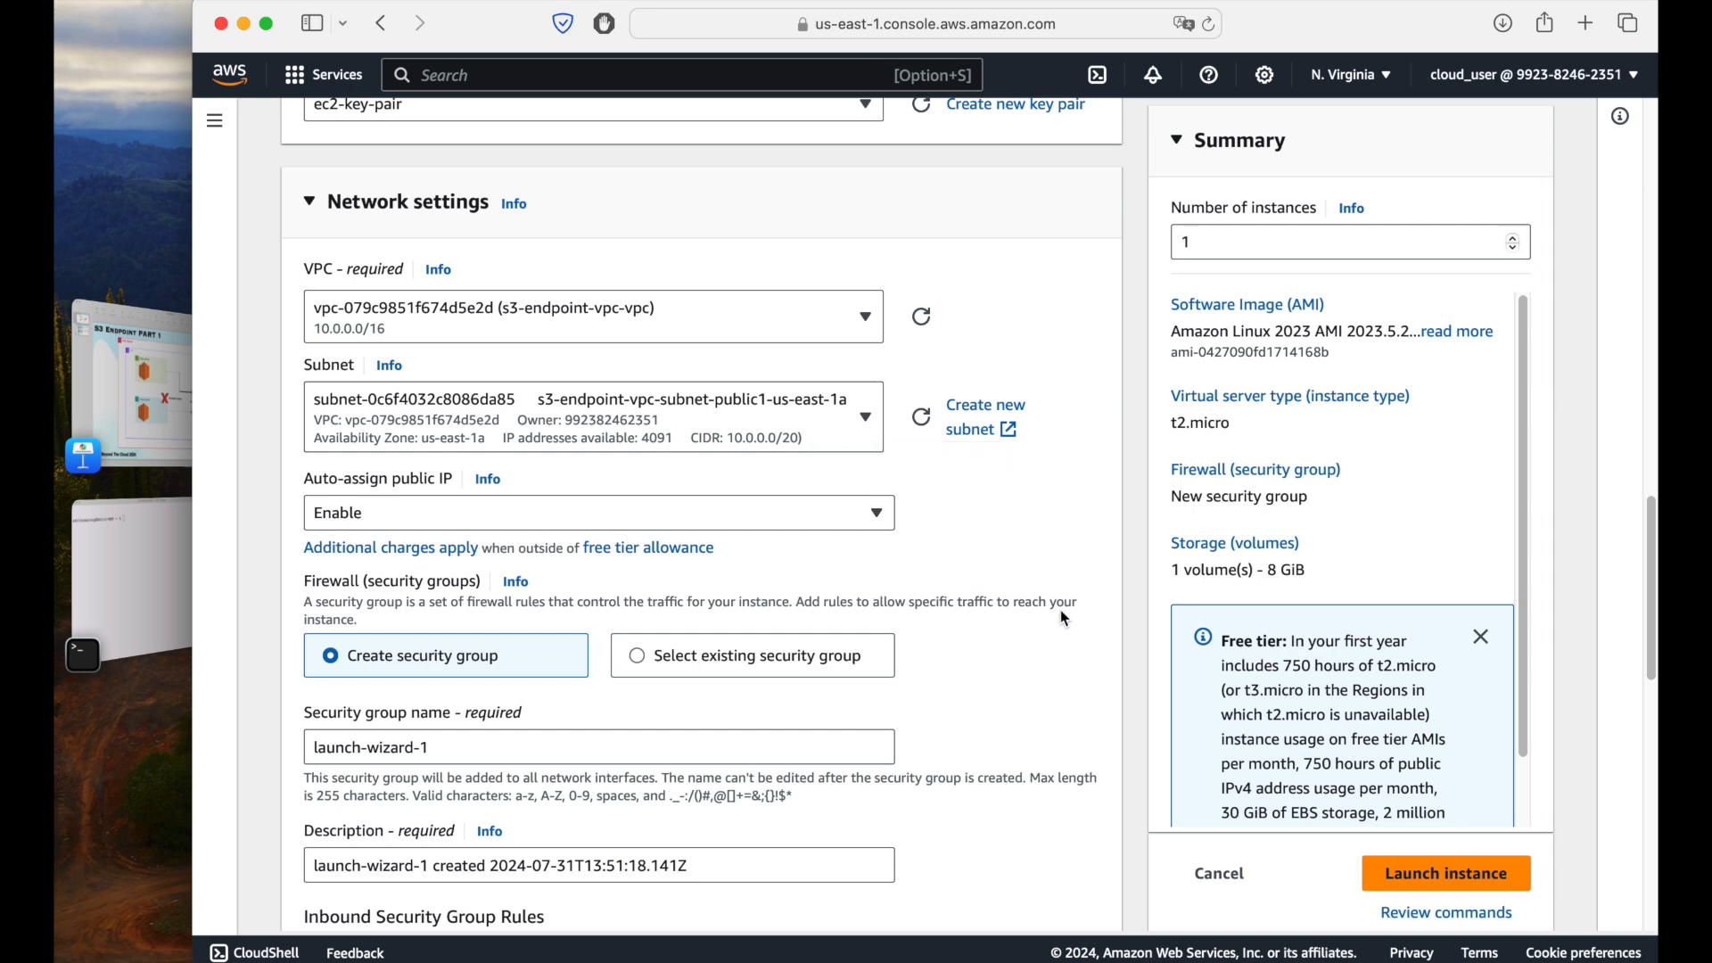
{"action": "left_click", "coordinate": [1471, 872]}
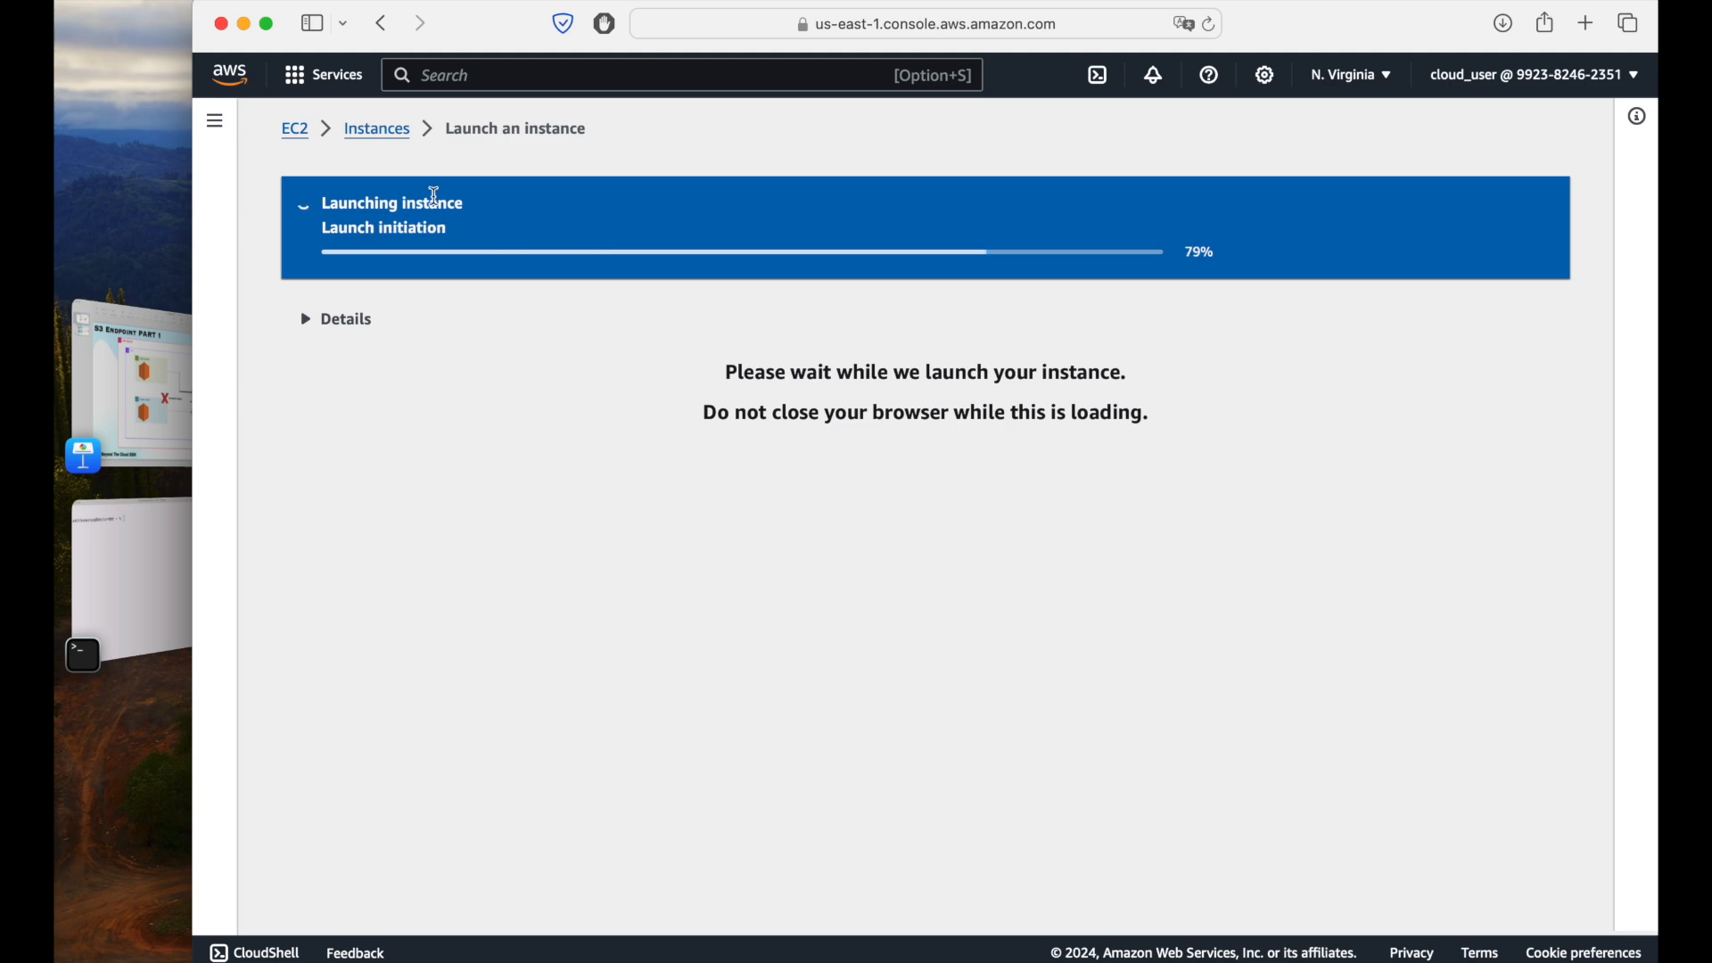
- Return to the instances list and start launching another instance named Private EC2
{"action": "left_click", "coordinate": [403, 134]}
{"action": "left_click", "coordinate": [960, 126]}
{"action": "left_click", "coordinate": [1505, 132]}
{"action": "left_click", "coordinate": [538, 426]}
{"action": "type", "text": "Private EC2"}
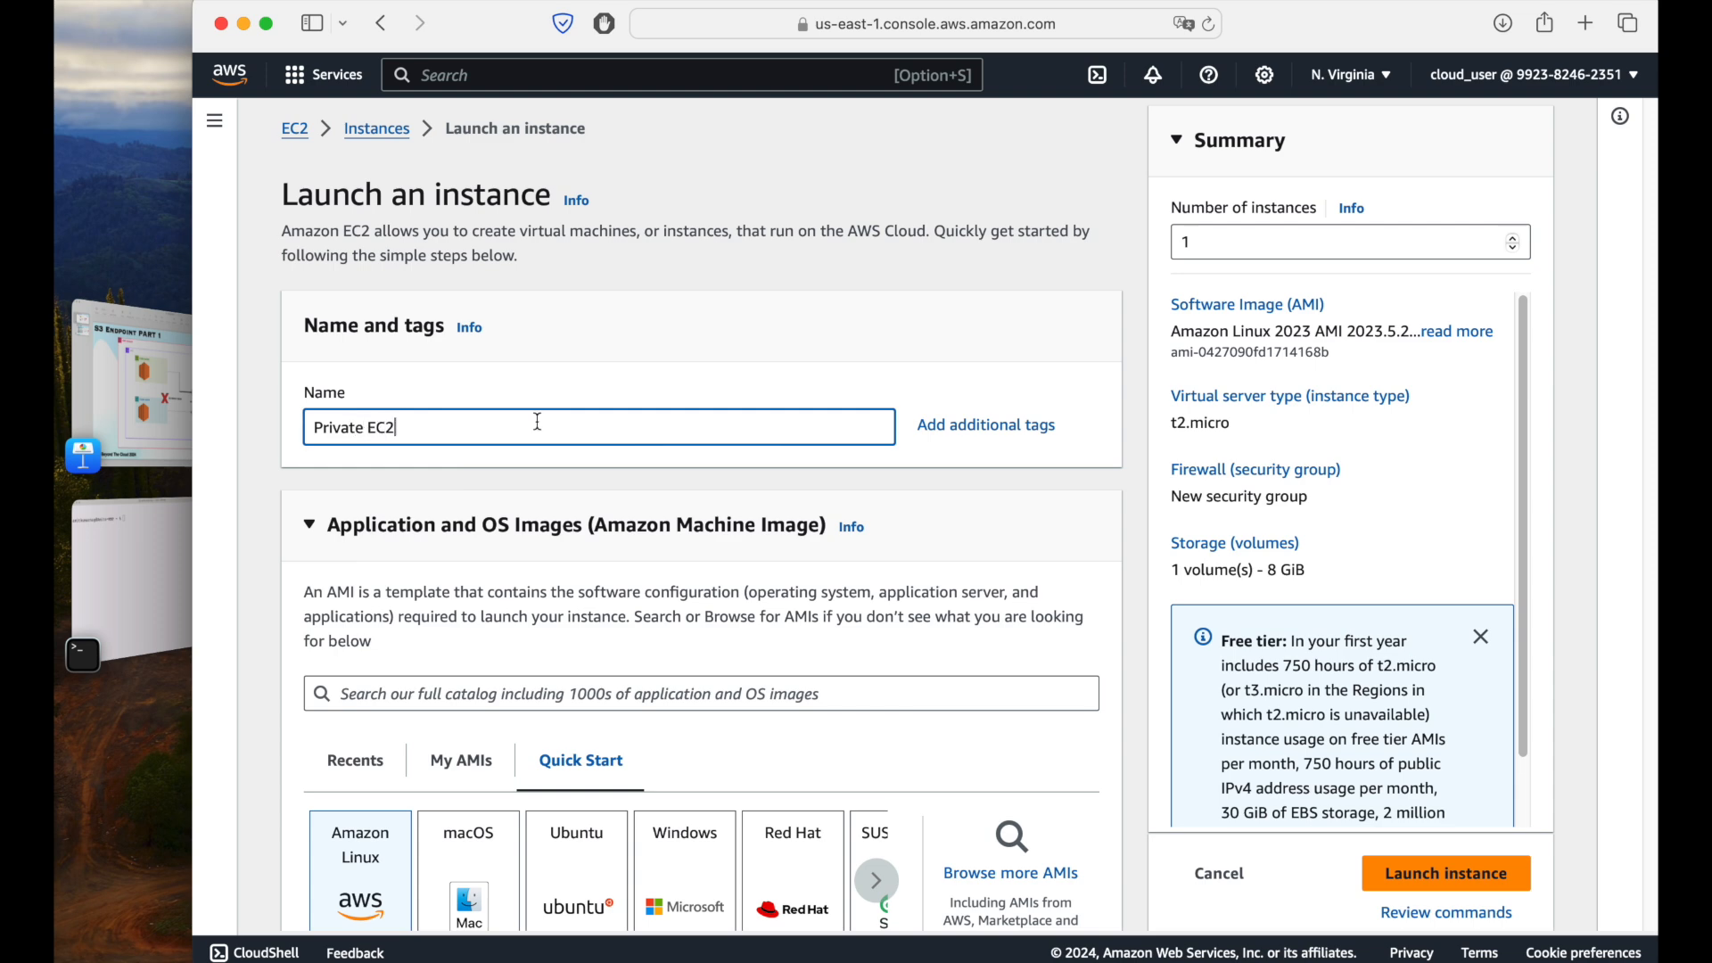
- Choose the existing ec2-key-pair as the login key pair for the private instance
{"action": "scroll", "coordinate": [538, 425], "scroll_direction": "down", "scroll_amount": 10}
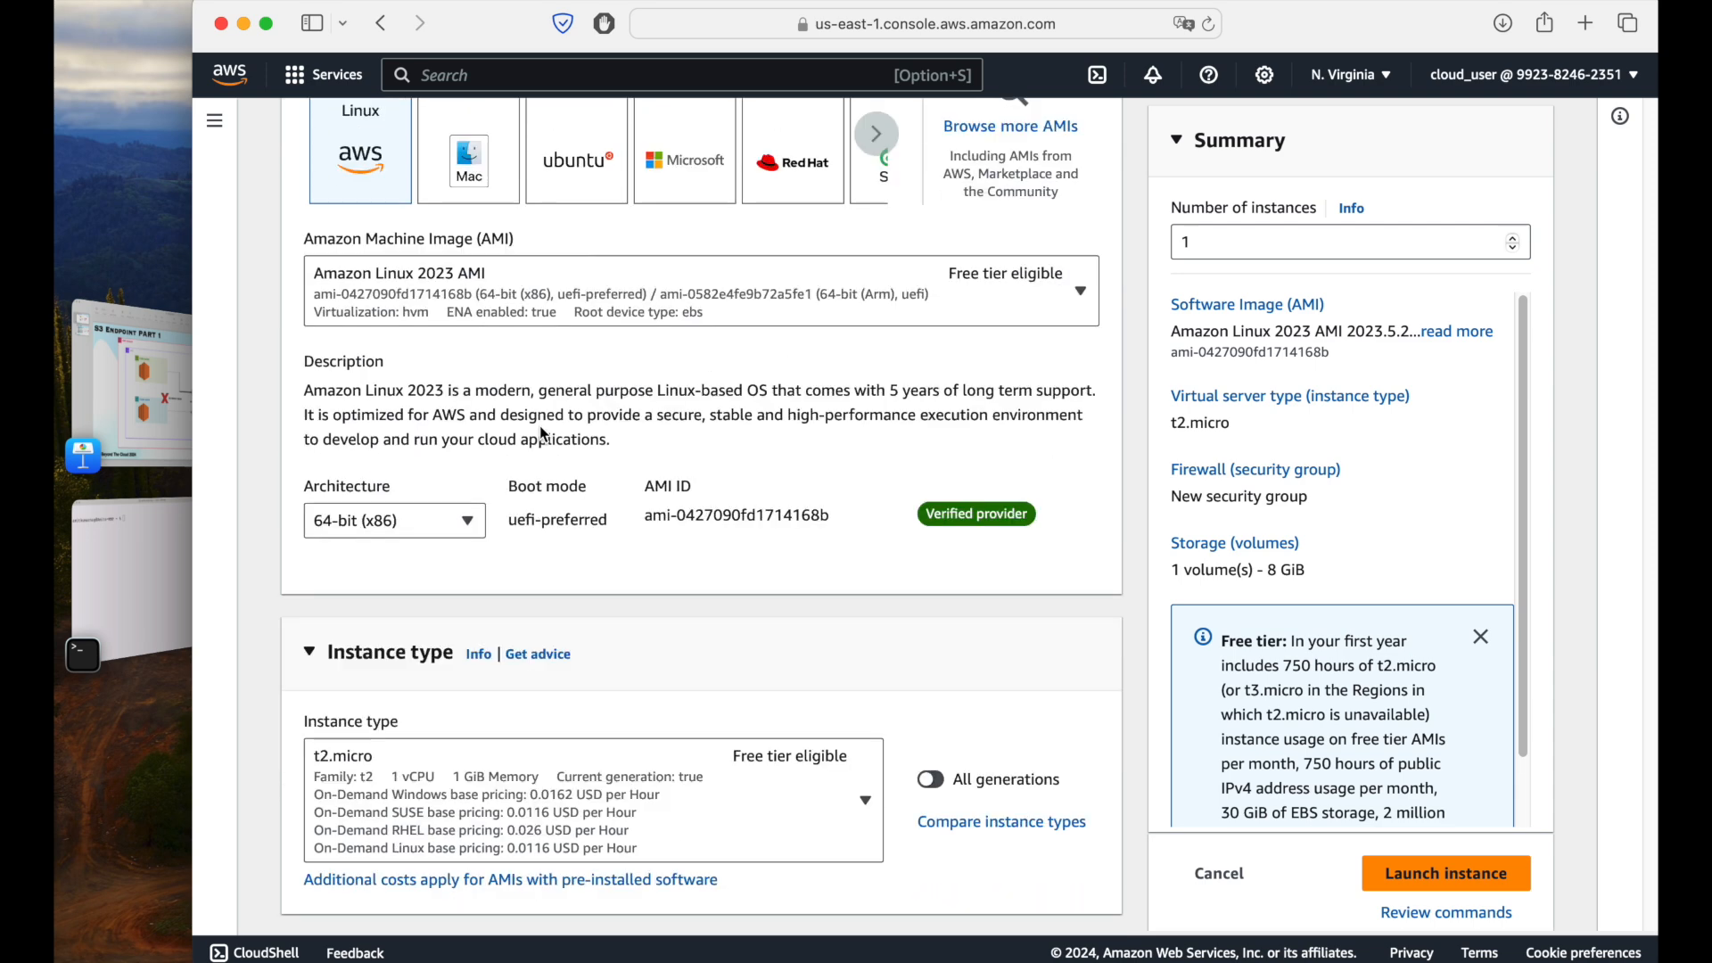
{"action": "scroll", "coordinate": [539, 426], "scroll_direction": "down", "scroll_amount": 1}
{"action": "left_click", "coordinate": [499, 722]}
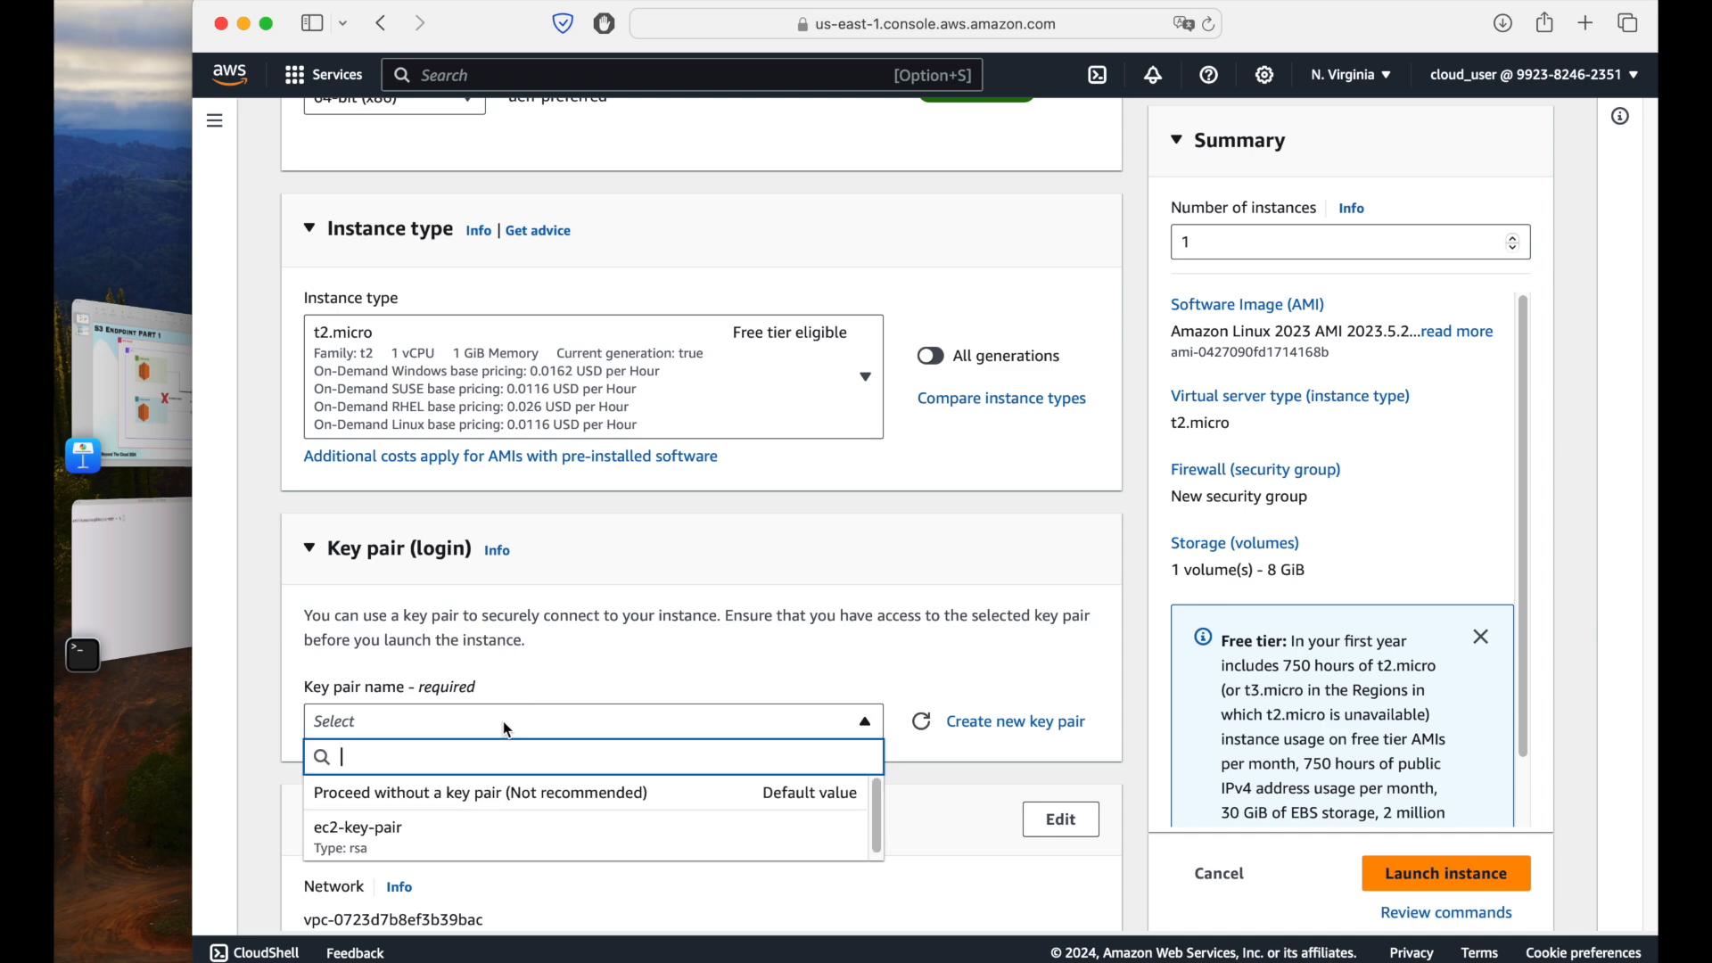
{"action": "left_click", "coordinate": [375, 836]}
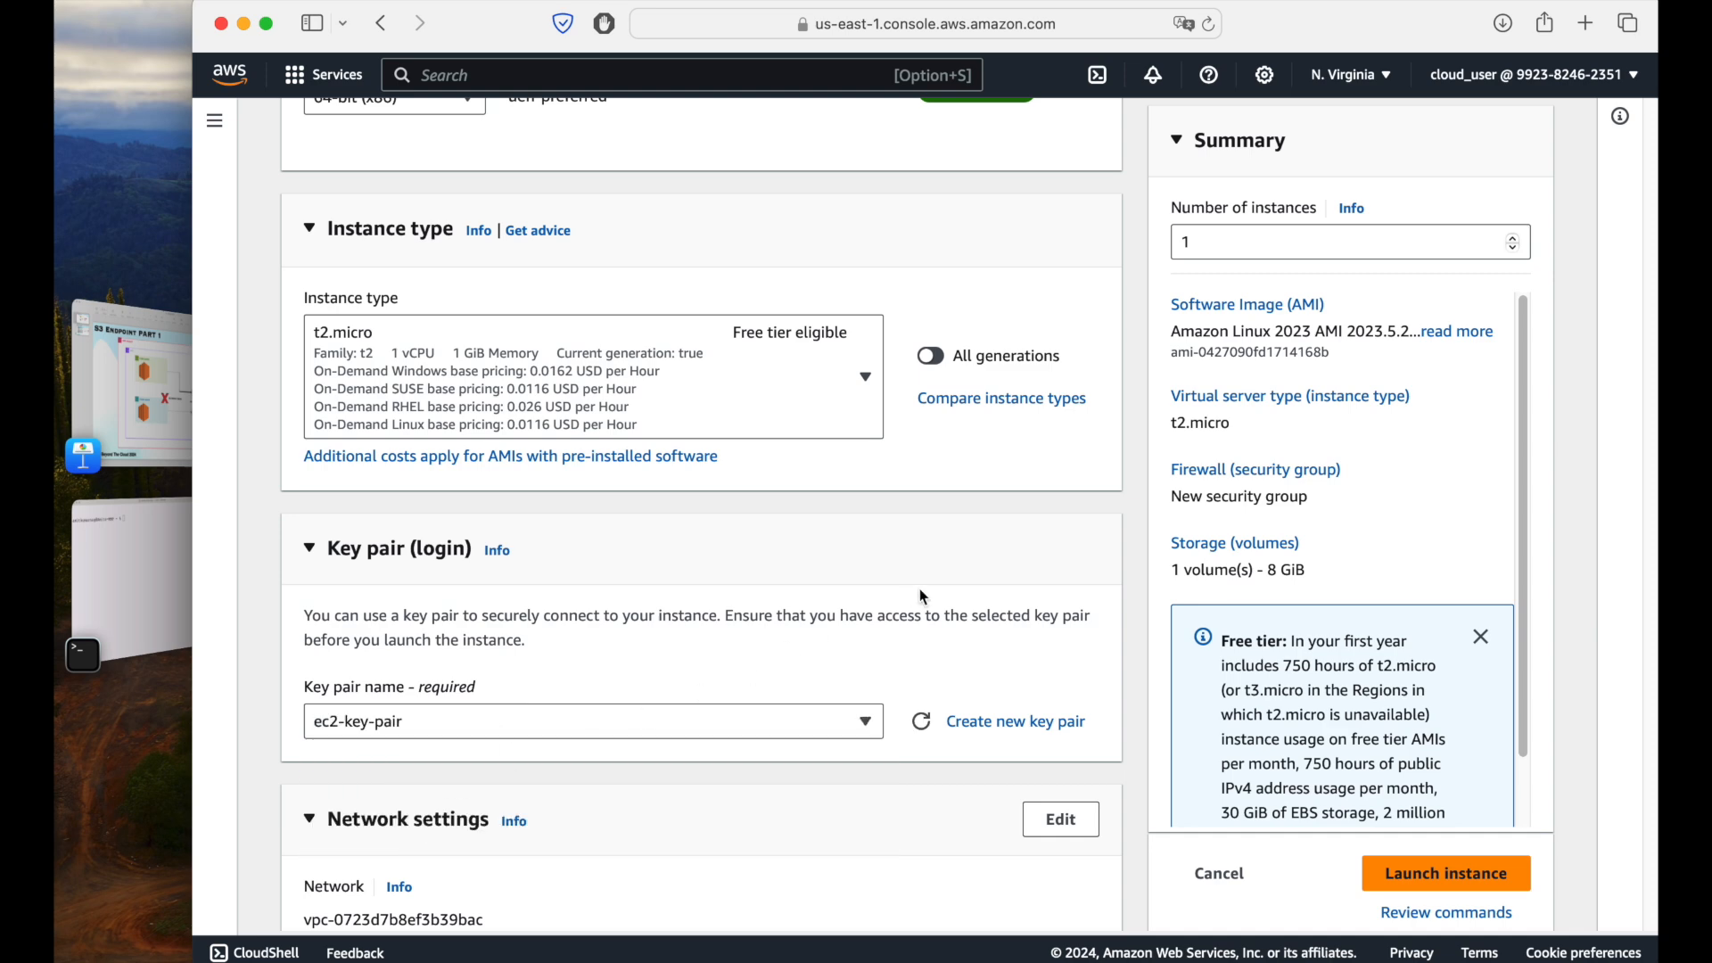
- Edit the network settings to use the s3-endpoint-vpc-vpc VPC and the s3-endpoint-vpc-subnet-private1-us-east-1a subnet
{"action": "scroll", "coordinate": [918, 588], "scroll_direction": "down", "scroll_amount": 3}
{"action": "scroll", "coordinate": [923, 598], "scroll_direction": "down", "scroll_amount": 1}
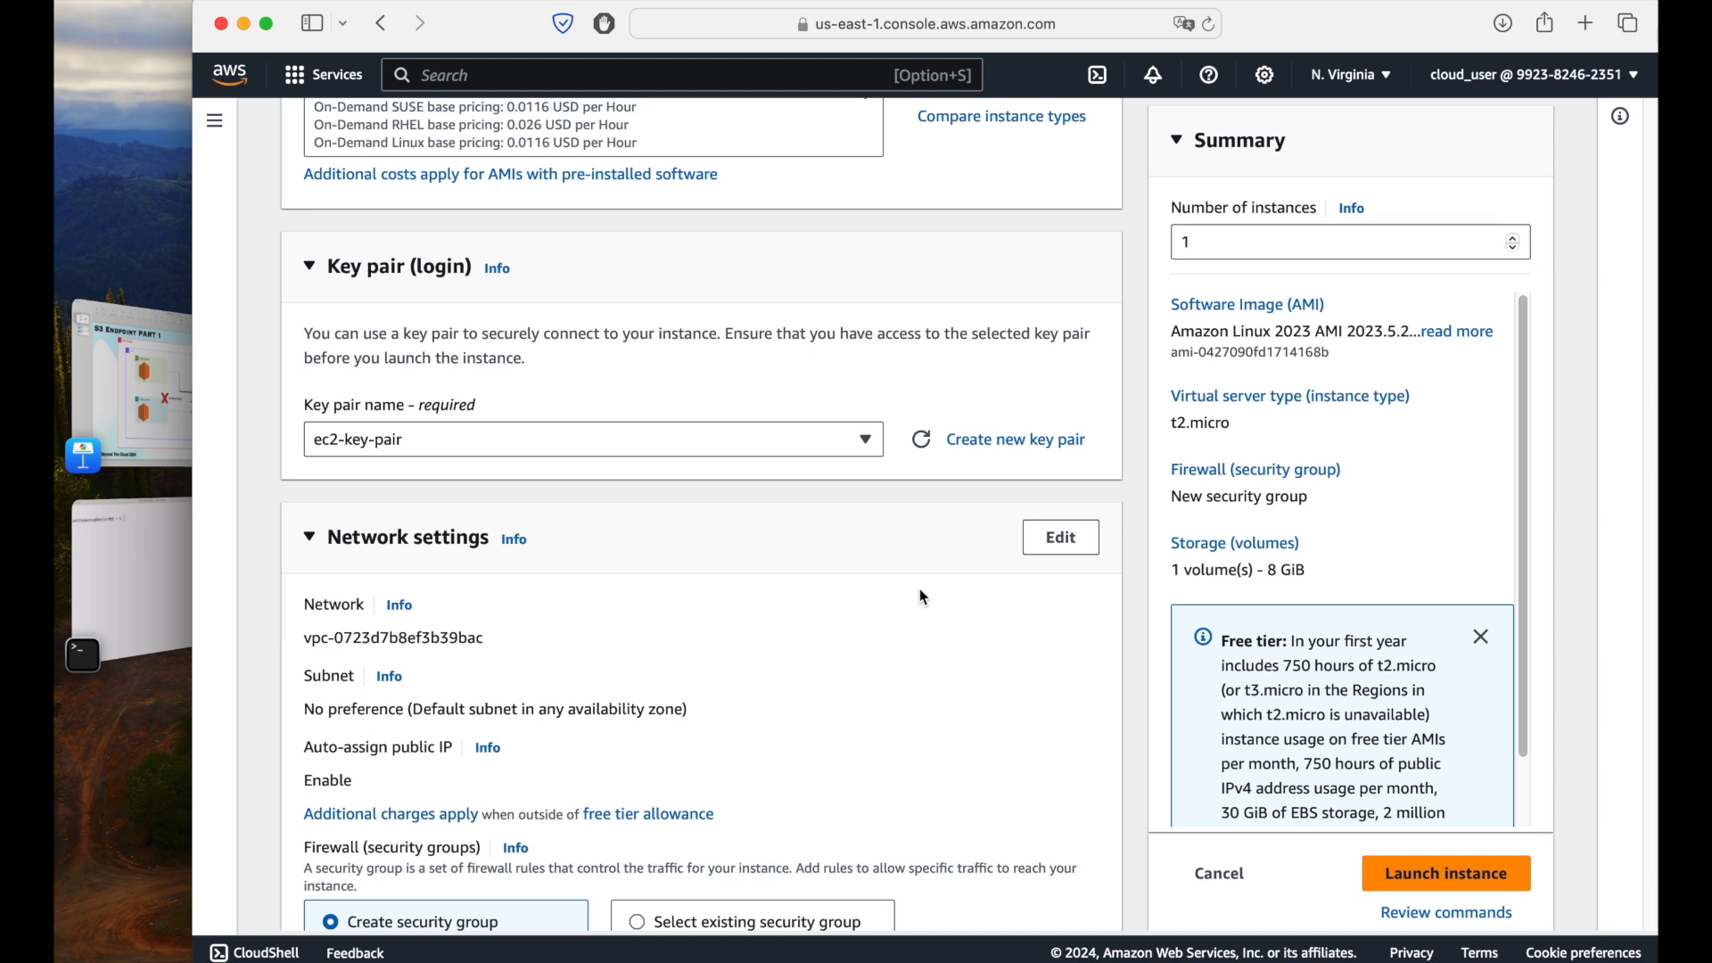
{"action": "scroll", "coordinate": [950, 527], "scroll_direction": "down", "scroll_amount": 1}
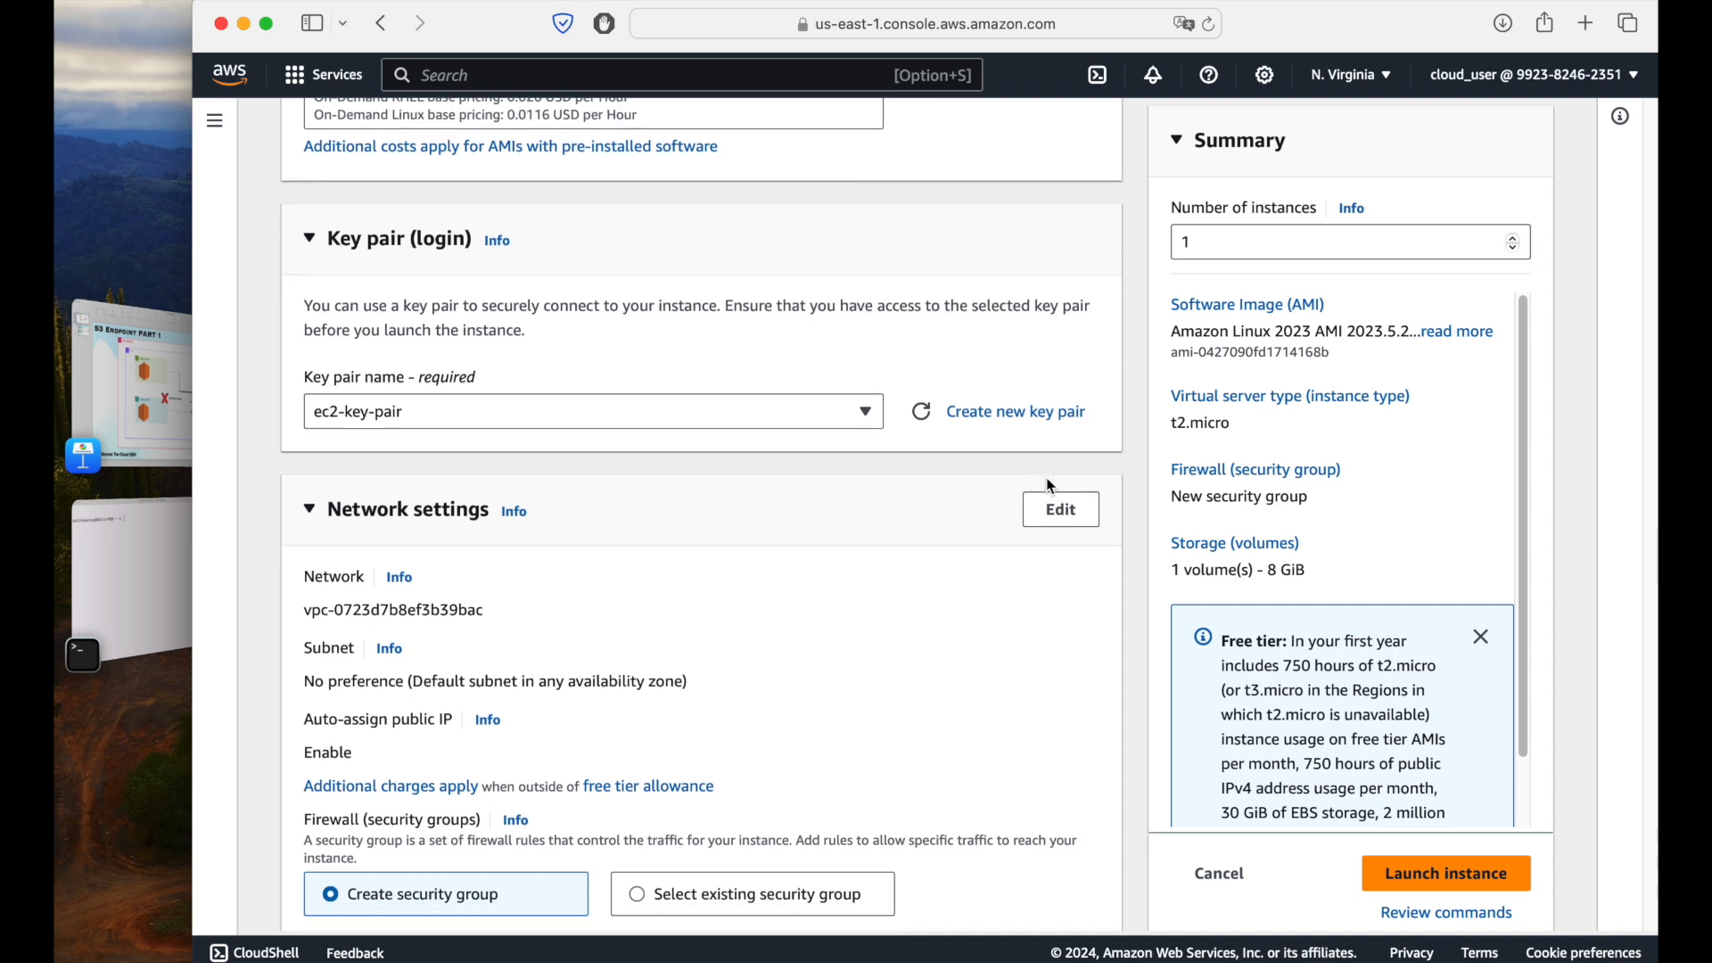
{"action": "left_click", "coordinate": [1059, 510]}
{"action": "scroll", "coordinate": [822, 538], "scroll_direction": "down", "scroll_amount": 3}
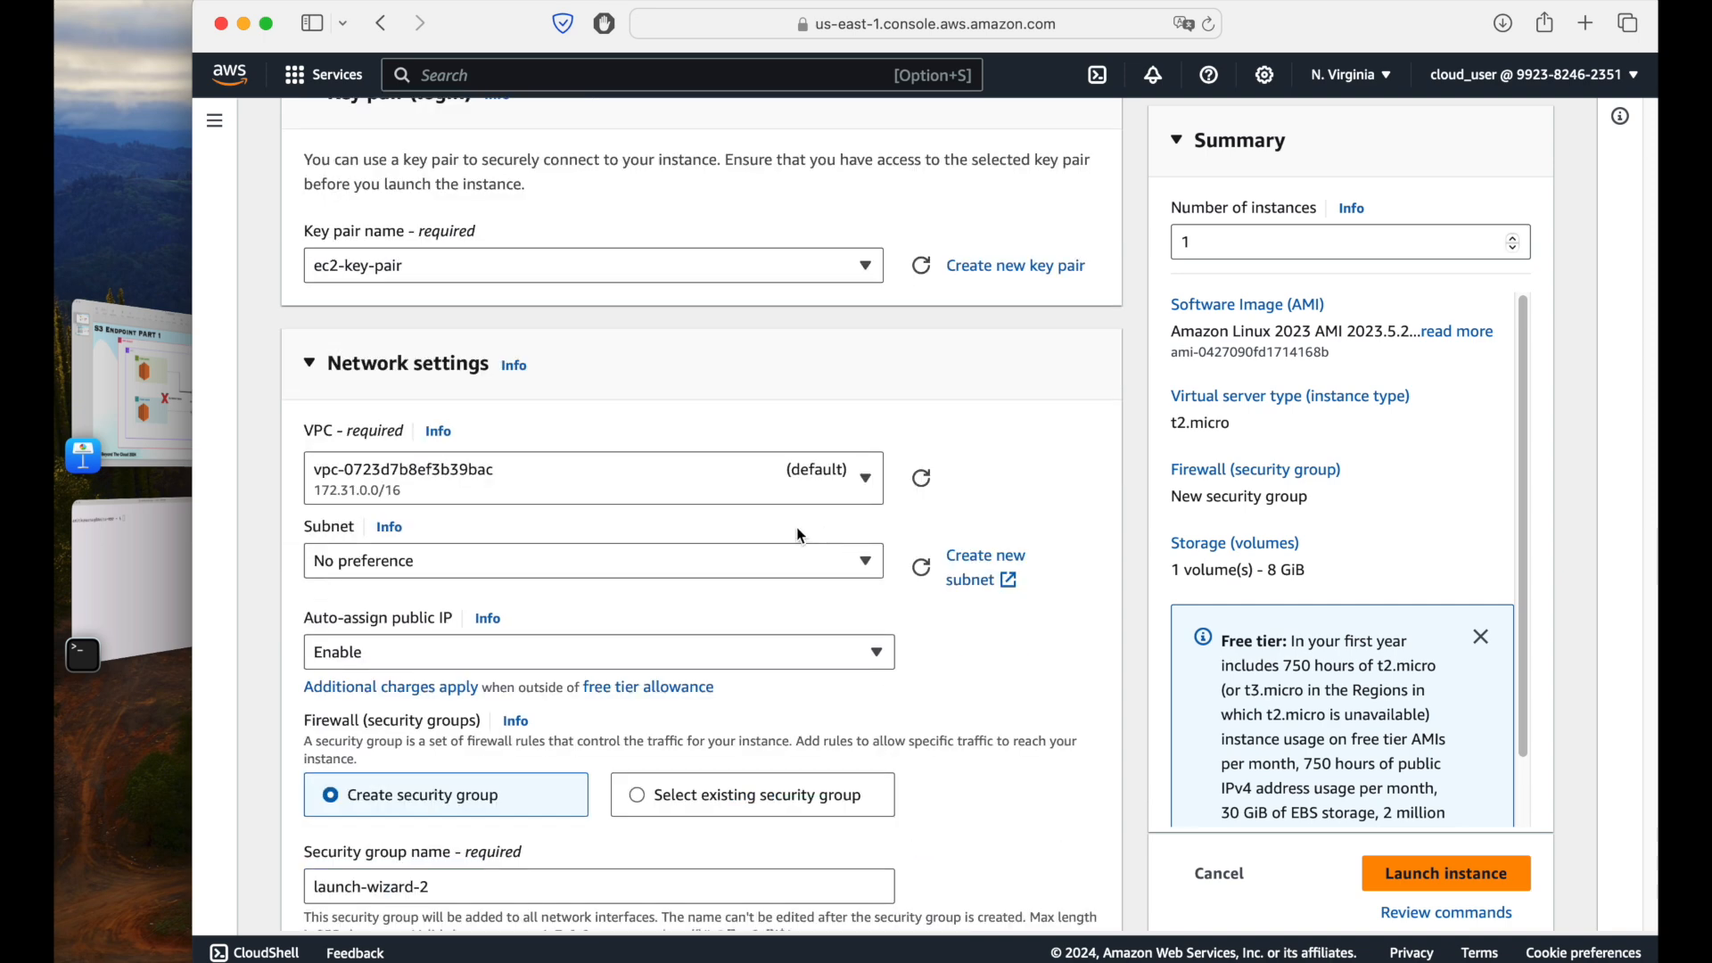
{"action": "left_click", "coordinate": [668, 482]}
{"action": "left_click", "coordinate": [520, 559]}
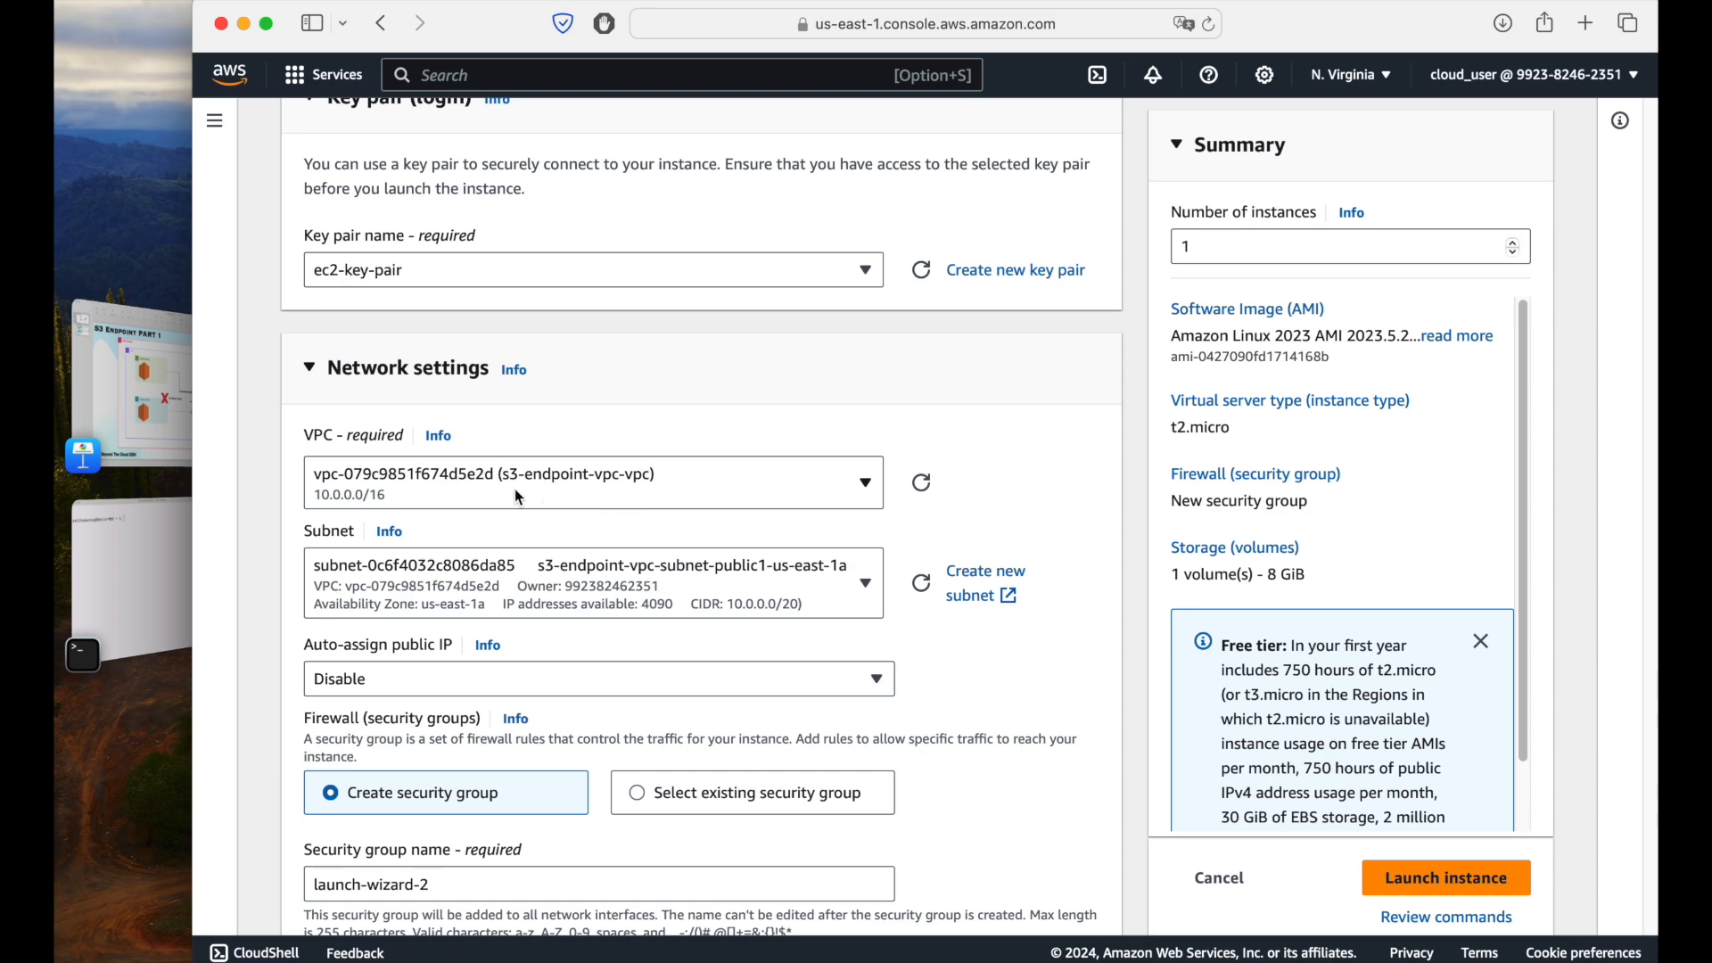
{"action": "left_click", "coordinate": [740, 581]}
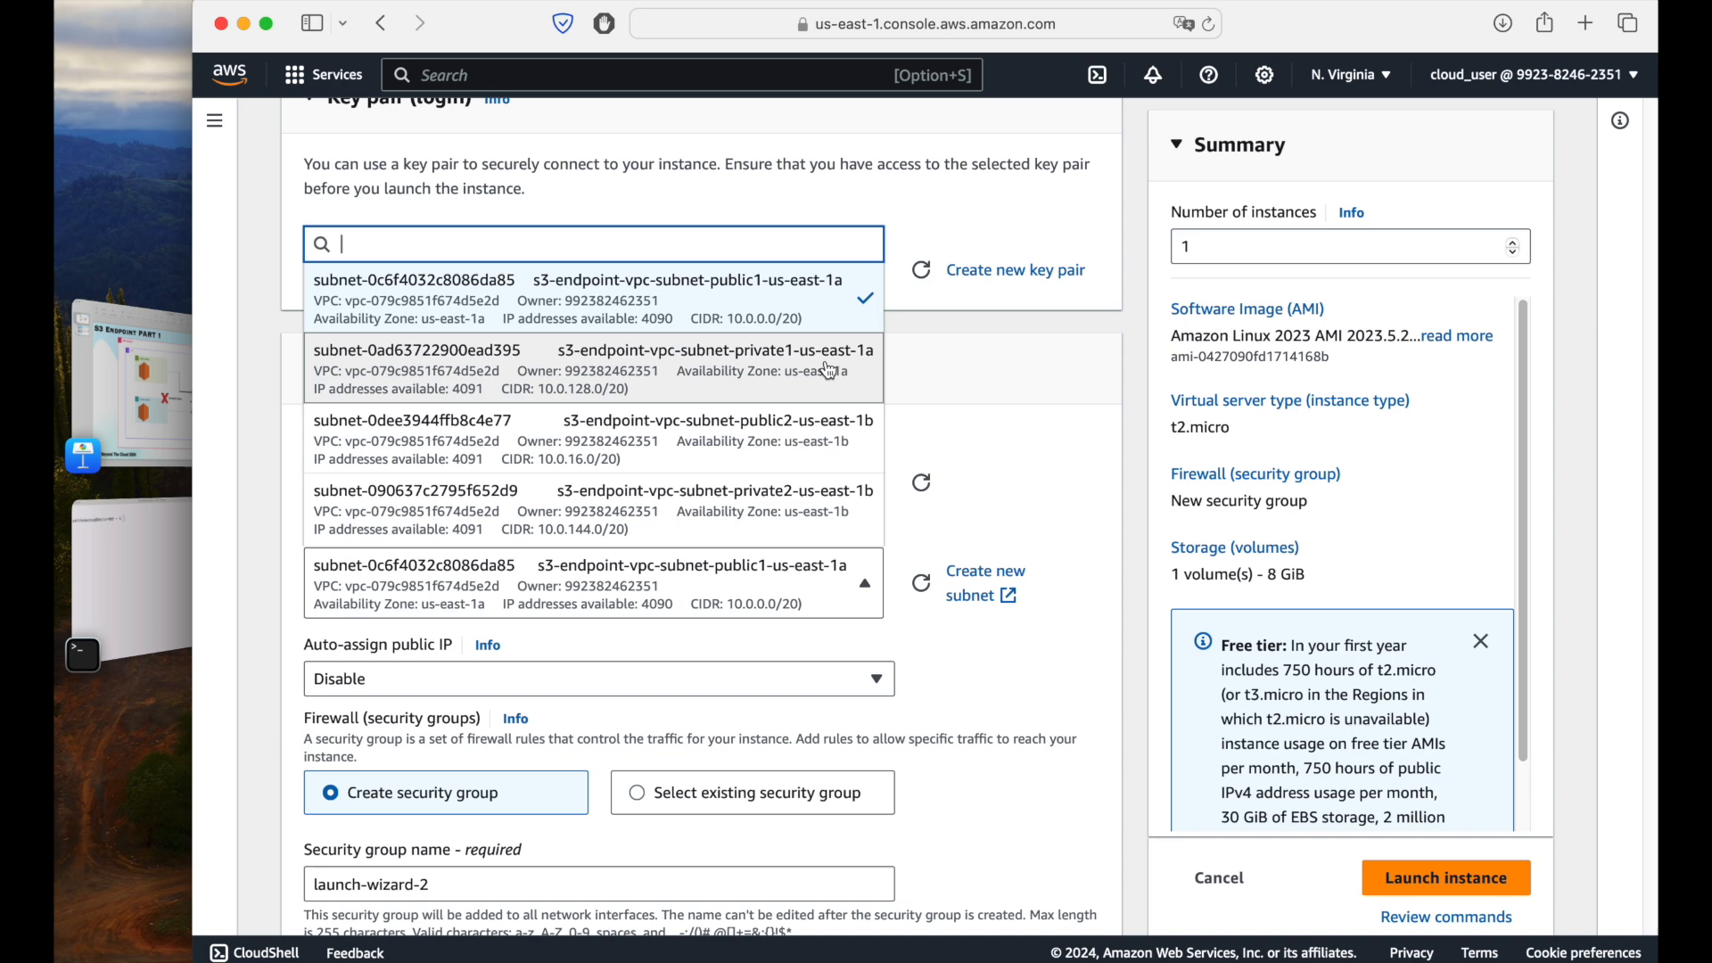
{"action": "left_click", "coordinate": [677, 386]}
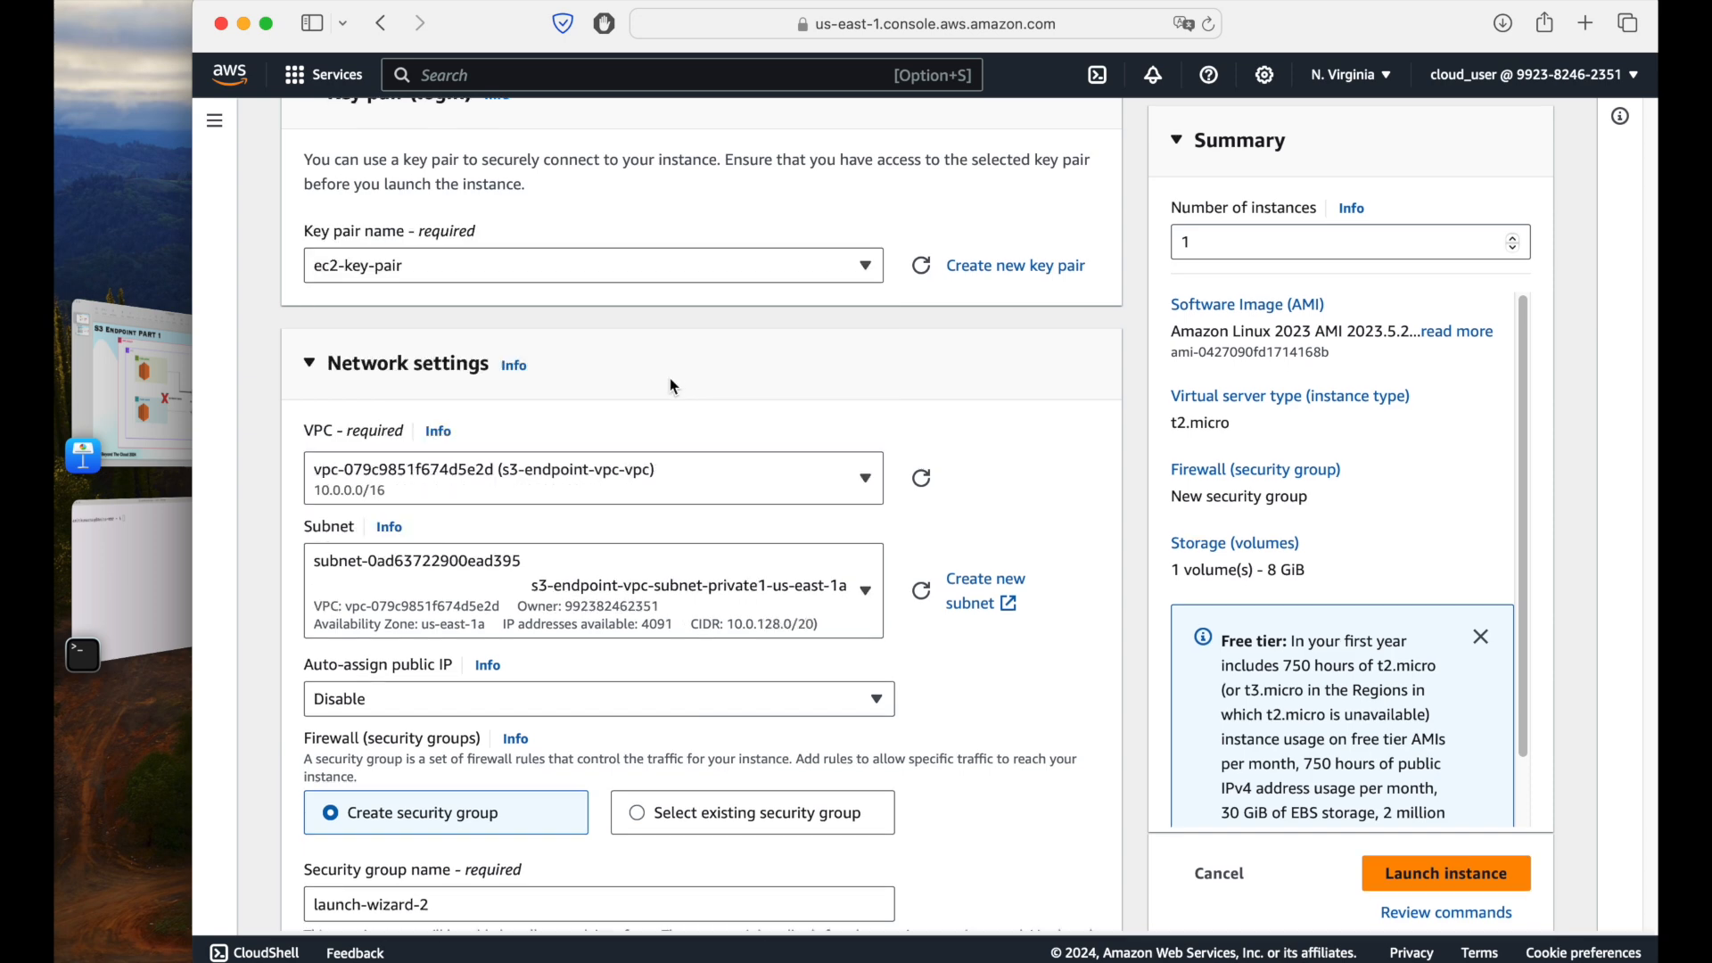
- Check the private subnet in the Keynote S3 endpoint diagram, and return to review the instance's public IP and security group settings
{"action": "left_click", "coordinate": [153, 372]}
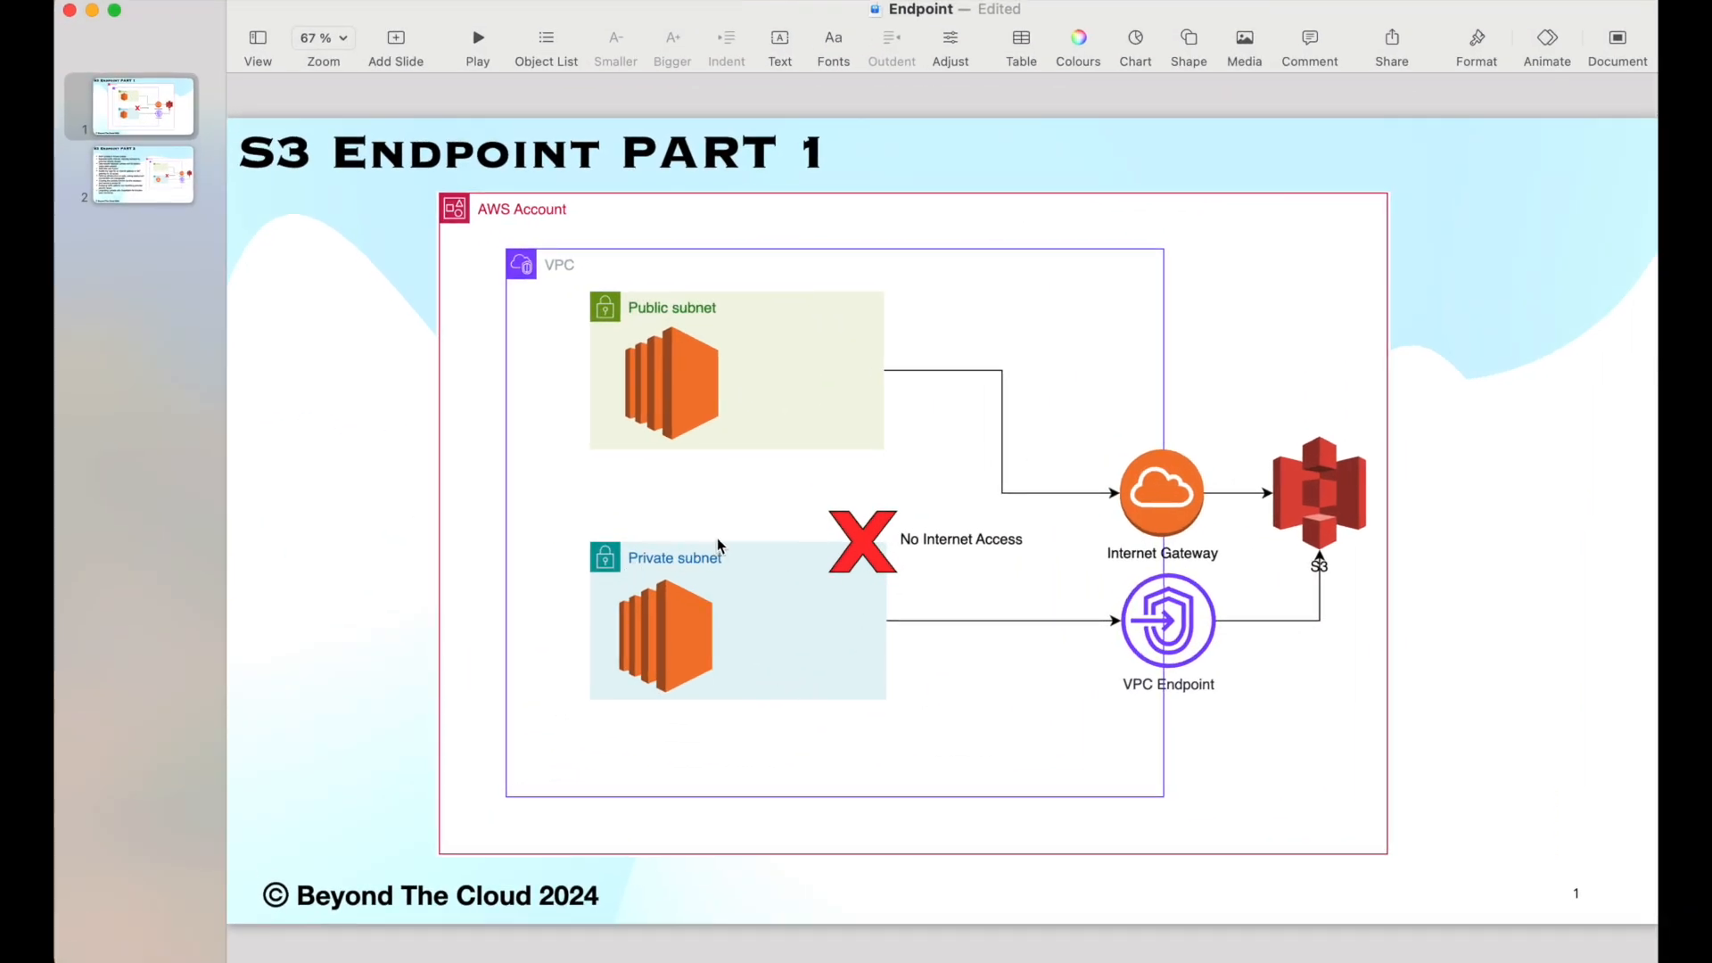
{"action": "key", "text": "super+Tab"}
{"action": "scroll", "coordinate": [687, 548], "scroll_direction": "down", "scroll_amount": 3}
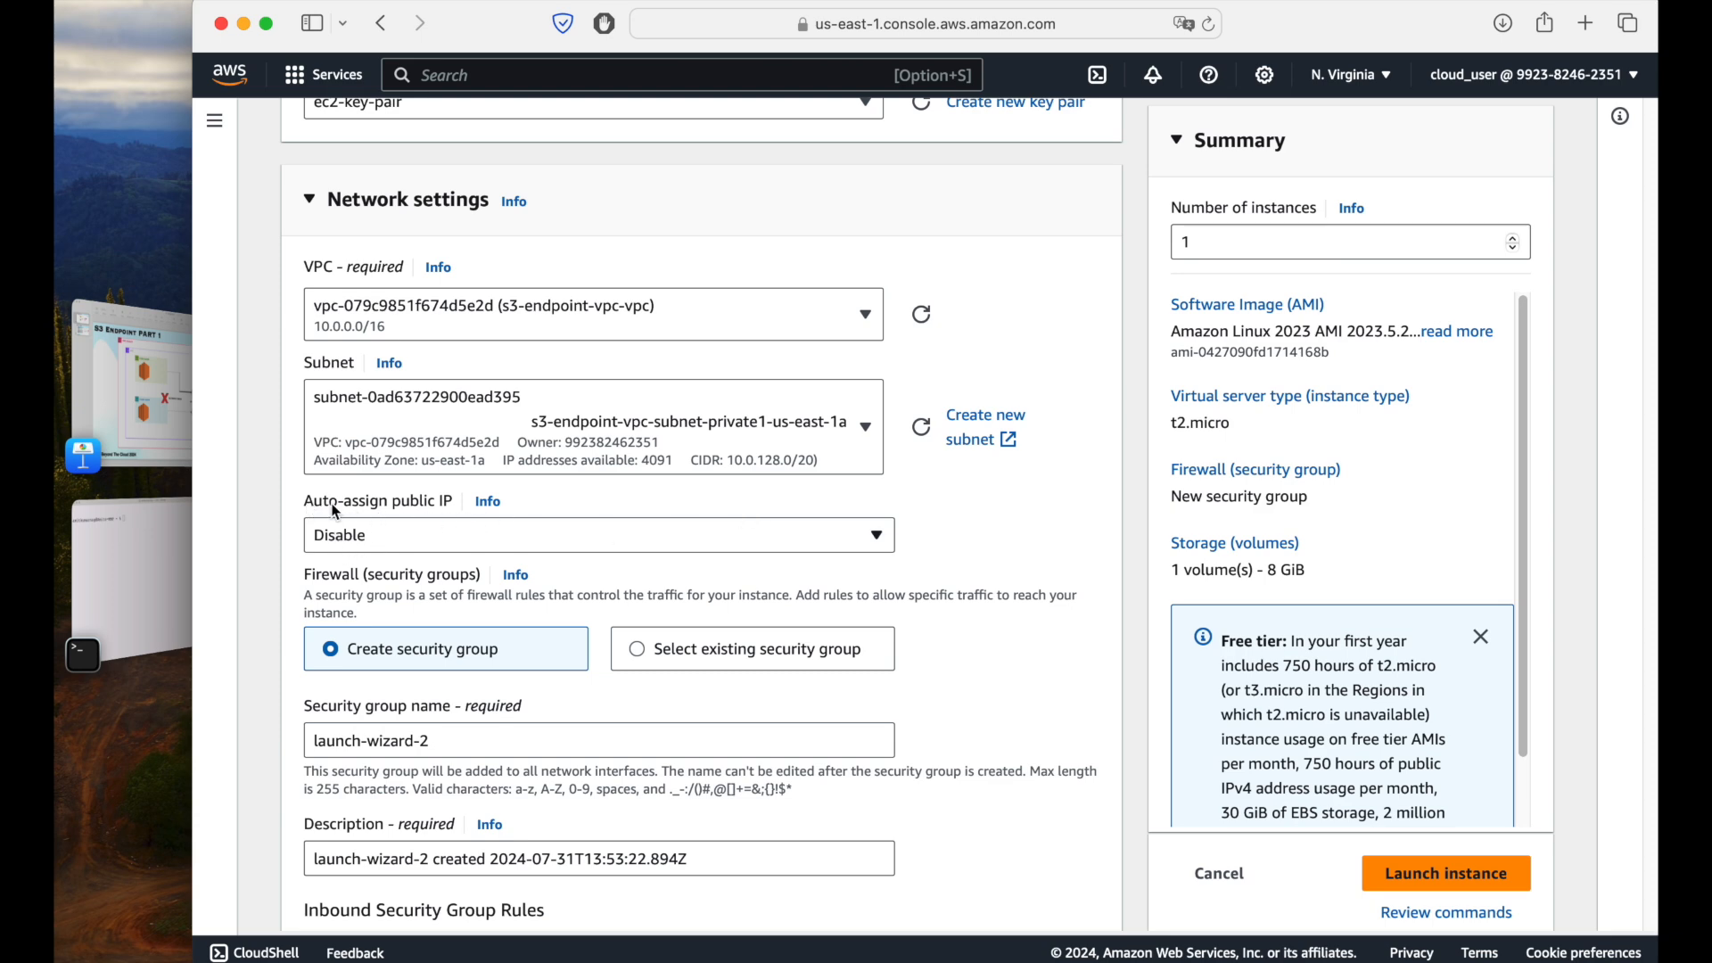
{"action": "scroll", "coordinate": [977, 566], "scroll_direction": "down", "scroll_amount": 3}
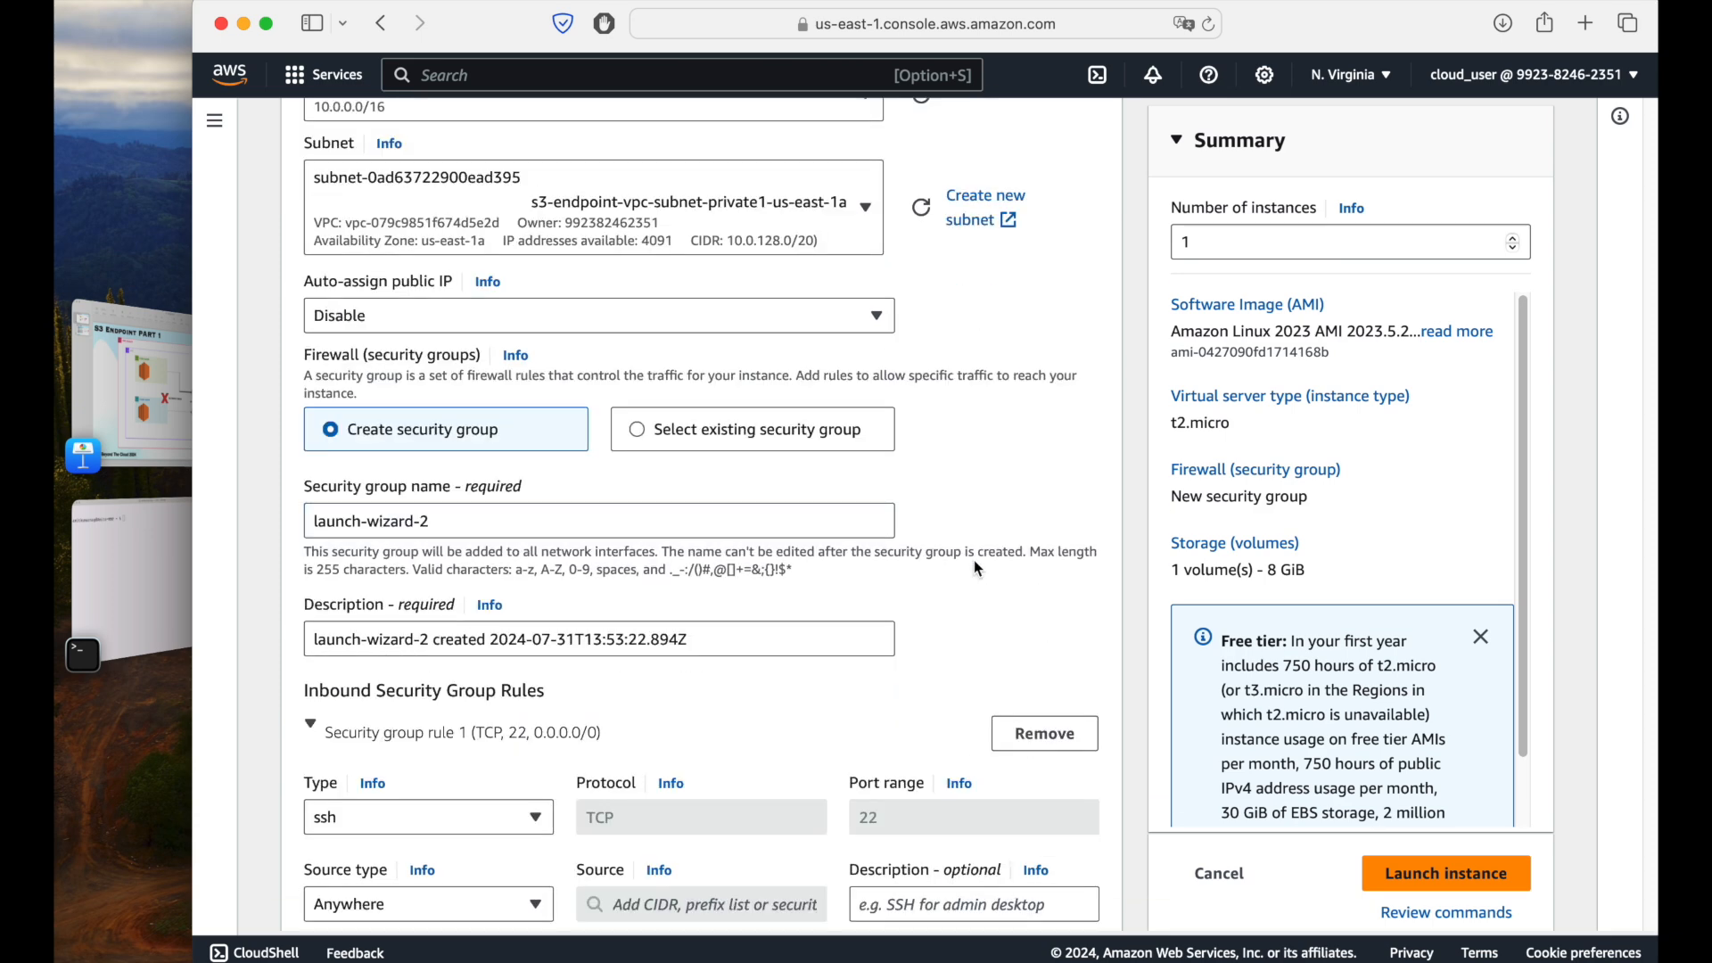
- Review the name and security group rules of the Private EC2 instance, launch it, and open the instances list
{"action": "scroll", "coordinate": [973, 560], "scroll_direction": "down", "scroll_amount": 2}
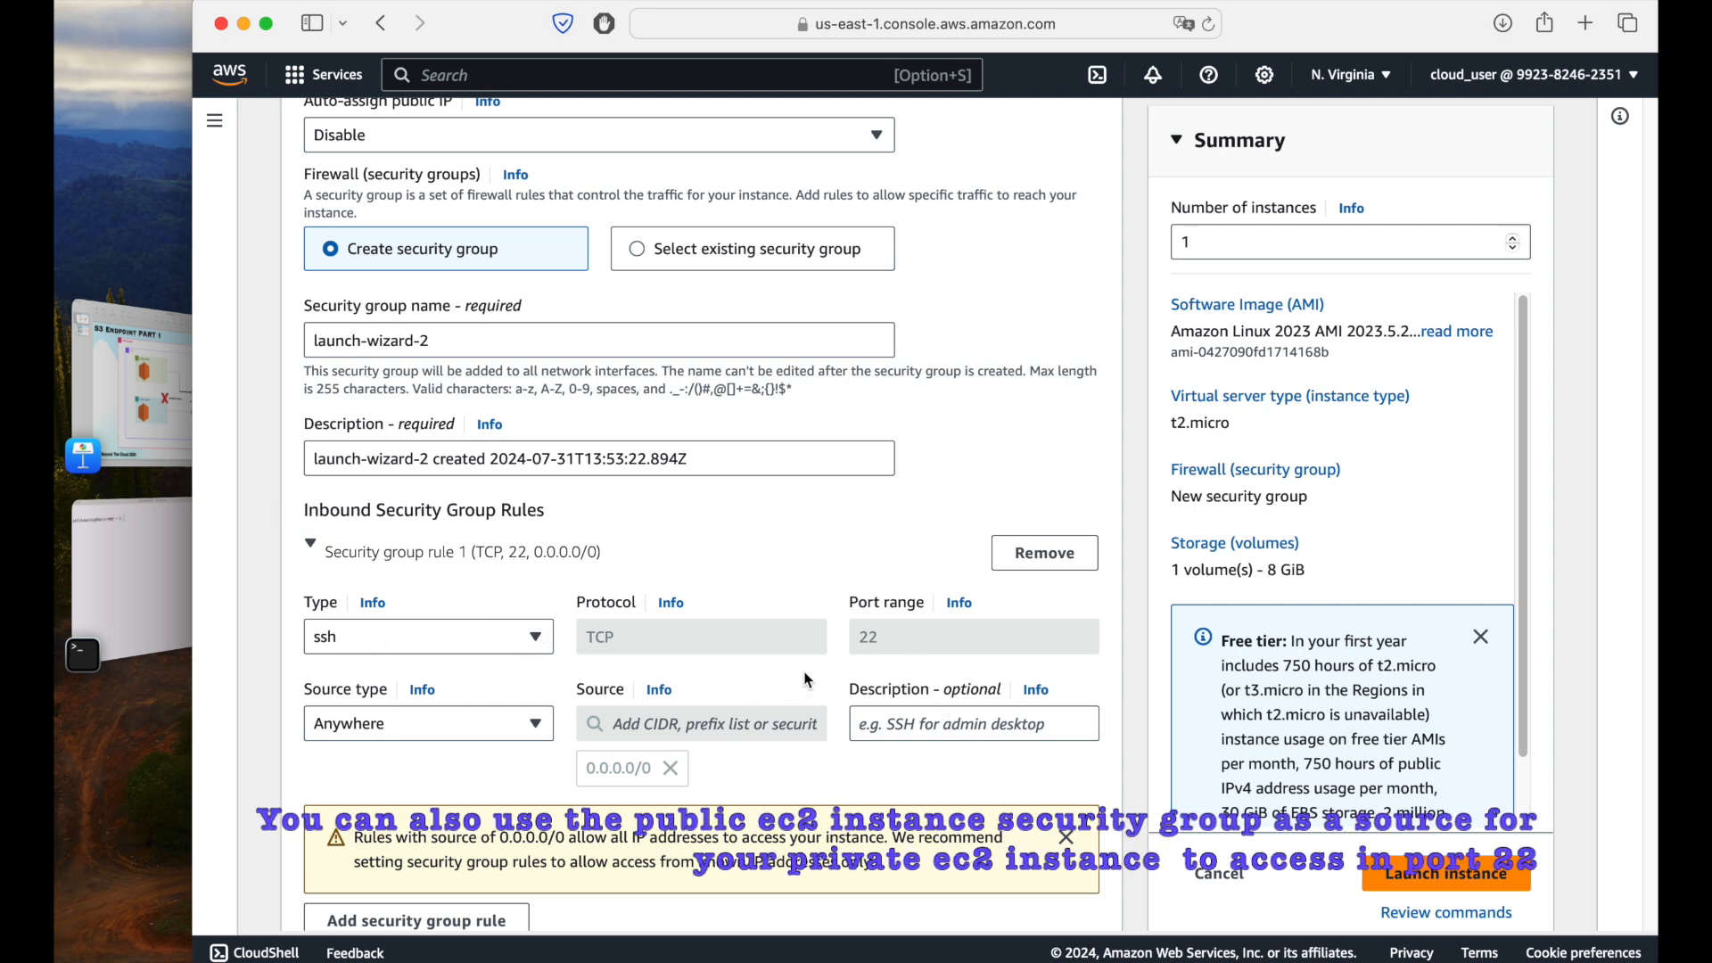
{"action": "scroll", "coordinate": [807, 681], "scroll_direction": "down", "scroll_amount": 10}
{"action": "scroll", "coordinate": [820, 616], "scroll_direction": "up", "scroll_amount": 20}
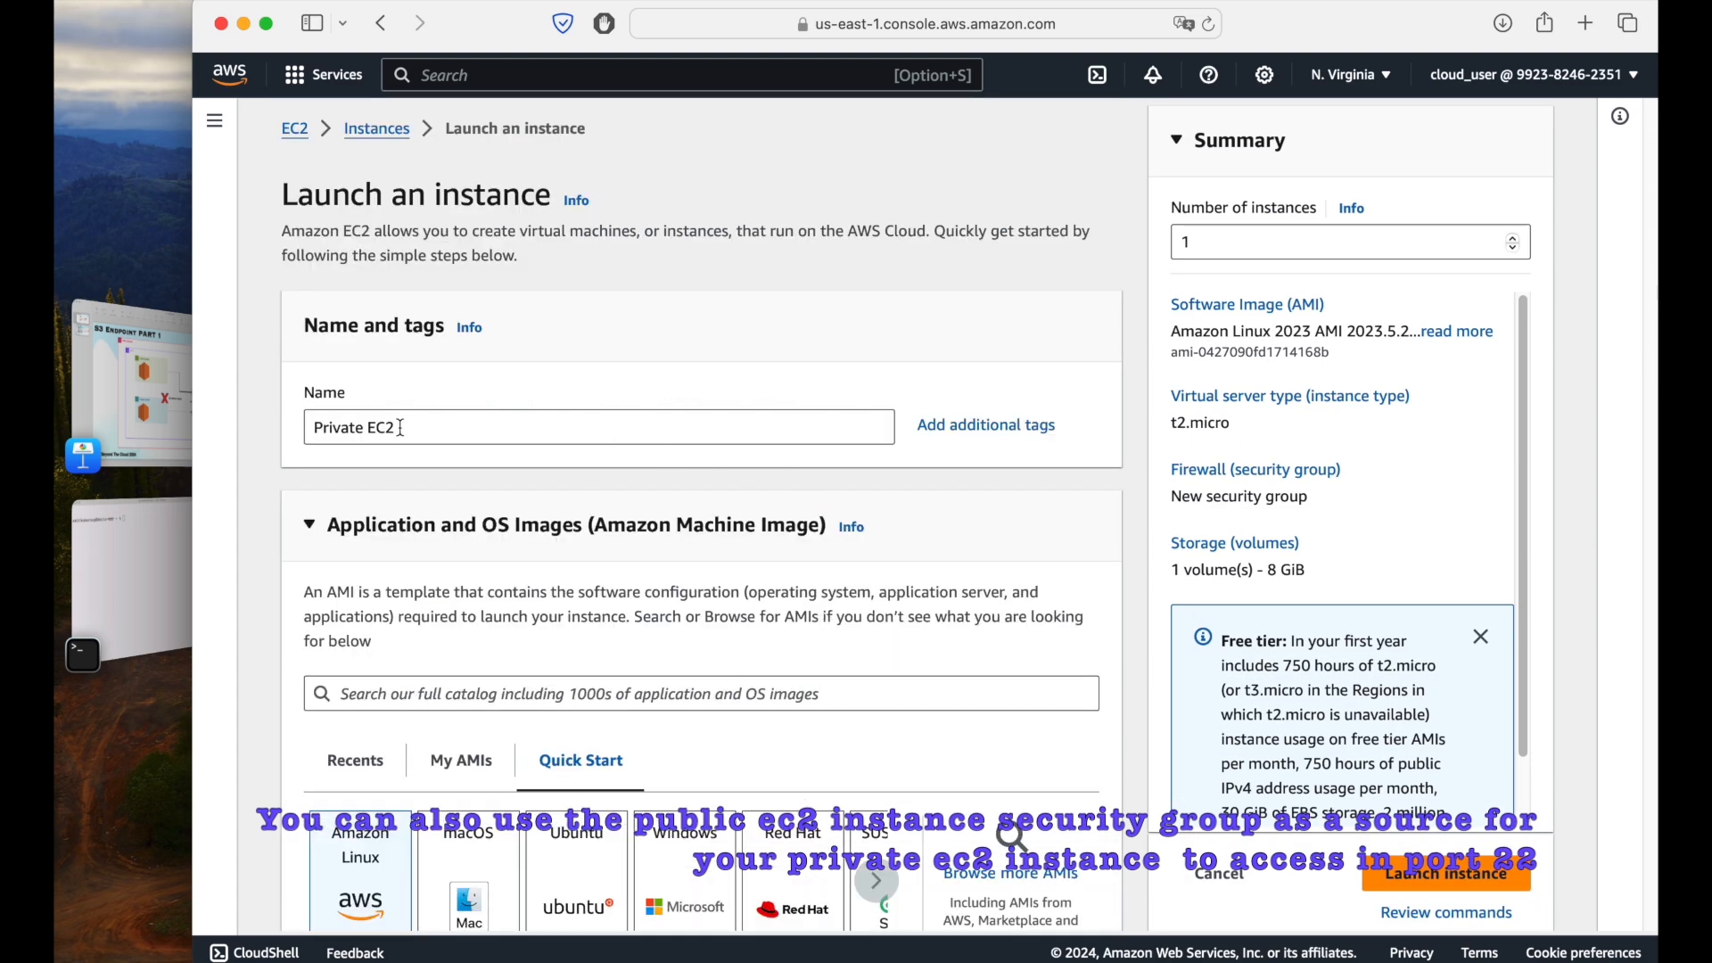
{"action": "scroll", "coordinate": [542, 454], "scroll_direction": "down", "scroll_amount": 20}
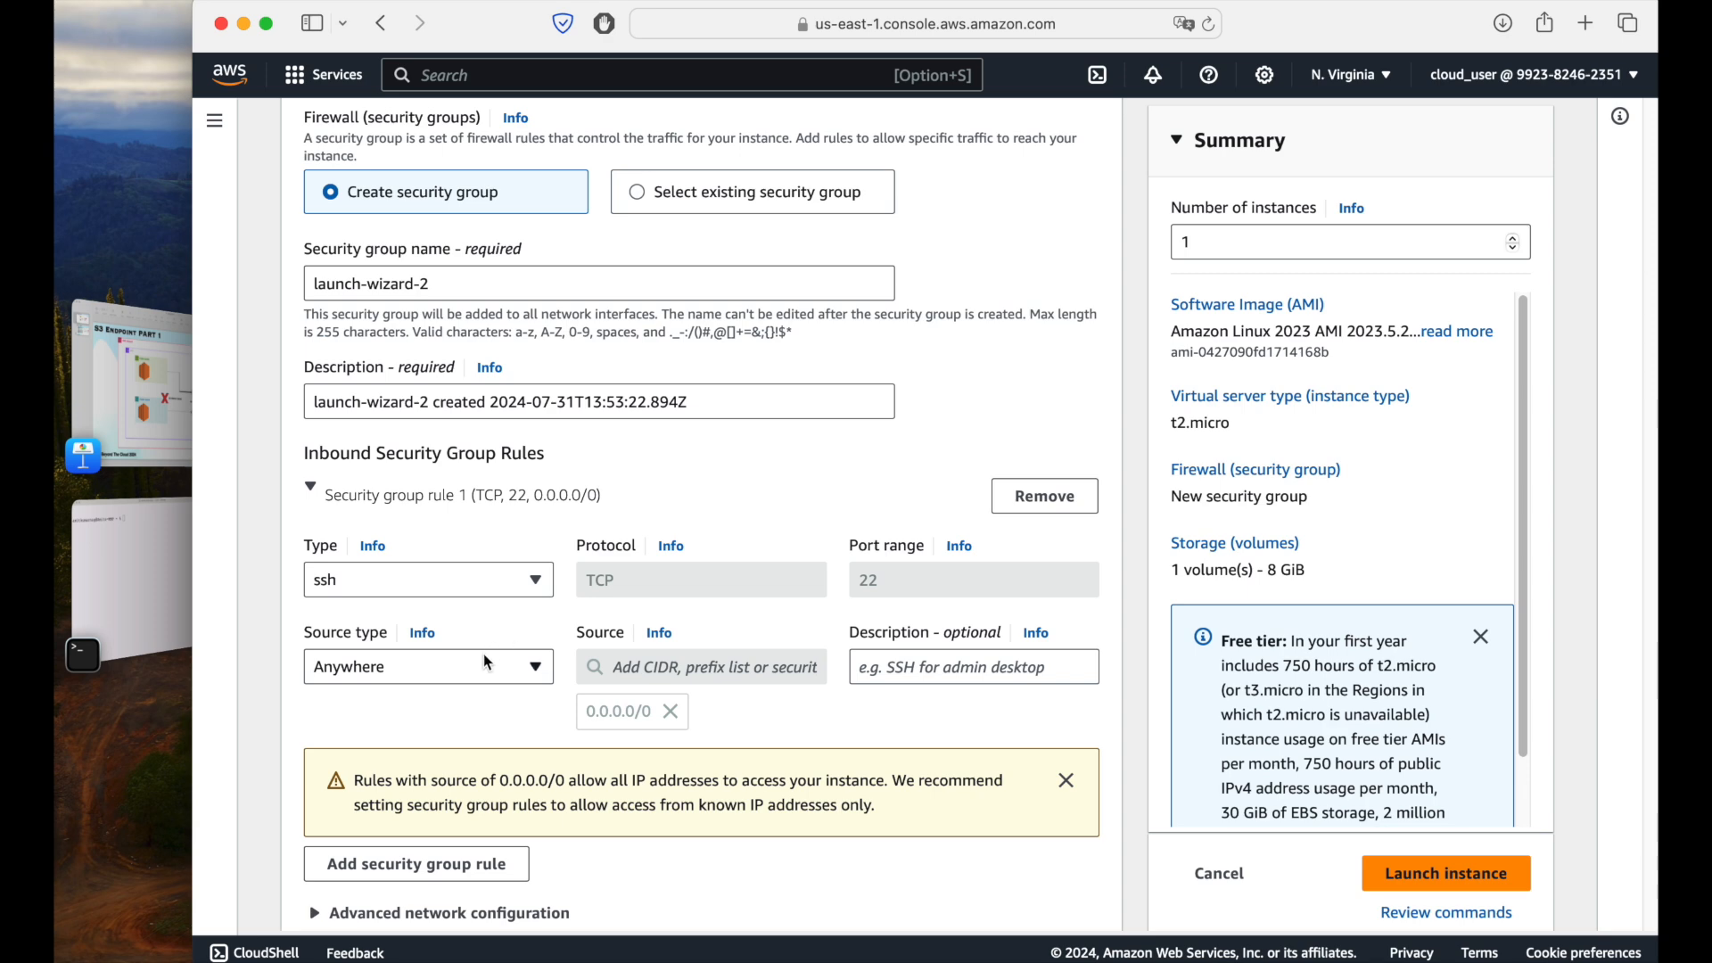
{"action": "left_click", "coordinate": [1417, 874]}
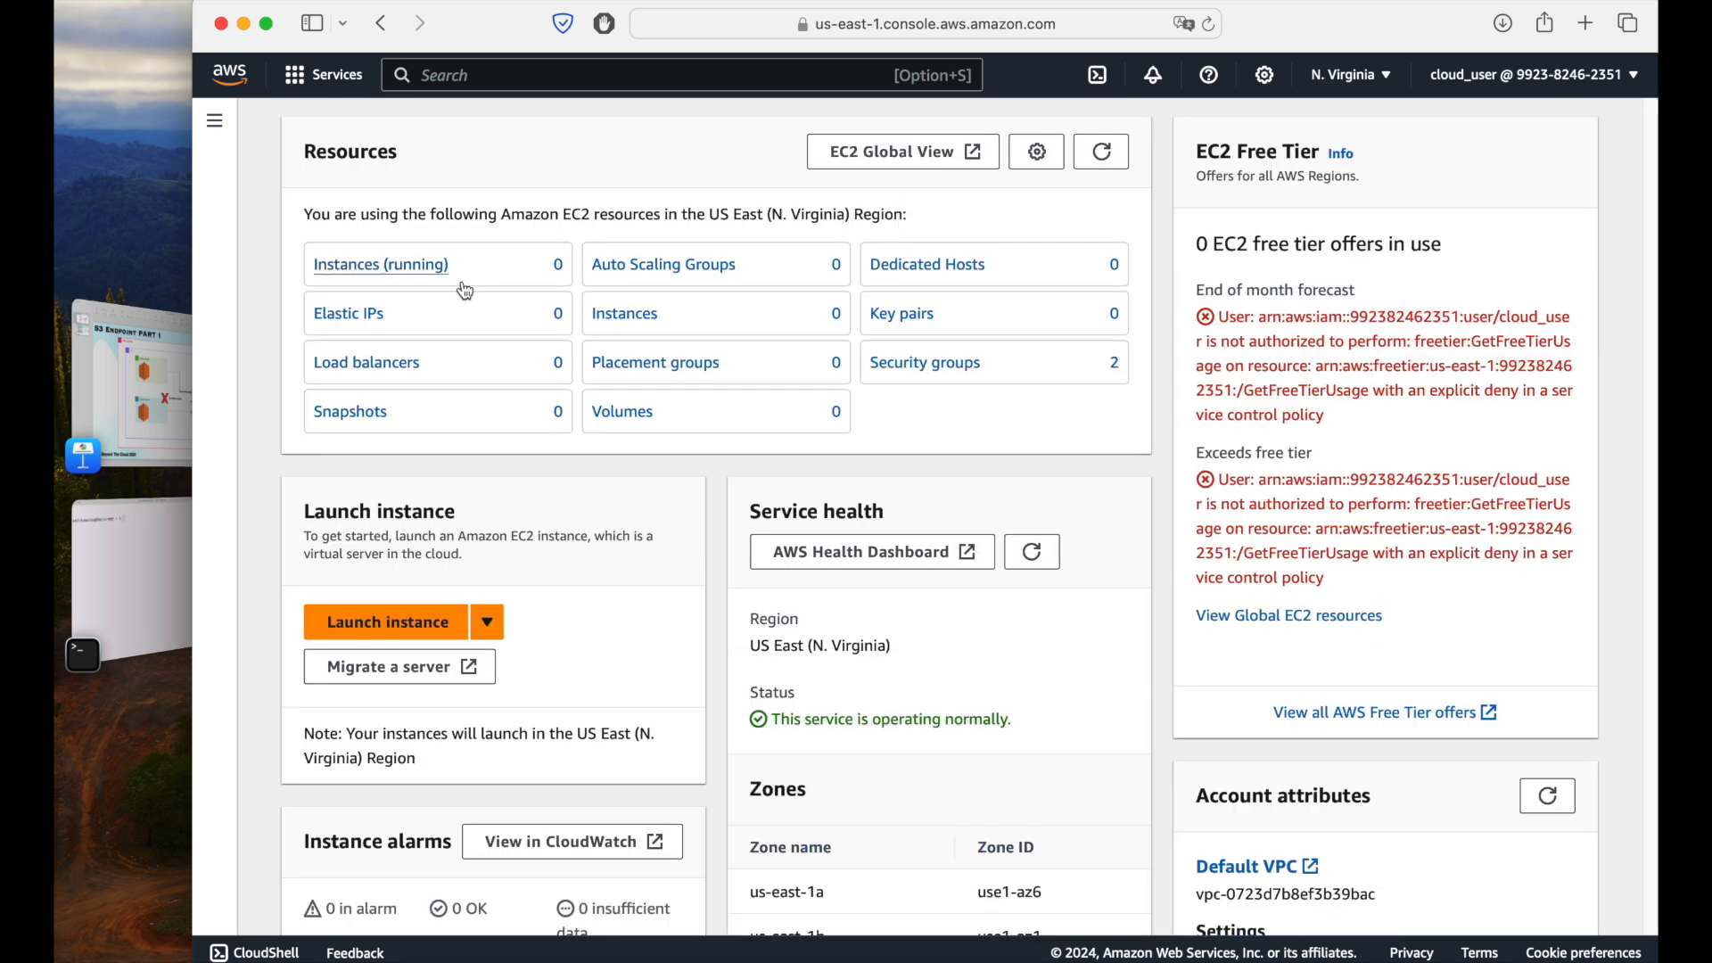
{"action": "left_click", "coordinate": [464, 256]}
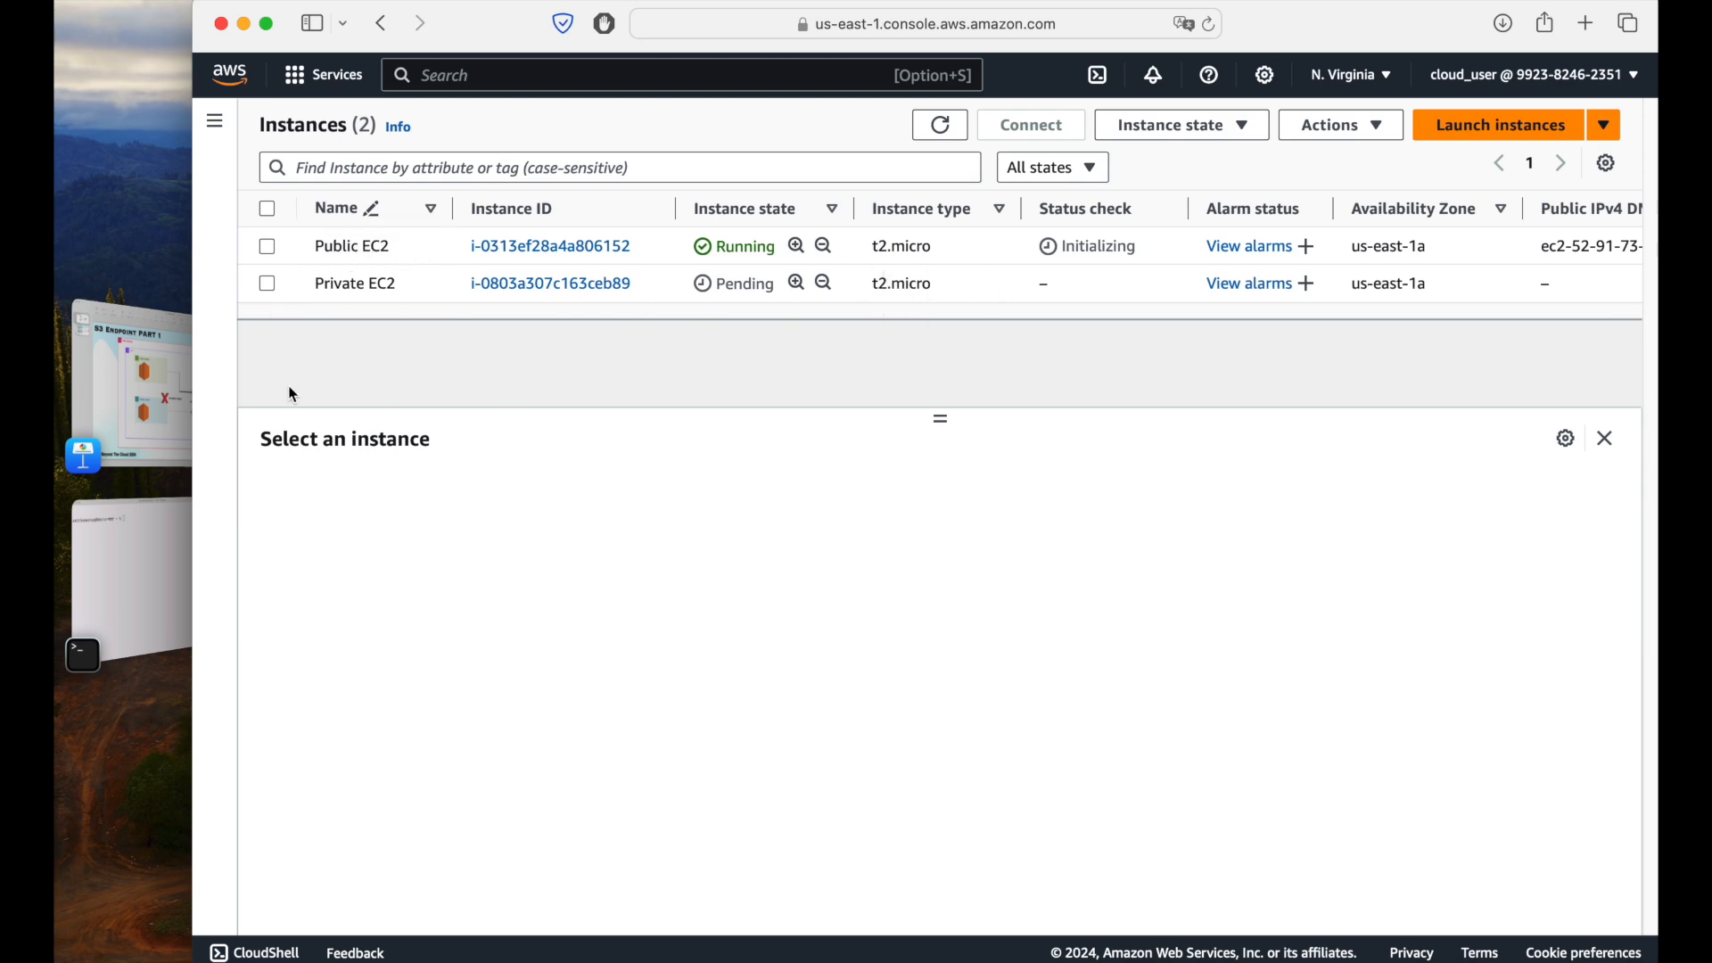
- Check the public and private subnet paths to S3 in the Keynote diagram, refreshing the EC2 instances list in between
{"action": "left_click", "coordinate": [133, 383]}
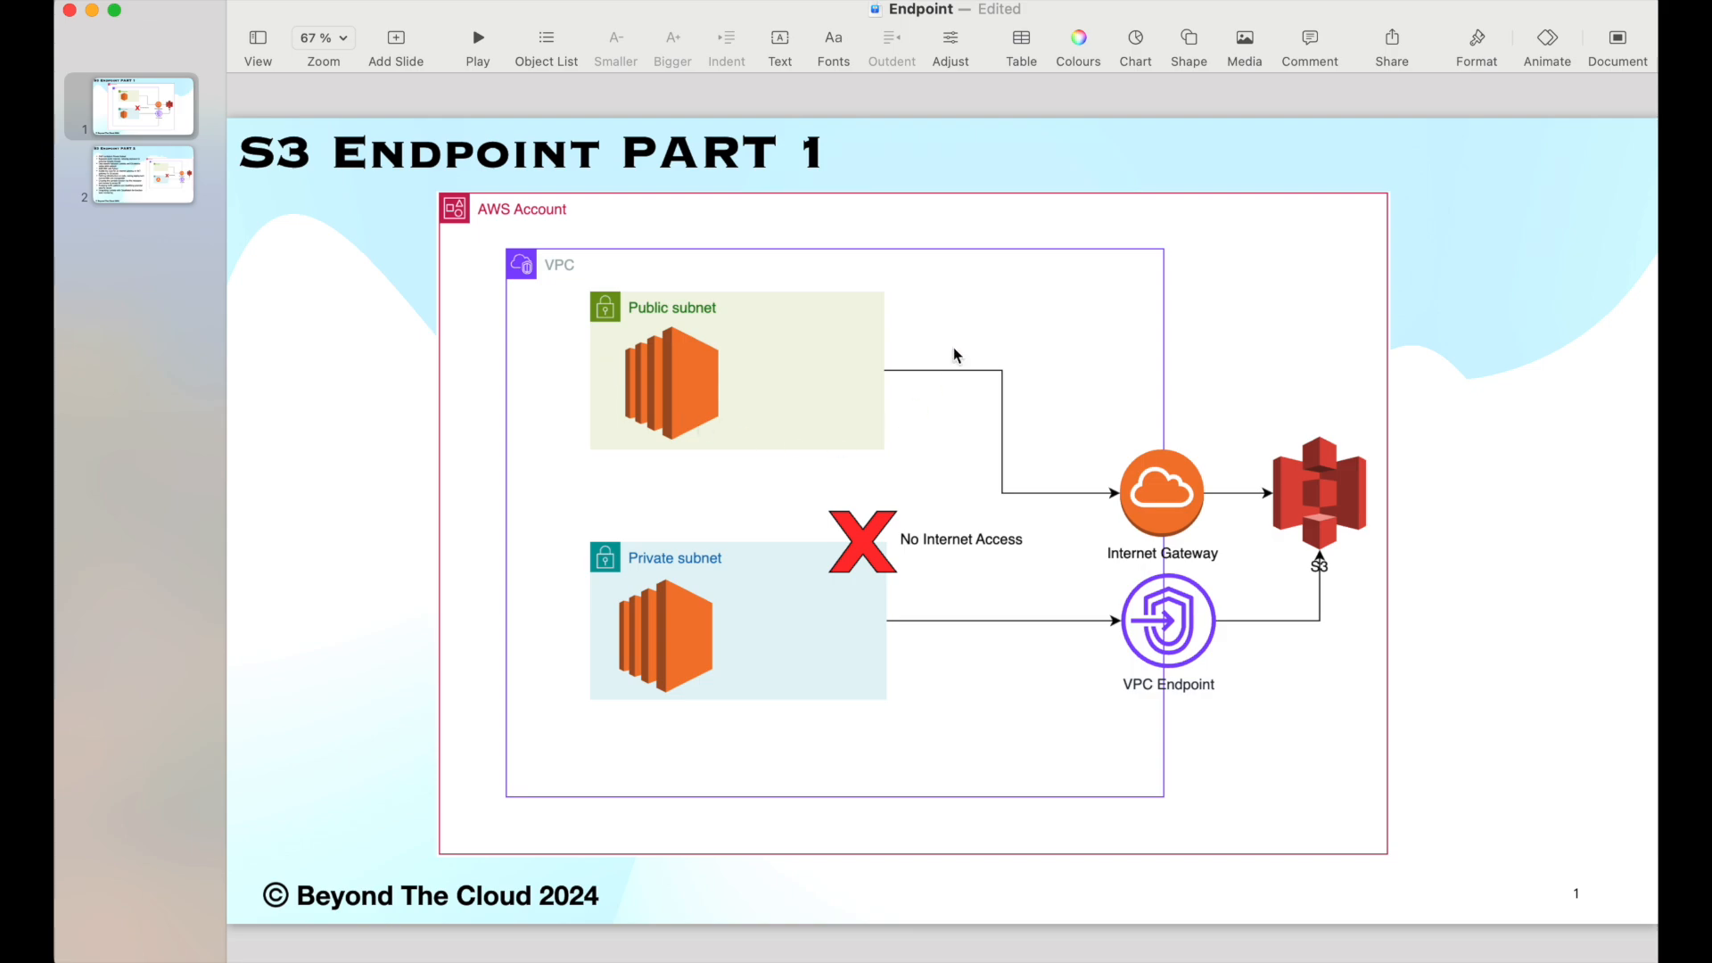
{"action": "key", "text": "super+Tab"}
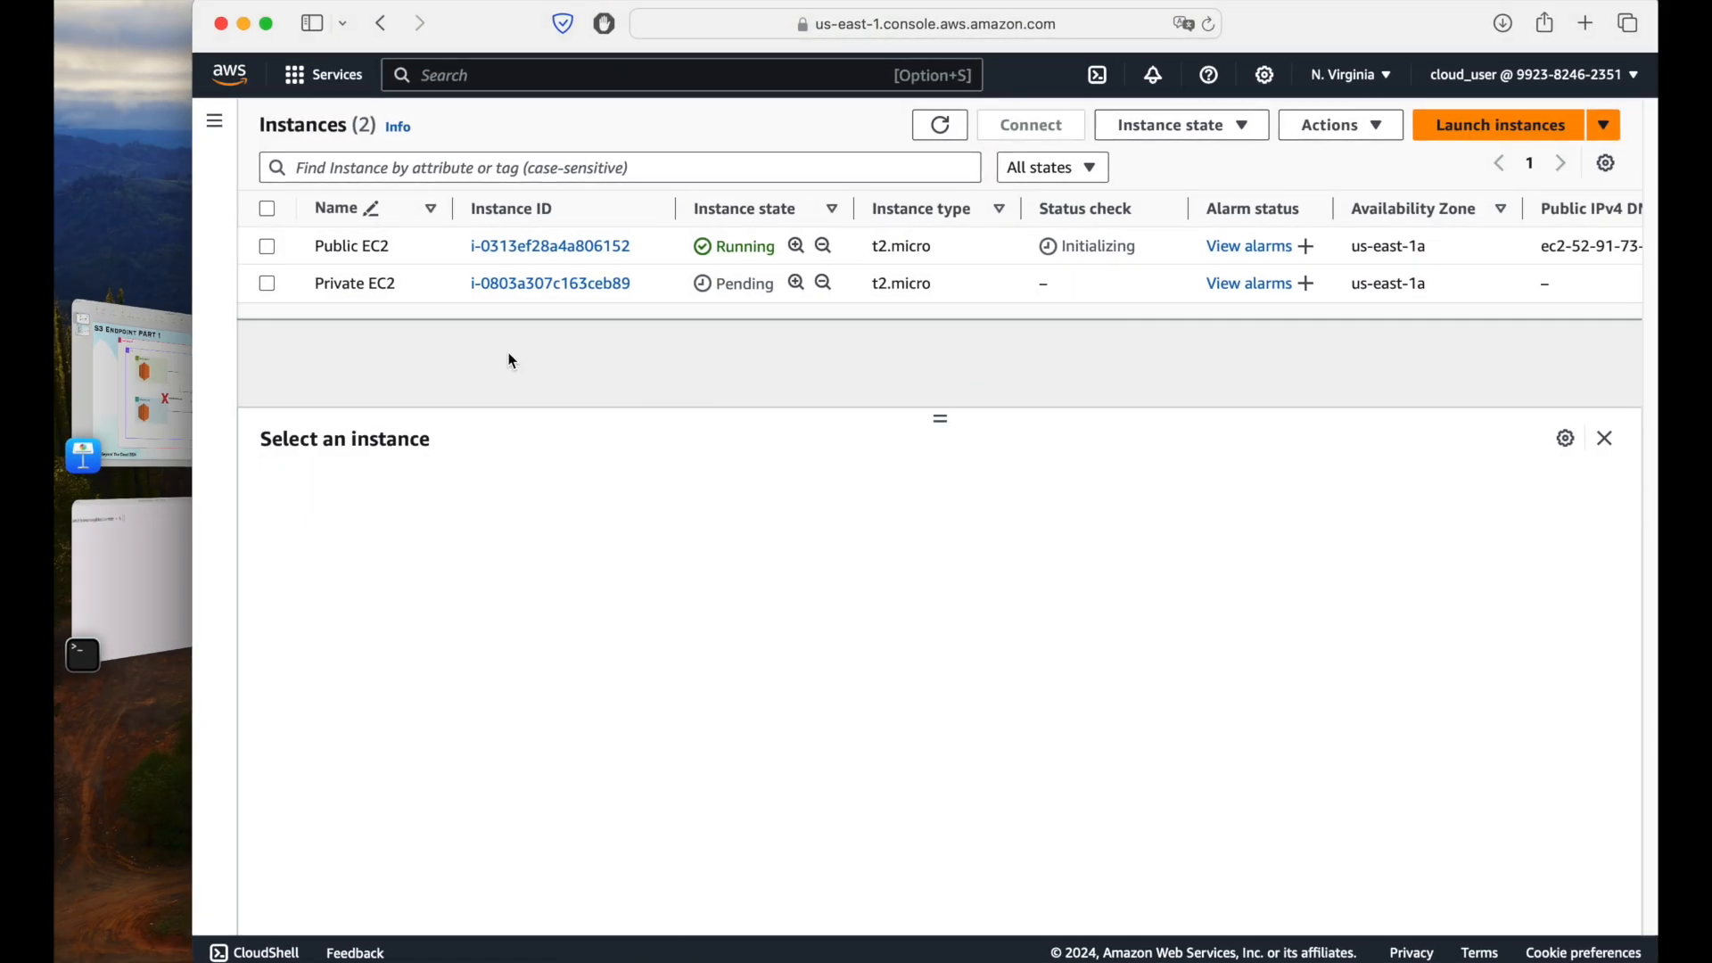
{"action": "left_click", "coordinate": [922, 134]}
{"action": "left_click", "coordinate": [134, 385]}
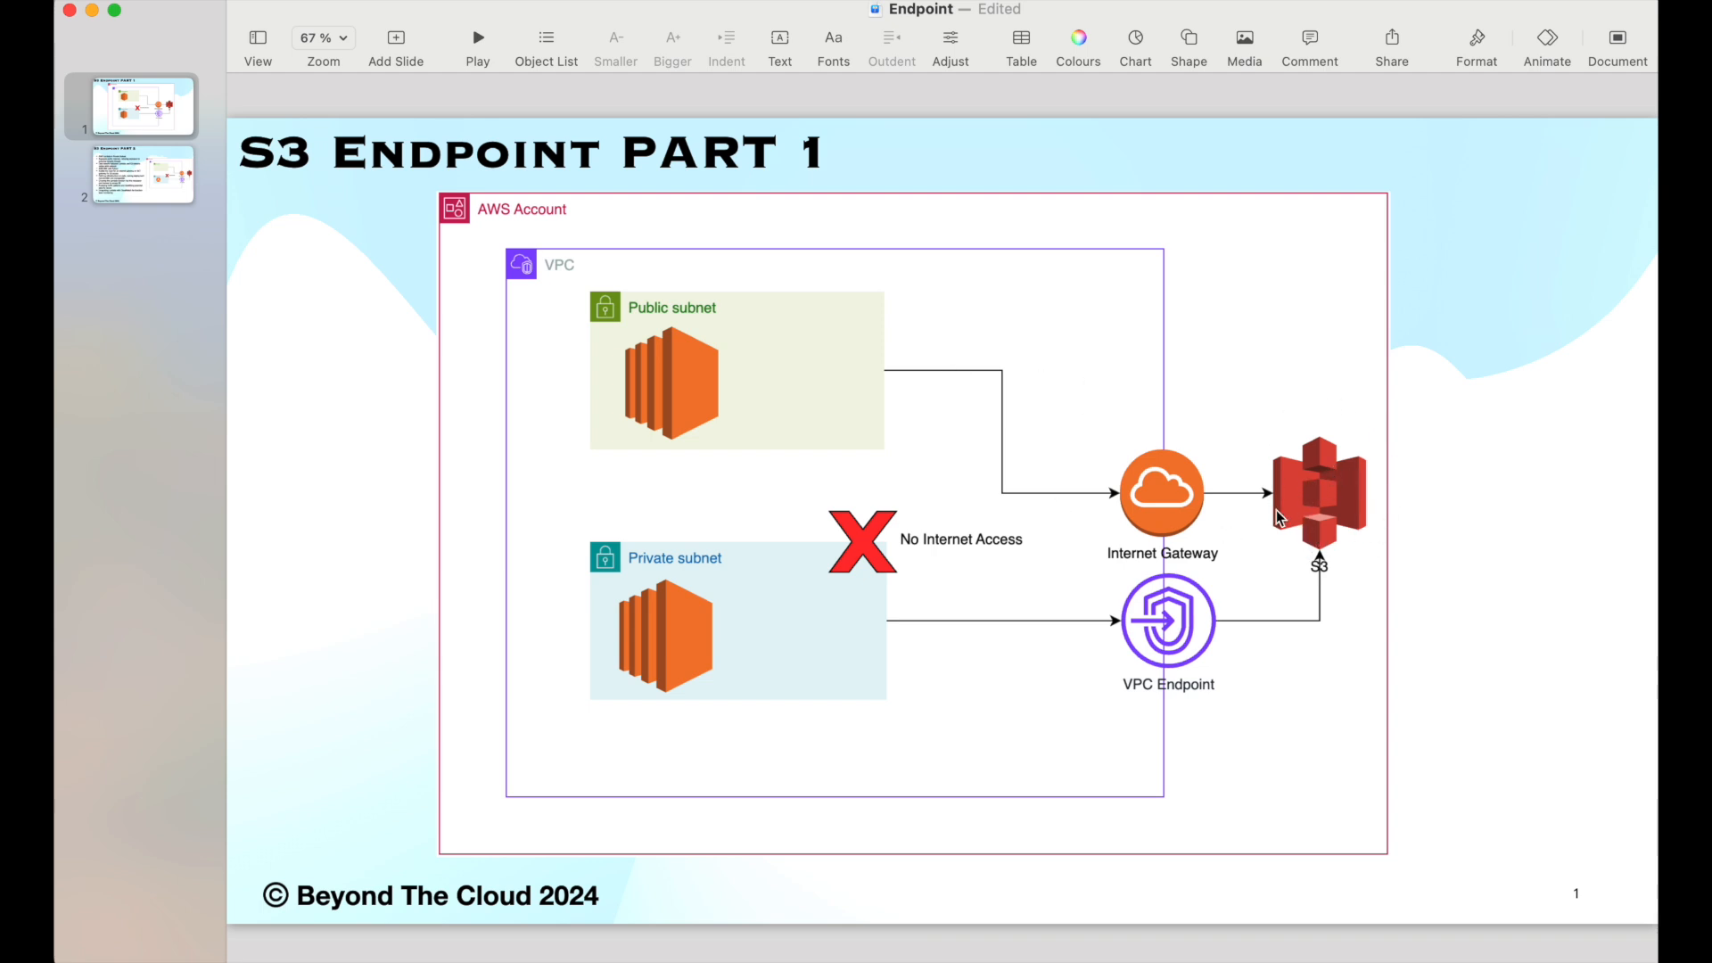
{"action": "key", "text": "super+Tab"}
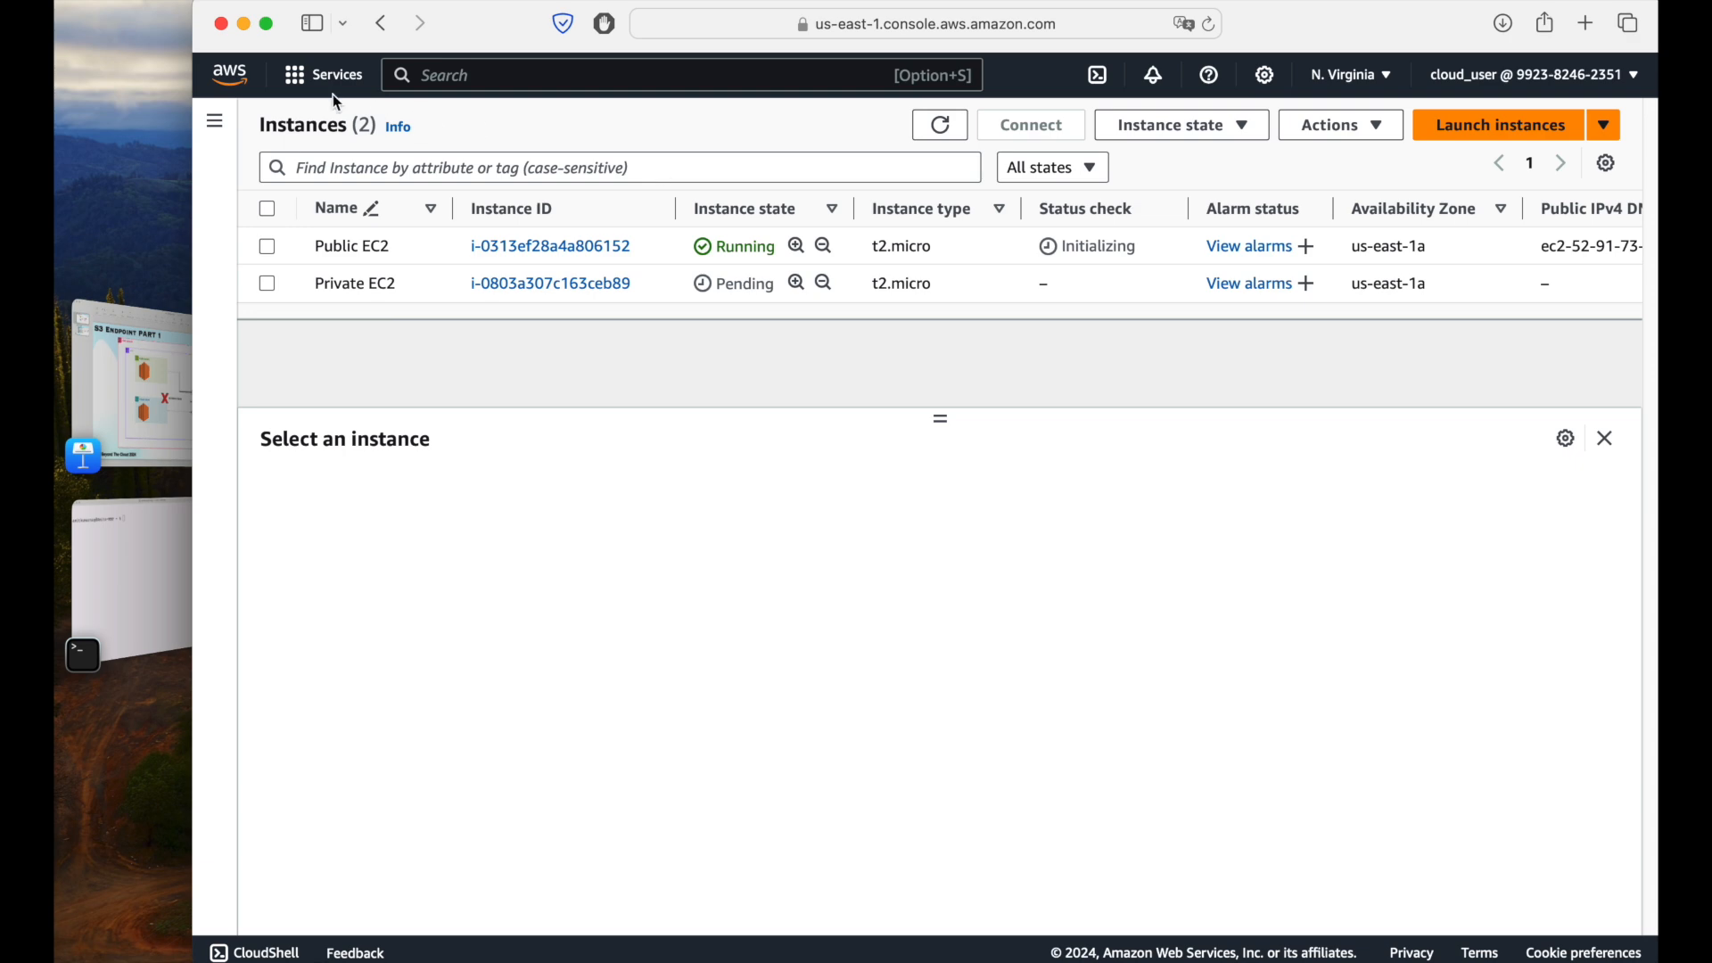
- Start creating a general purpose S3 bucket named s3endpointbucket95486
{"action": "left_click", "coordinate": [326, 74]}
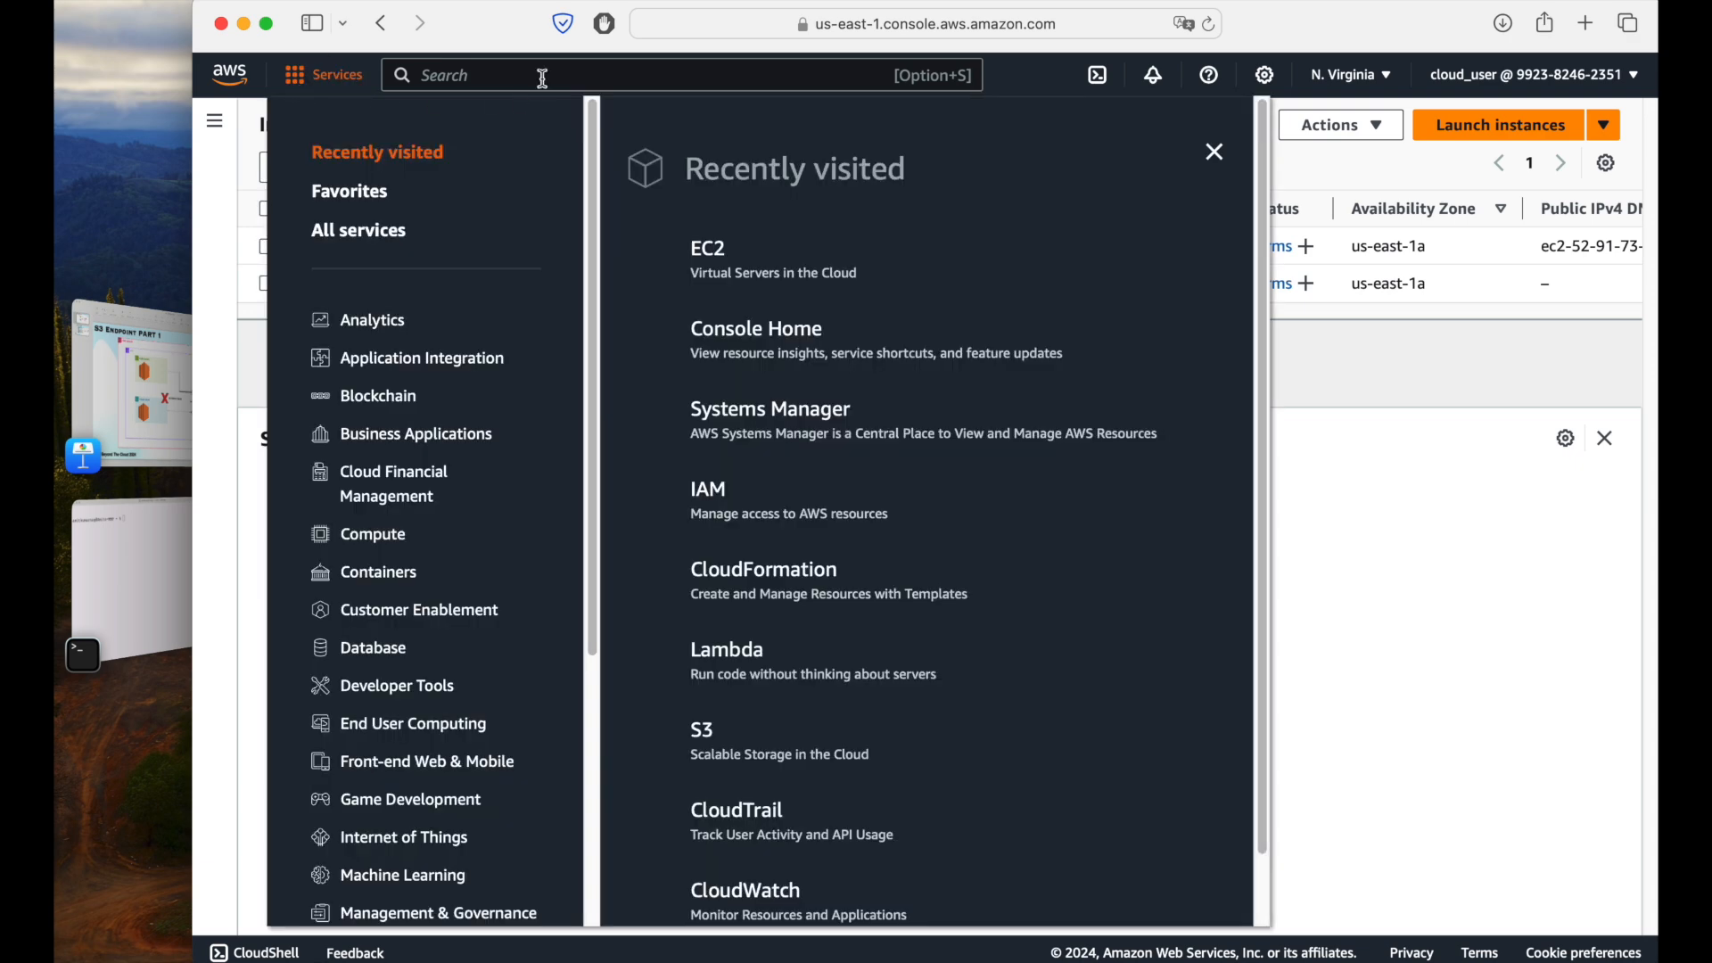
{"action": "left_click", "coordinate": [697, 747]}
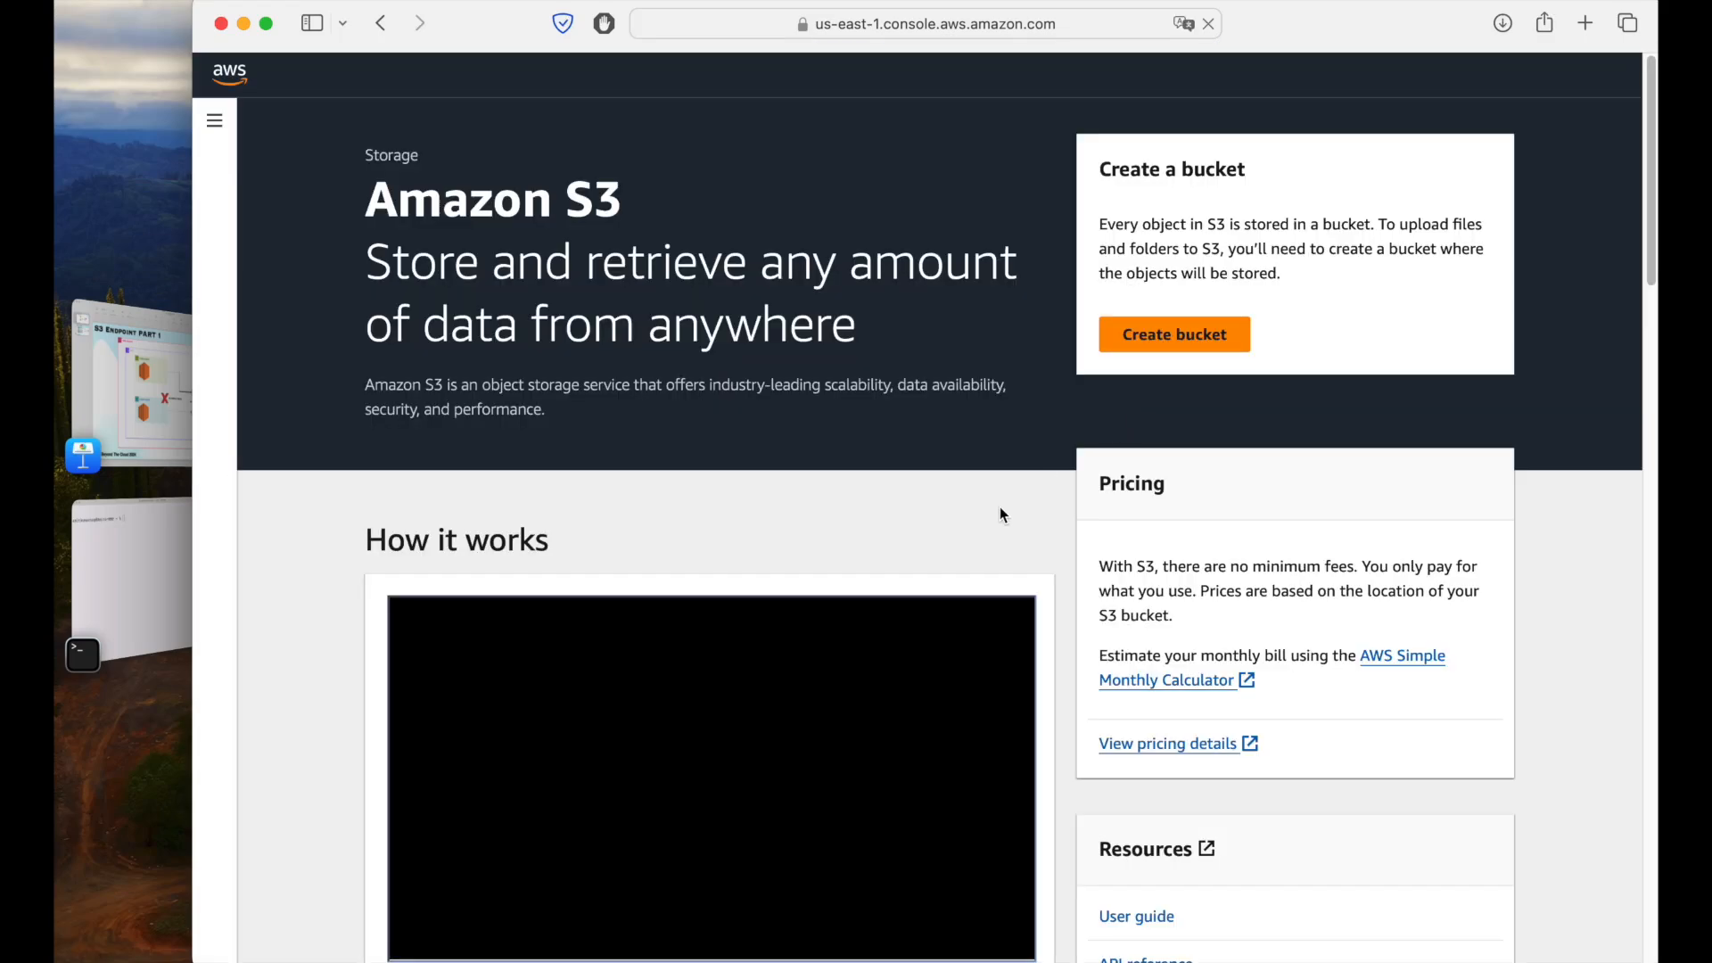
{"action": "left_click", "coordinate": [1126, 348]}
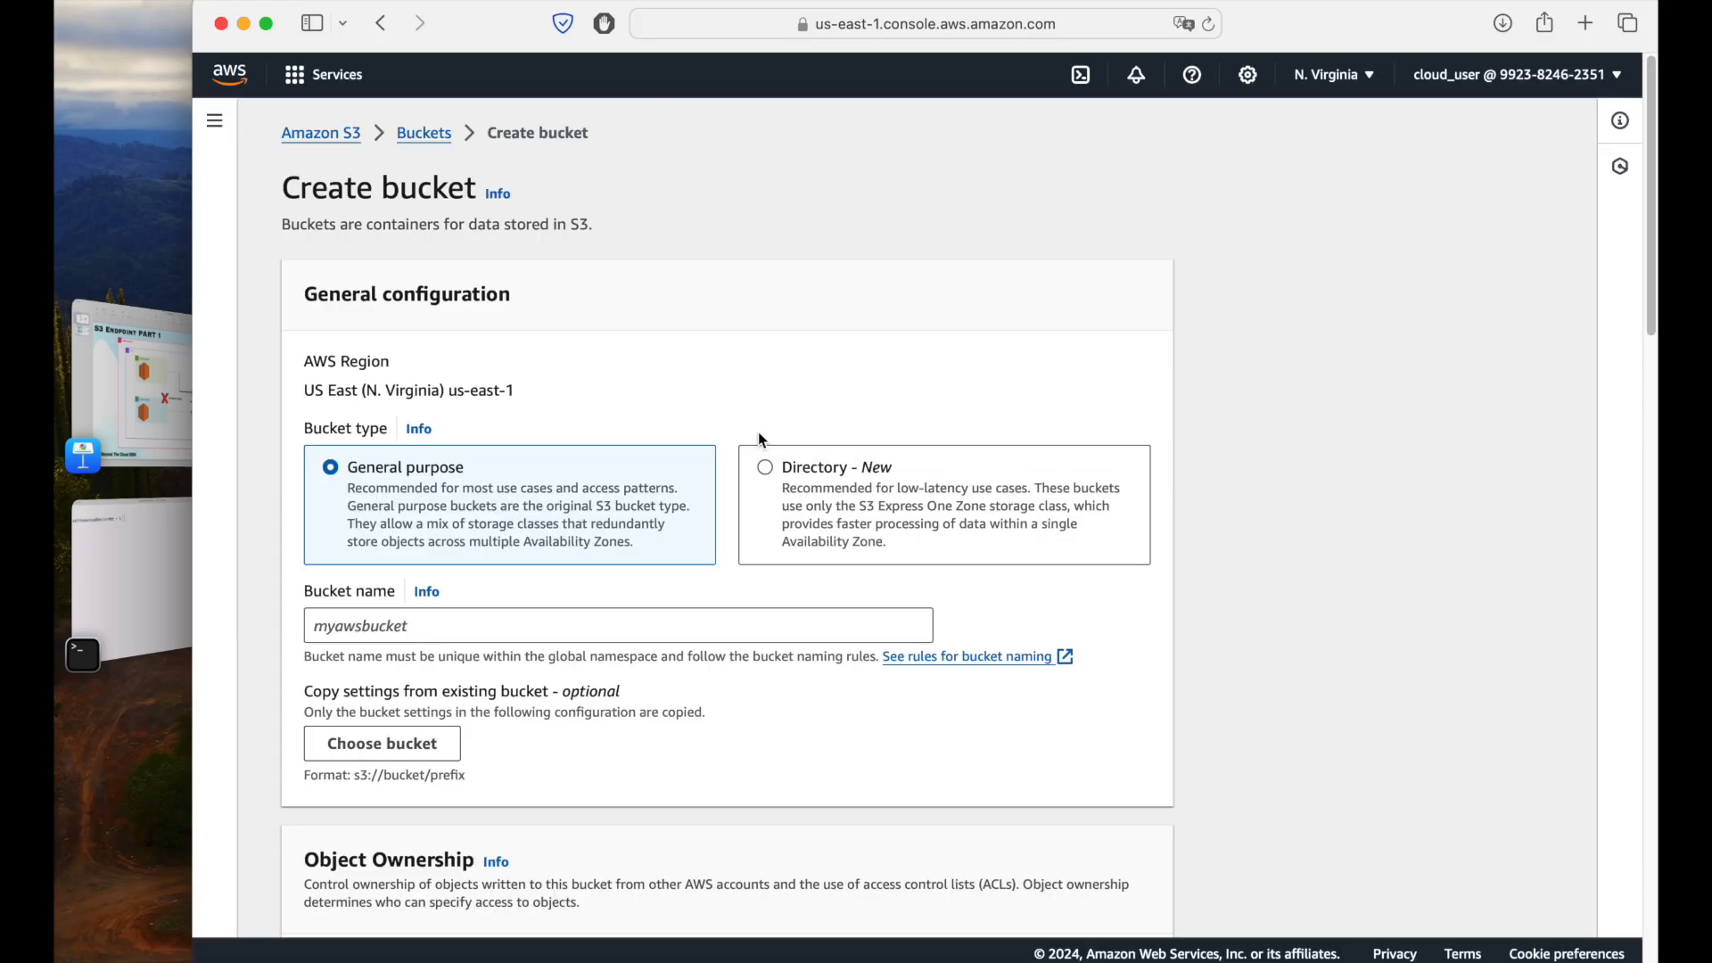
{"action": "scroll", "coordinate": [838, 430], "scroll_direction": "down", "scroll_amount": 5}
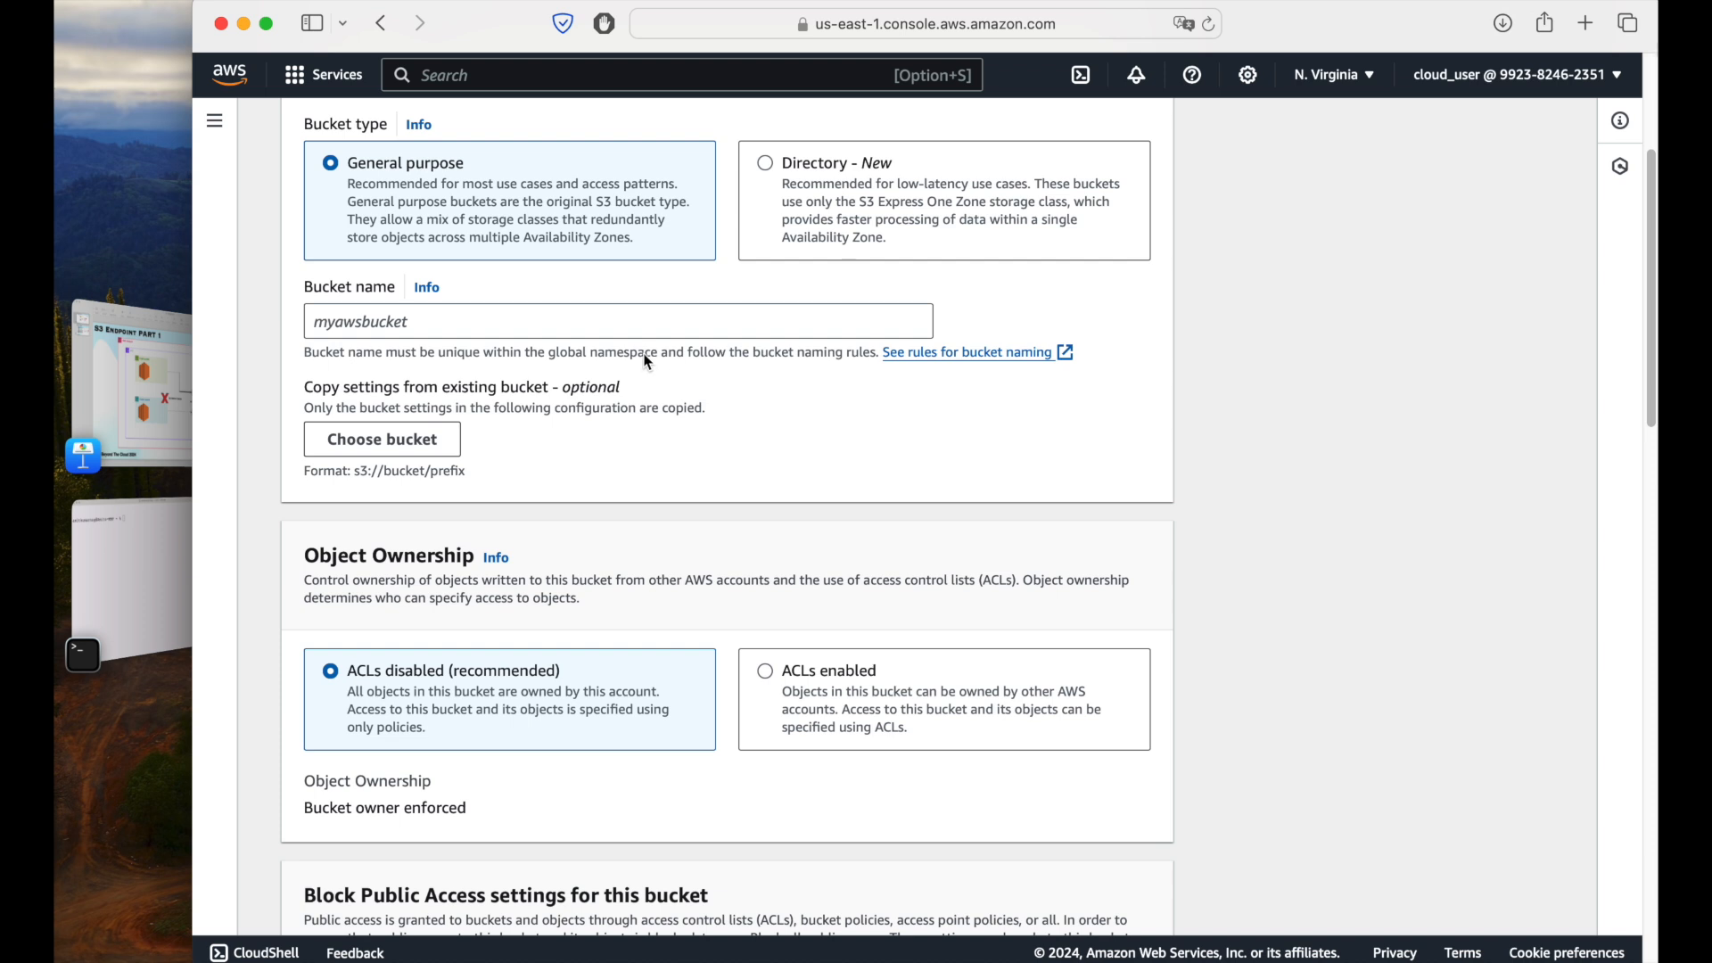
{"action": "left_click", "coordinate": [649, 335]}
{"action": "type", "text": "s3"}
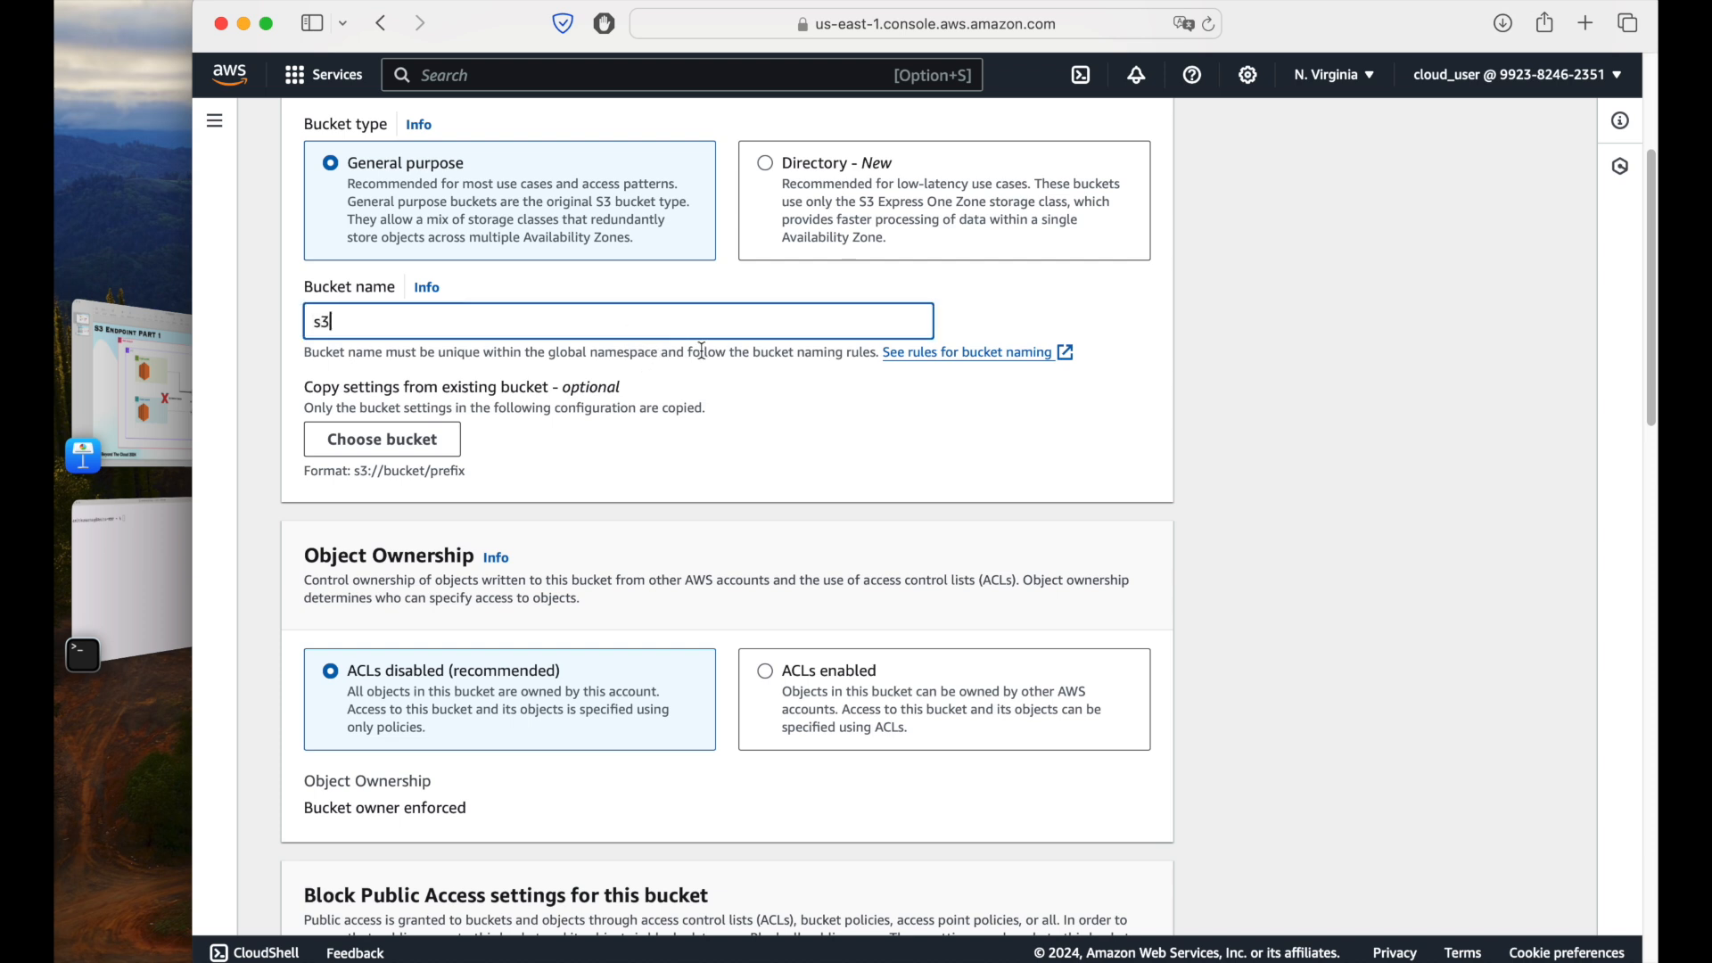
{"action": "type", "text": "endpointbucket5496"}
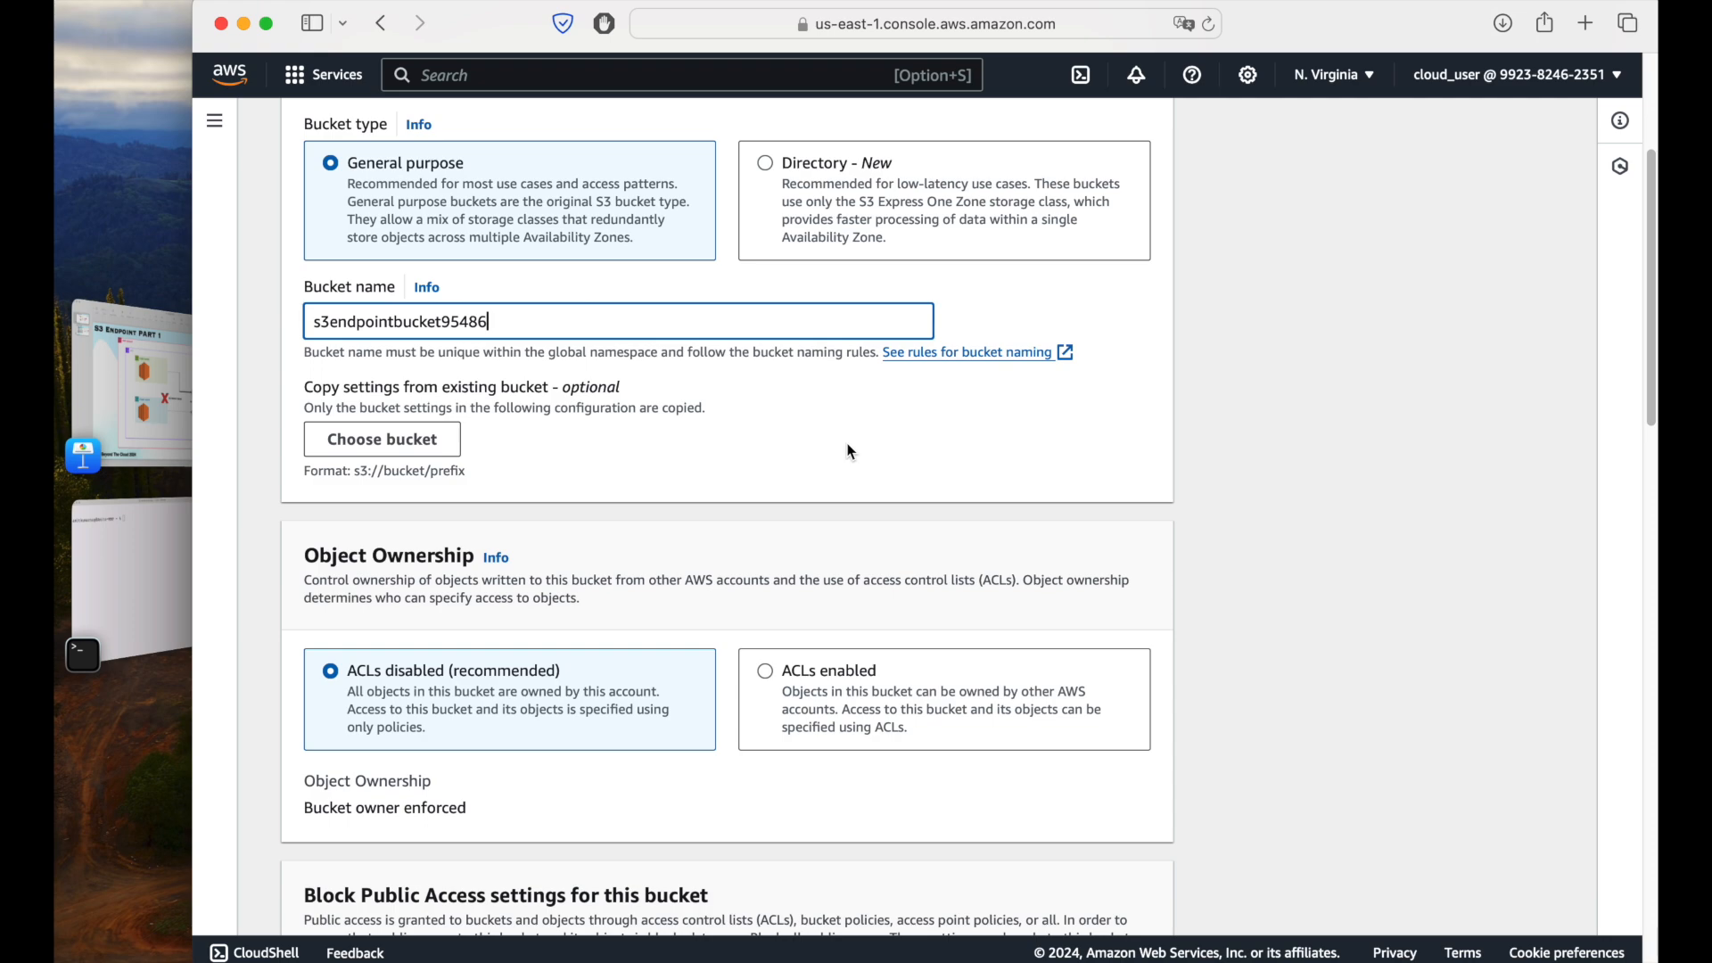
- Review the remaining bucket settings, keep all public access blocked, and create the bucket
{"action": "scroll", "coordinate": [850, 451], "scroll_direction": "down", "scroll_amount": 20}
{"action": "scroll", "coordinate": [850, 451], "scroll_direction": "up", "scroll_amount": 10}
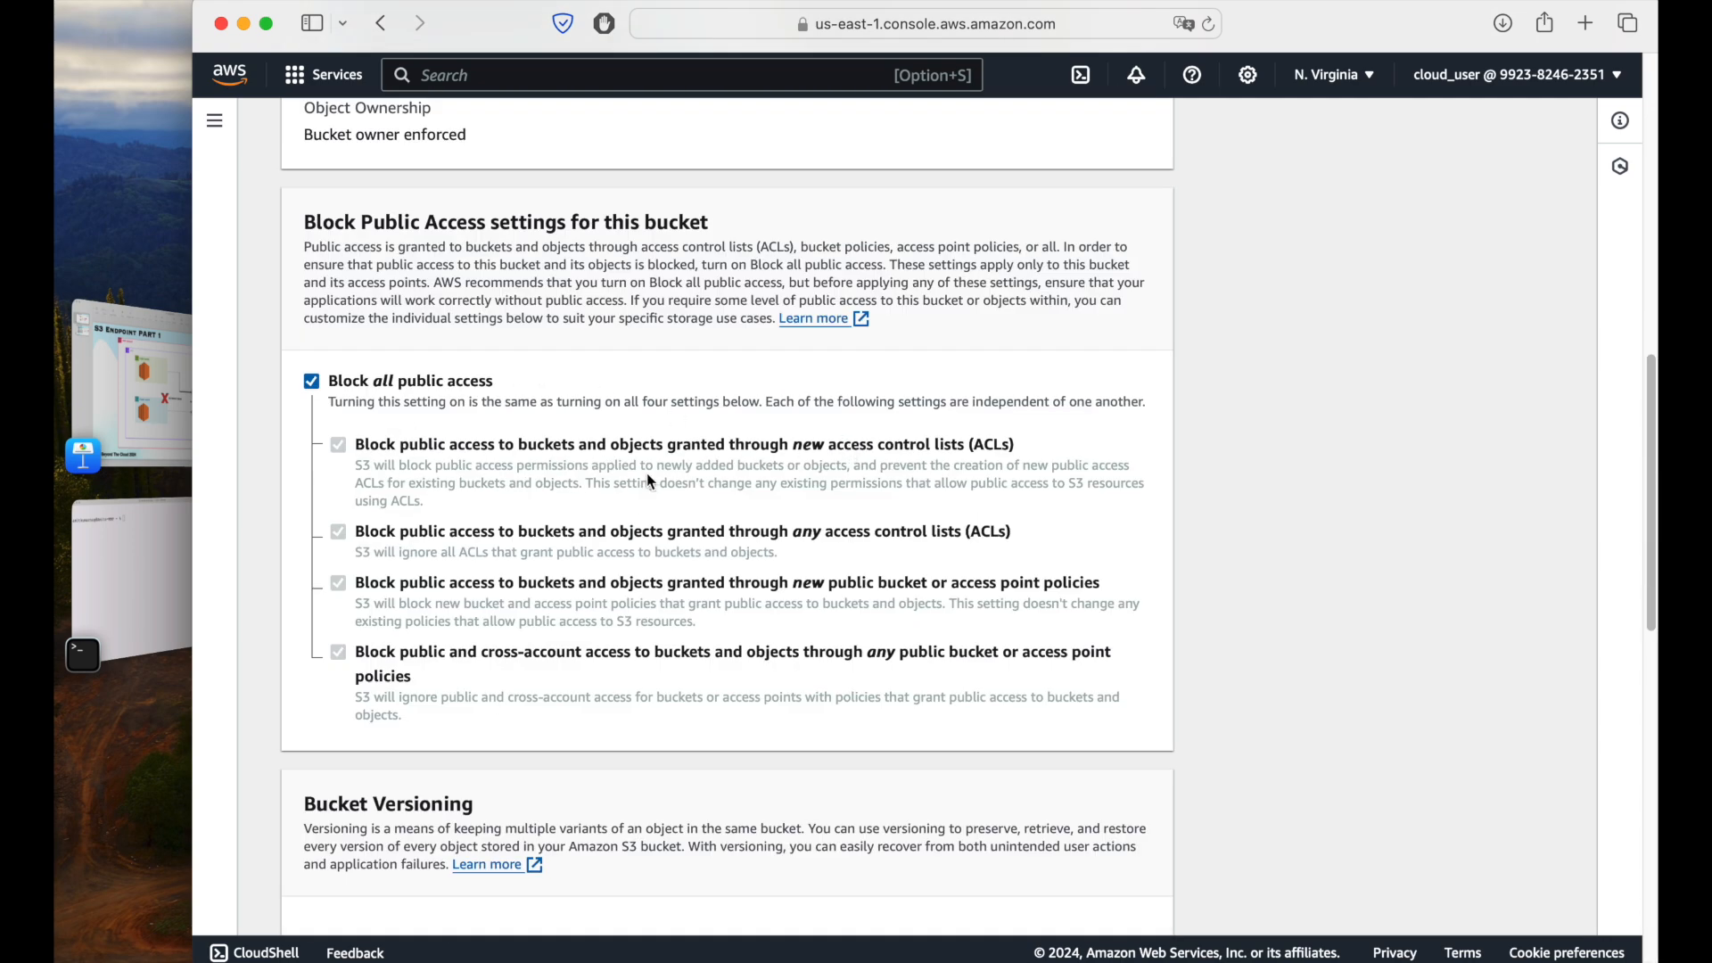
{"action": "scroll", "coordinate": [650, 481], "scroll_direction": "down", "scroll_amount": 10}
{"action": "left_click", "coordinate": [1114, 893]}
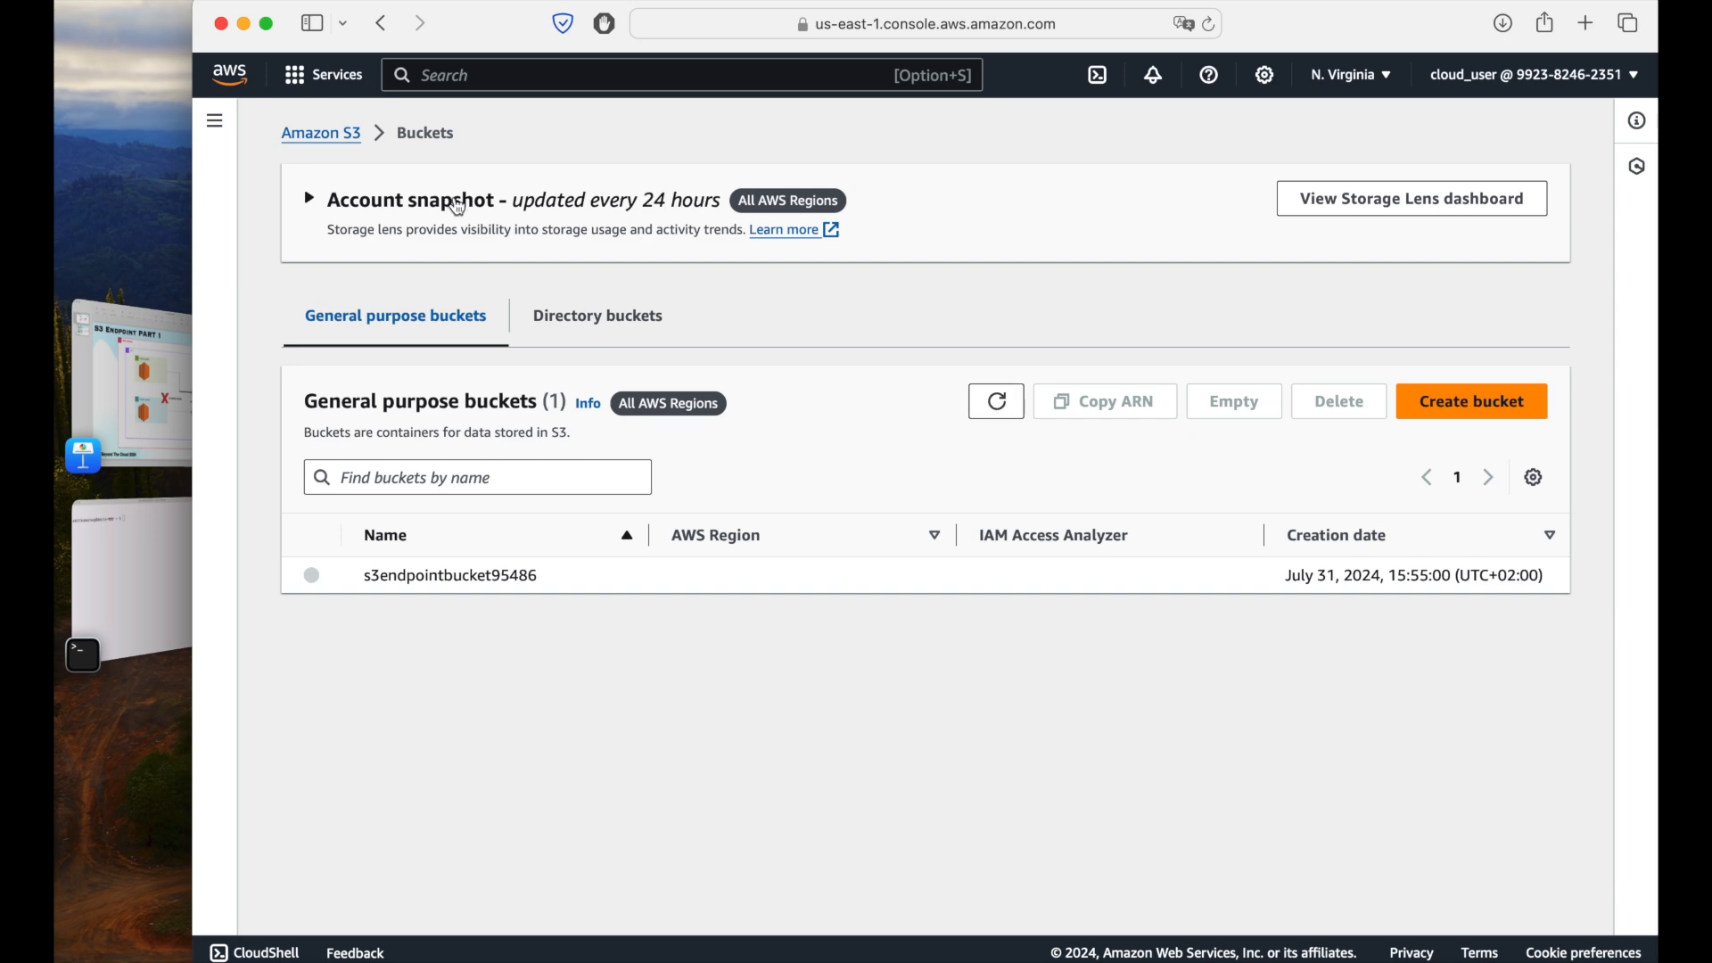
{"action": "left_click", "coordinate": [215, 121]}
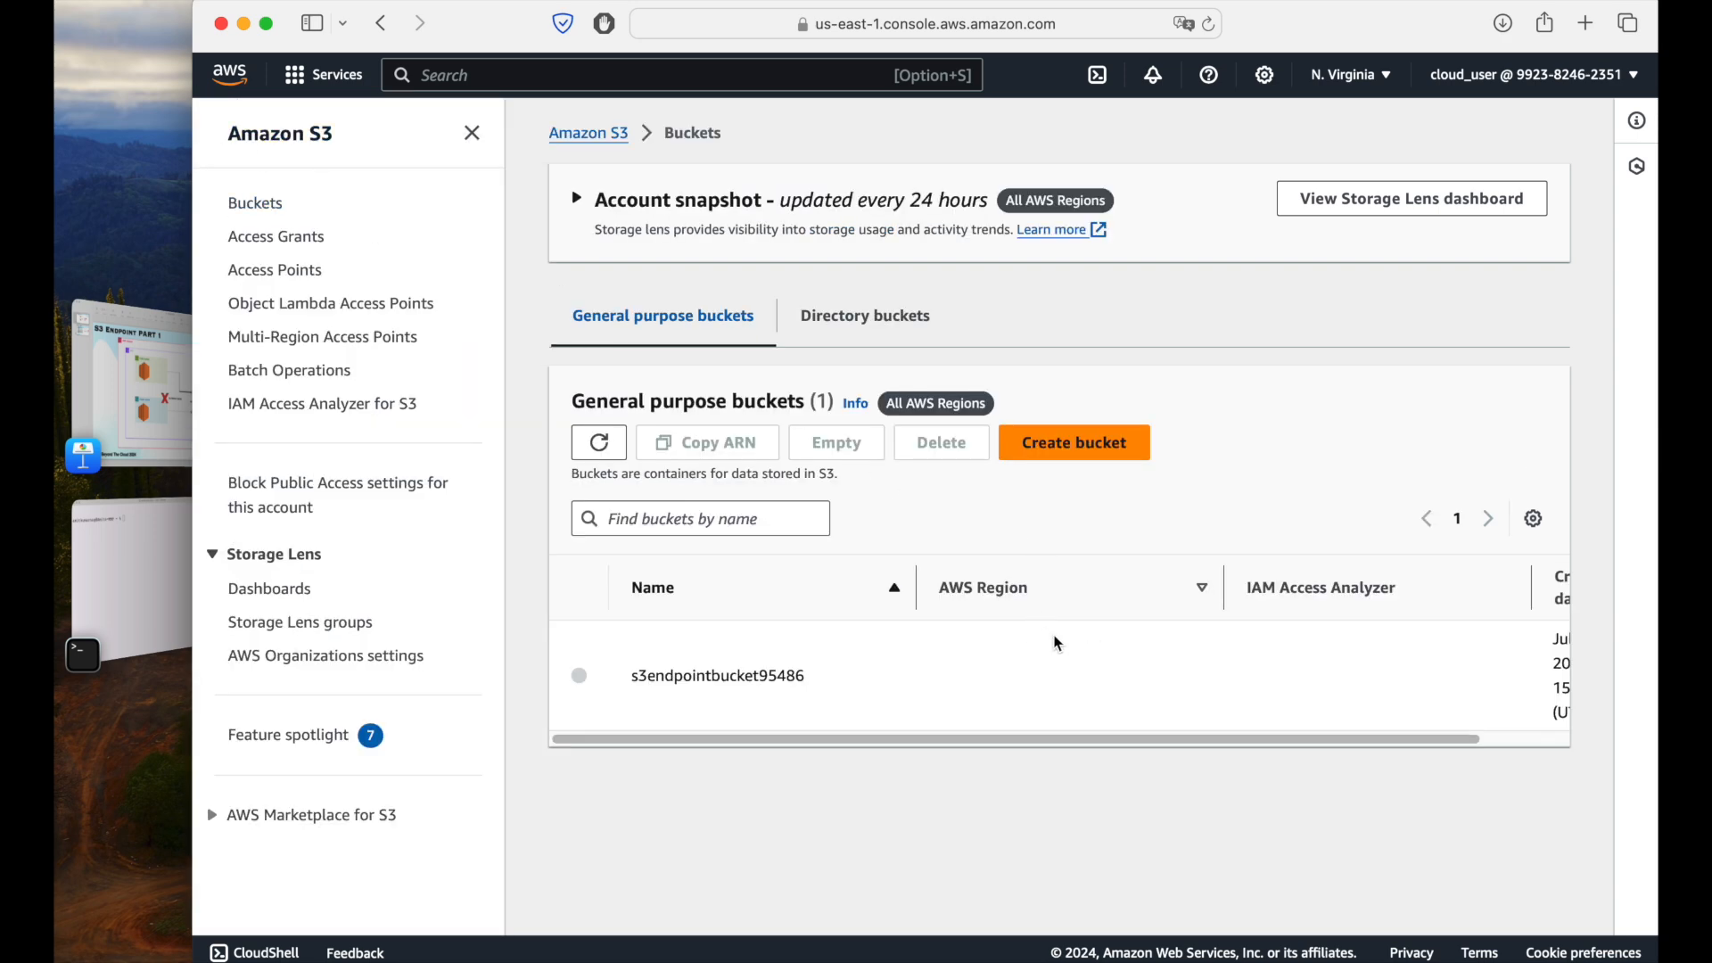
{"action": "left_click", "coordinate": [475, 135]}
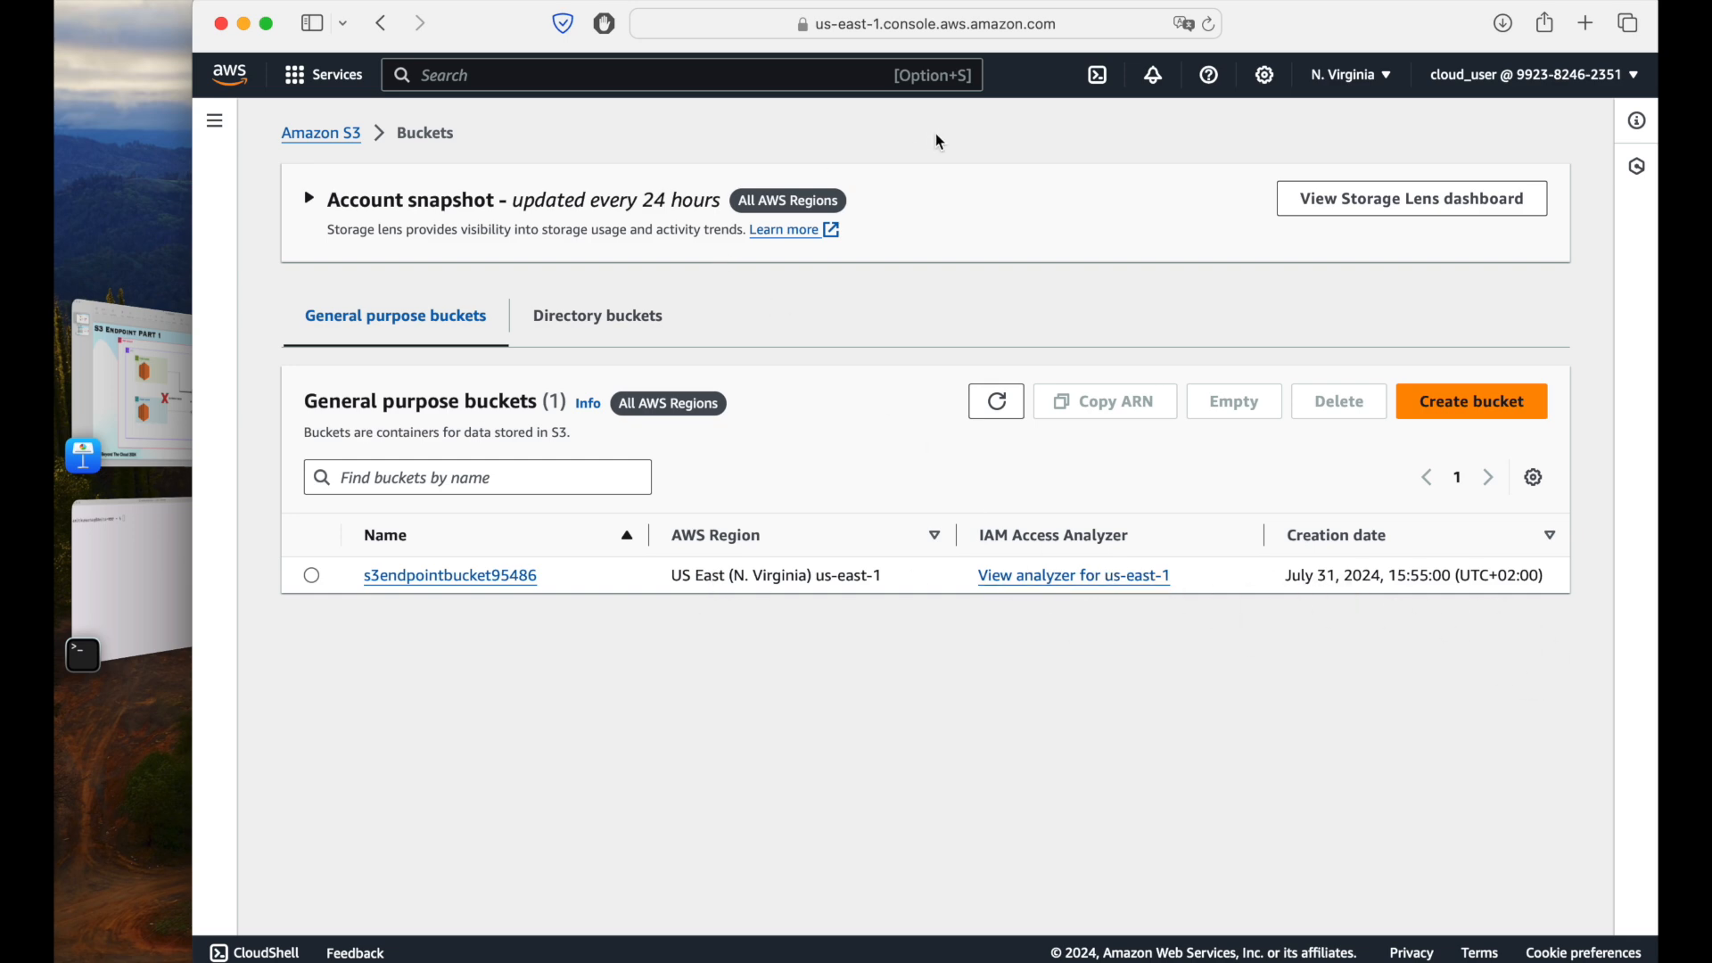
- Open the EC2 console in a second browser tab and show the instances list with the side navigation collapsed
{"action": "left_click", "coordinate": [326, 75]}
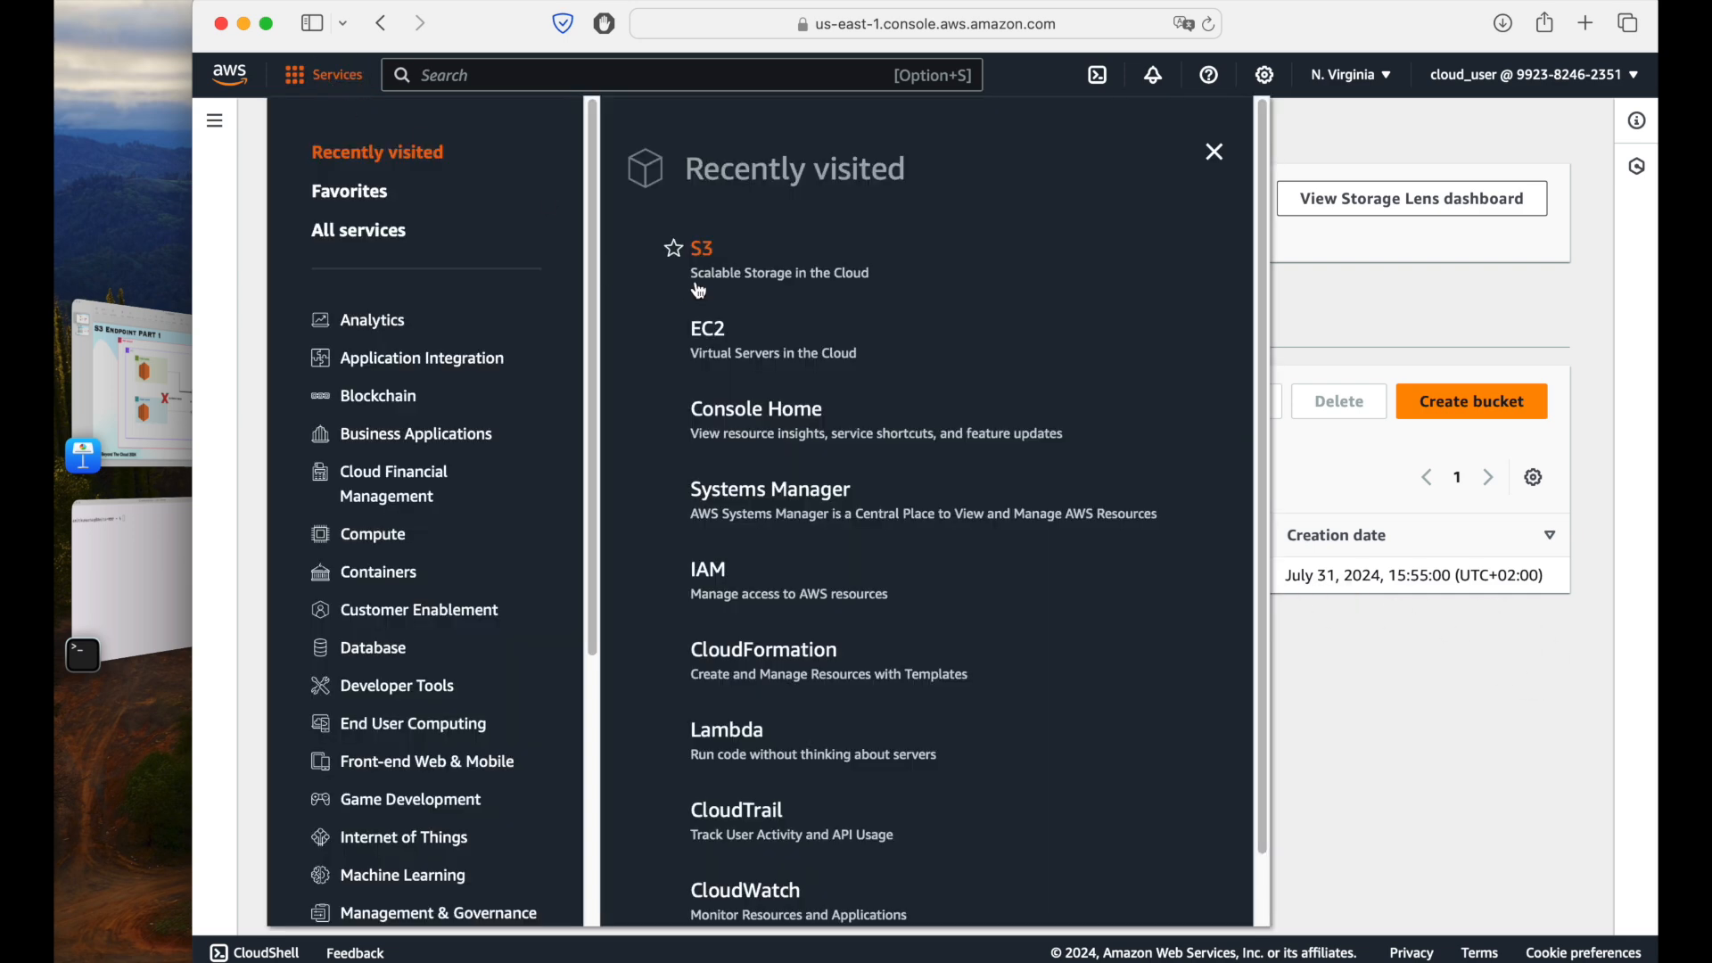
{"action": "left_click", "coordinate": [711, 330], "text": "super"}
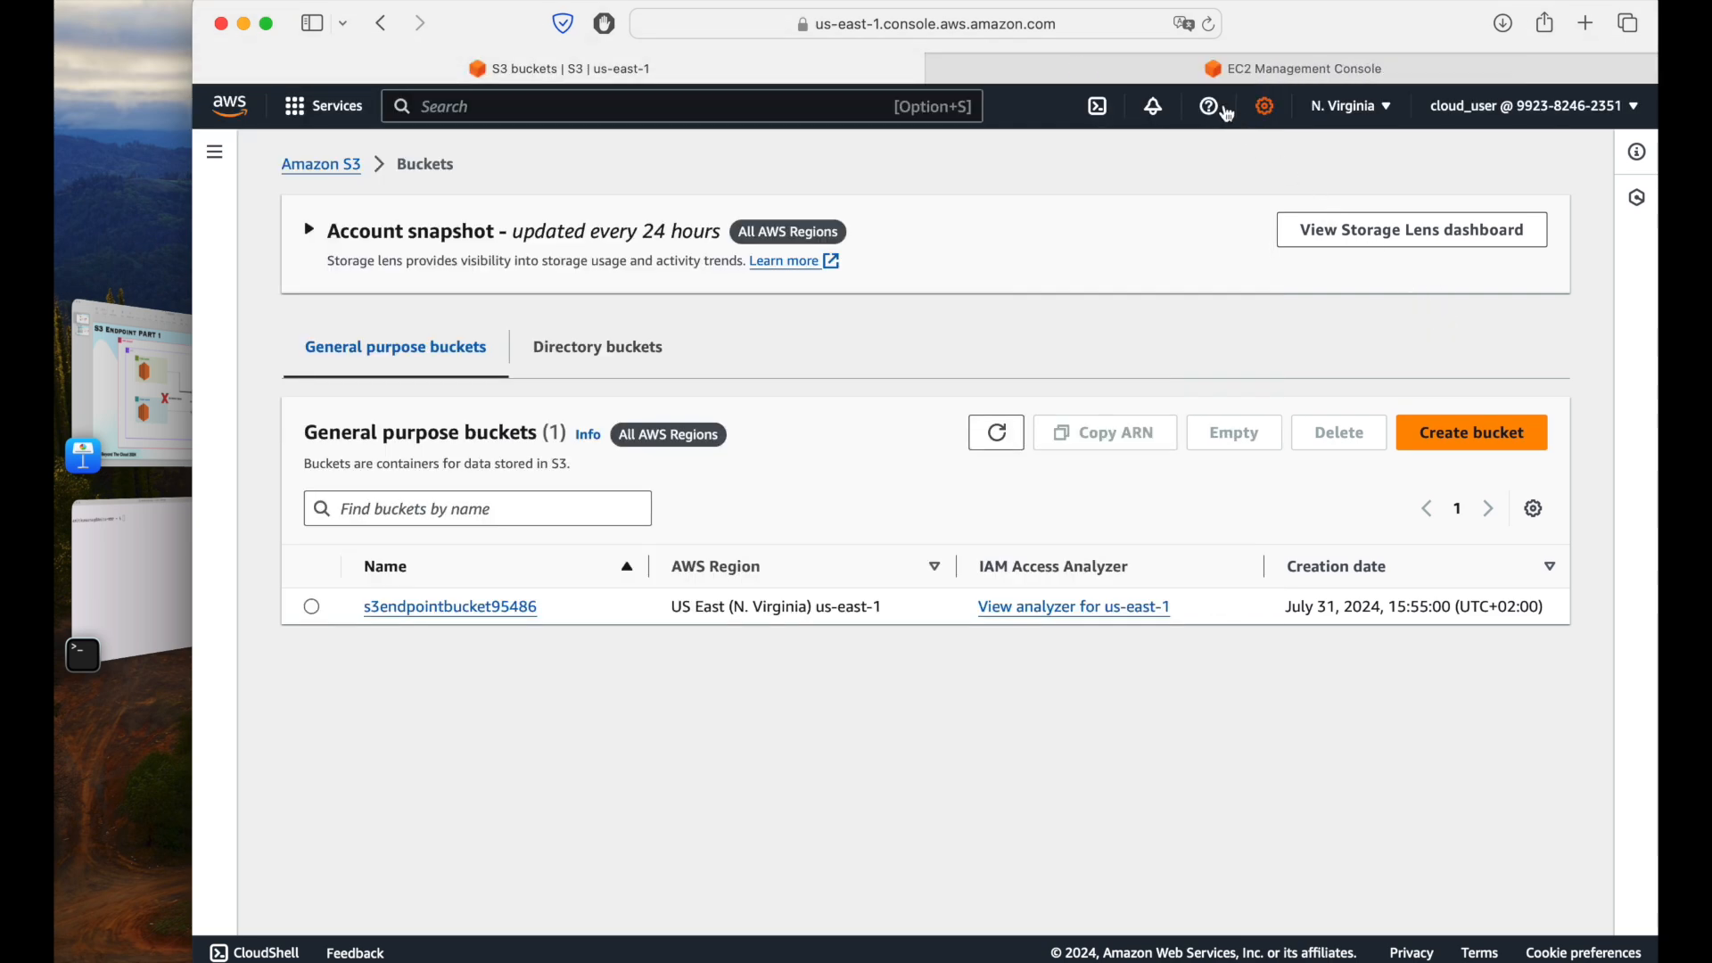
{"action": "left_click", "coordinate": [1209, 78]}
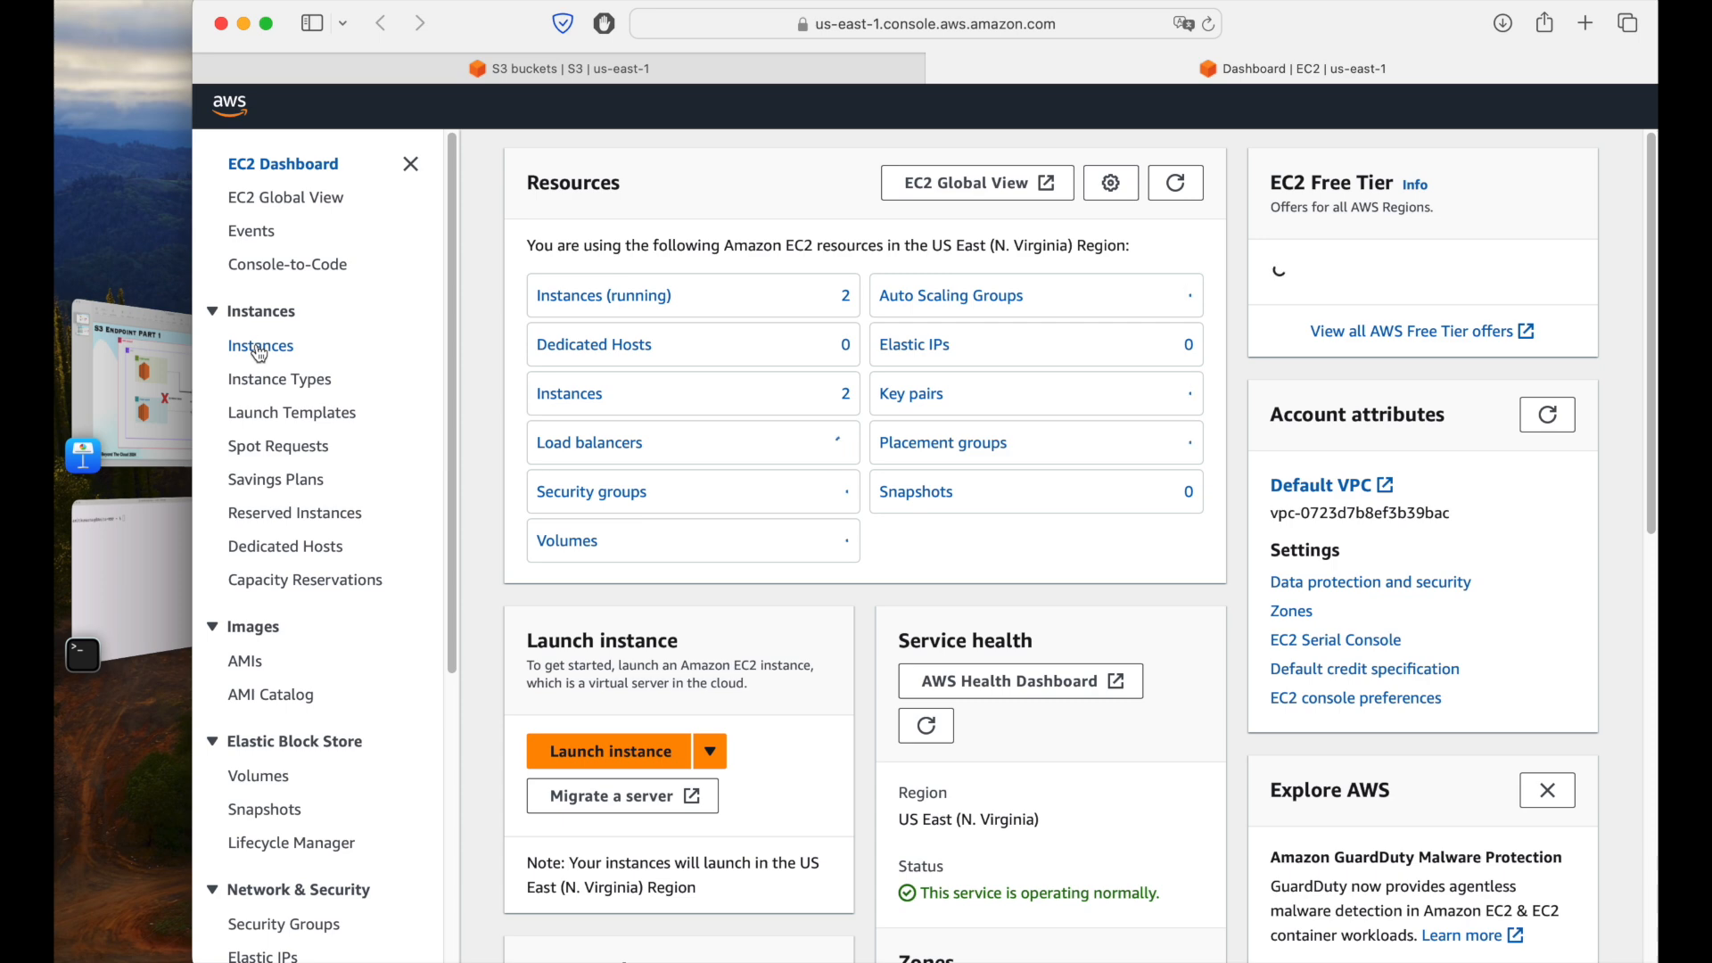
{"action": "left_click", "coordinate": [729, 394]}
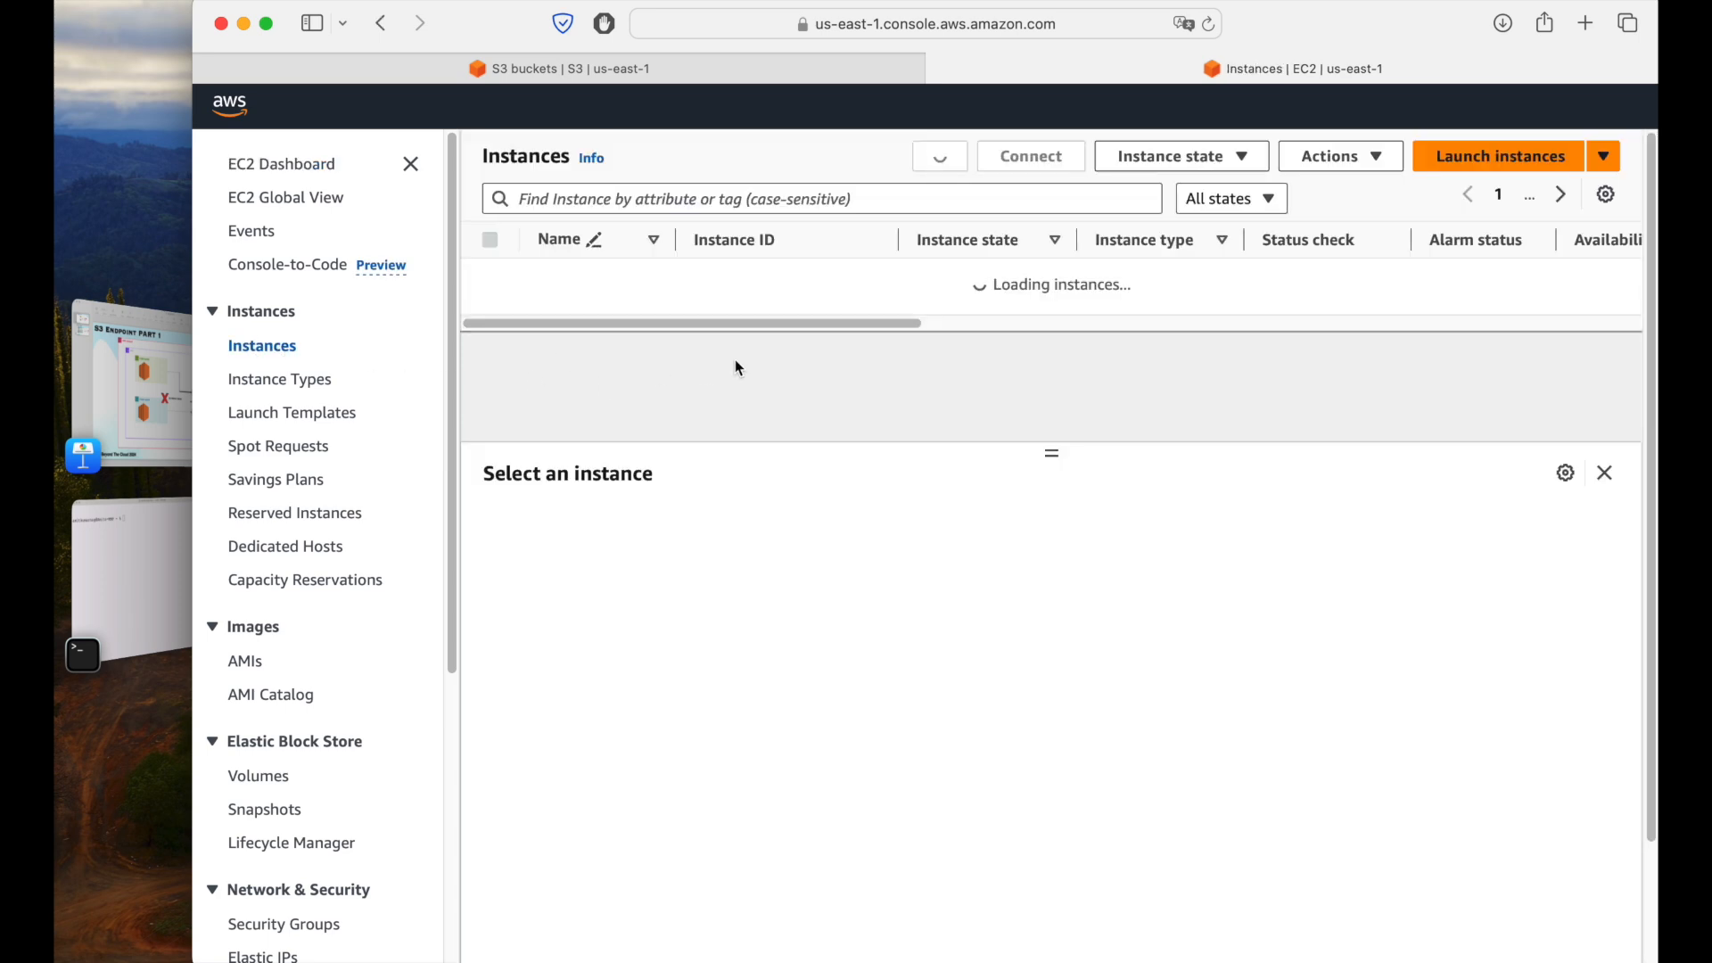
{"action": "left_click", "coordinate": [411, 165]}
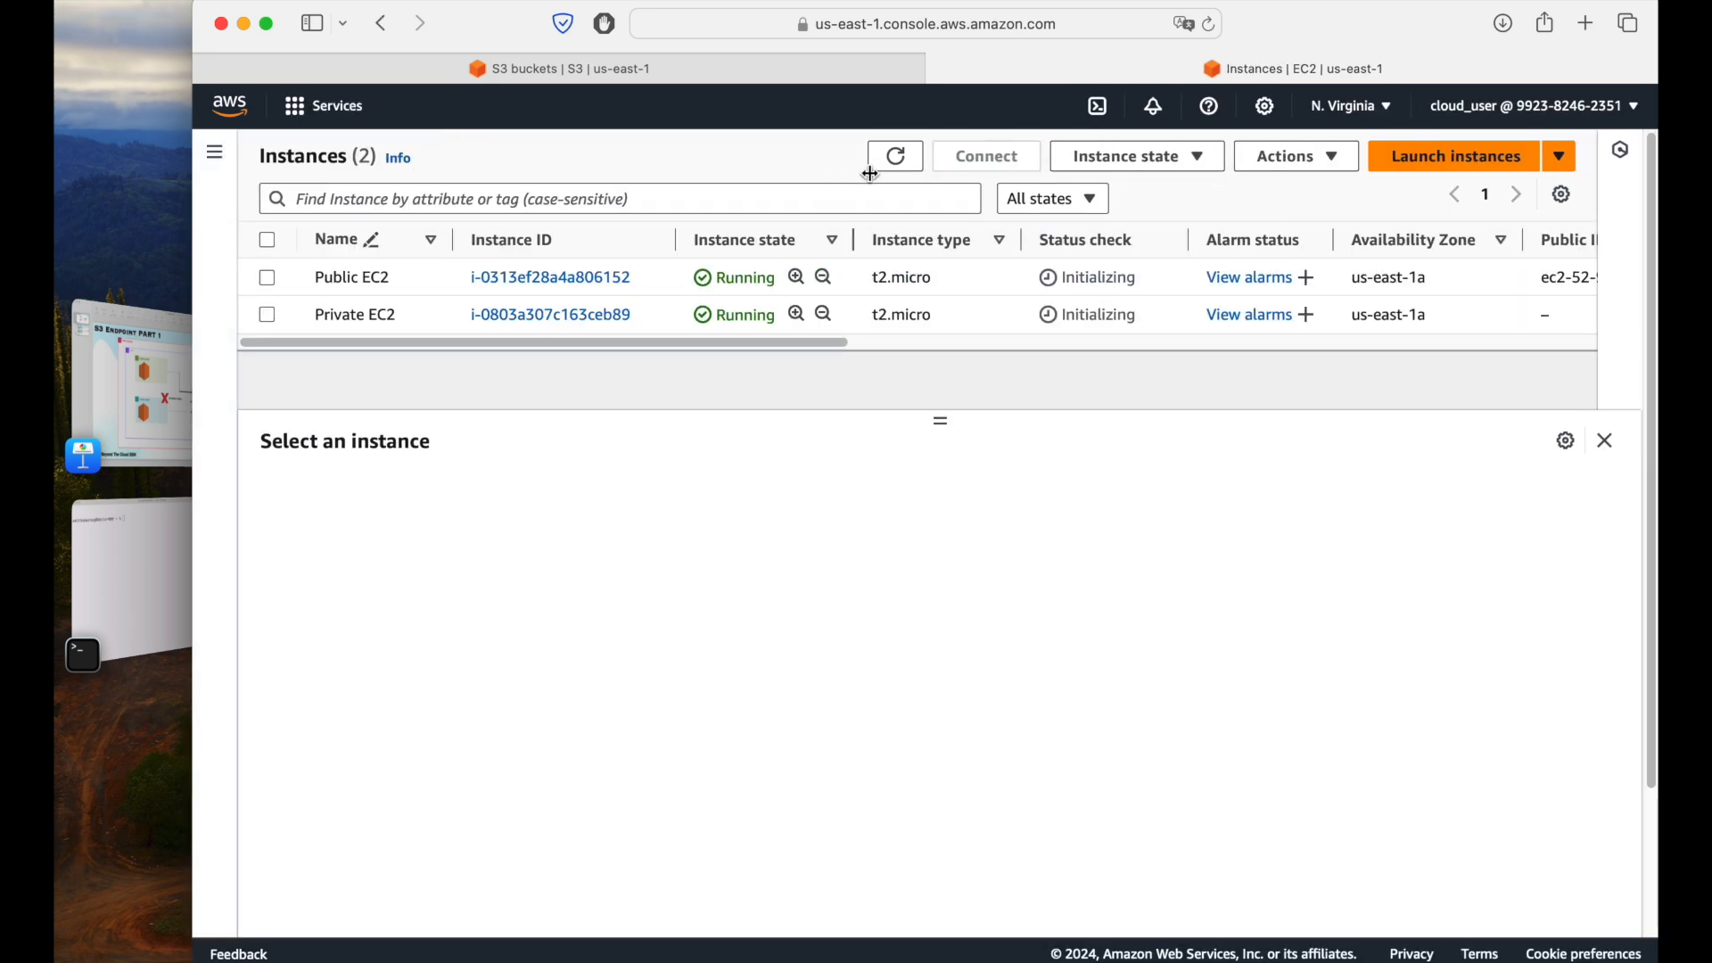
- Consult the Keynote diagram and examine the details of Public EC2 and Private EC2, checking the private instance's public IPv4 address
{"action": "left_click", "coordinate": [133, 388]}
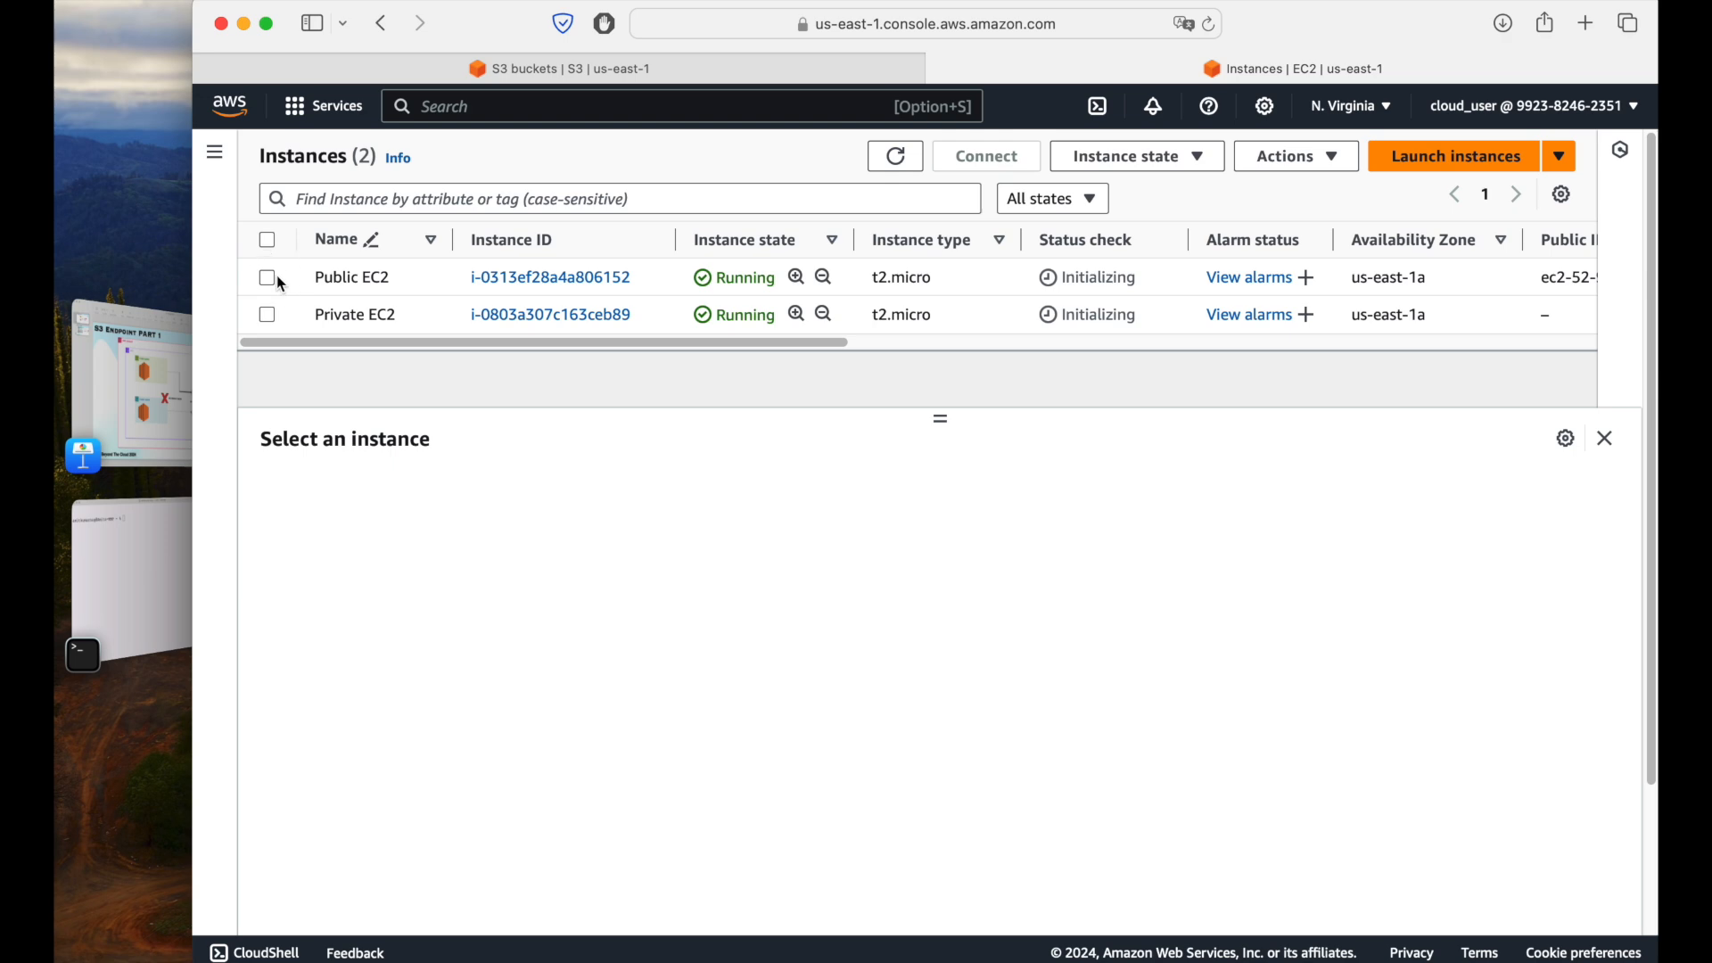
{"action": "left_click", "coordinate": [266, 278]}
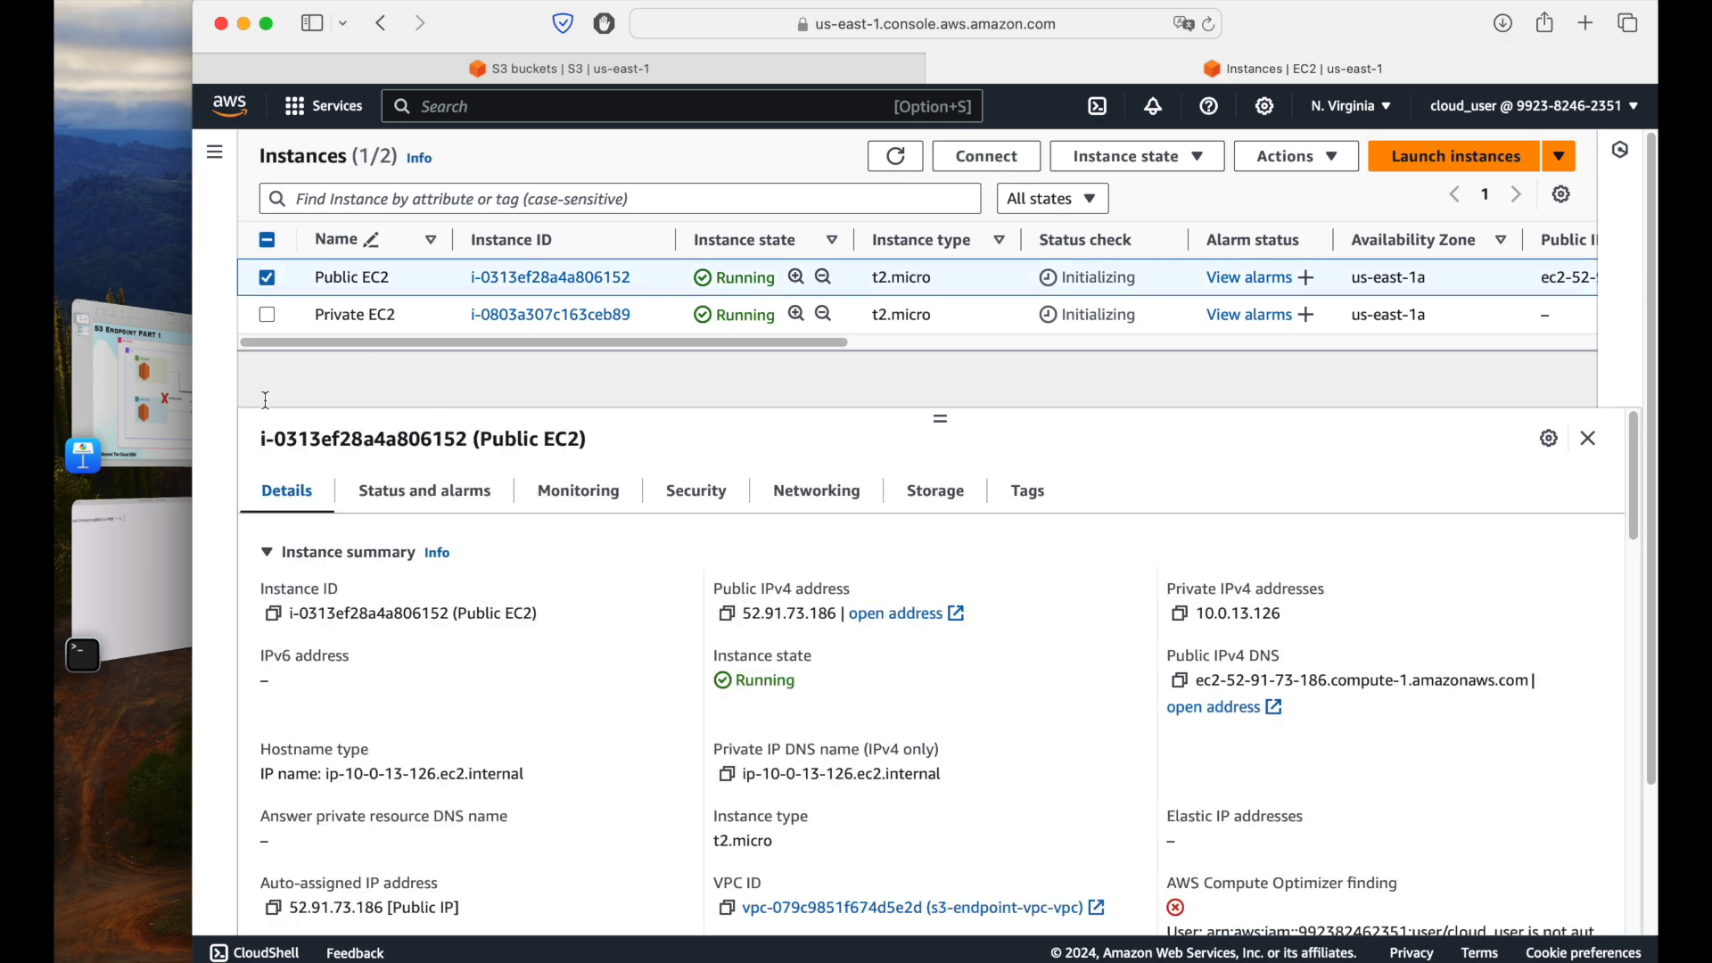
{"action": "left_click", "coordinate": [269, 278]}
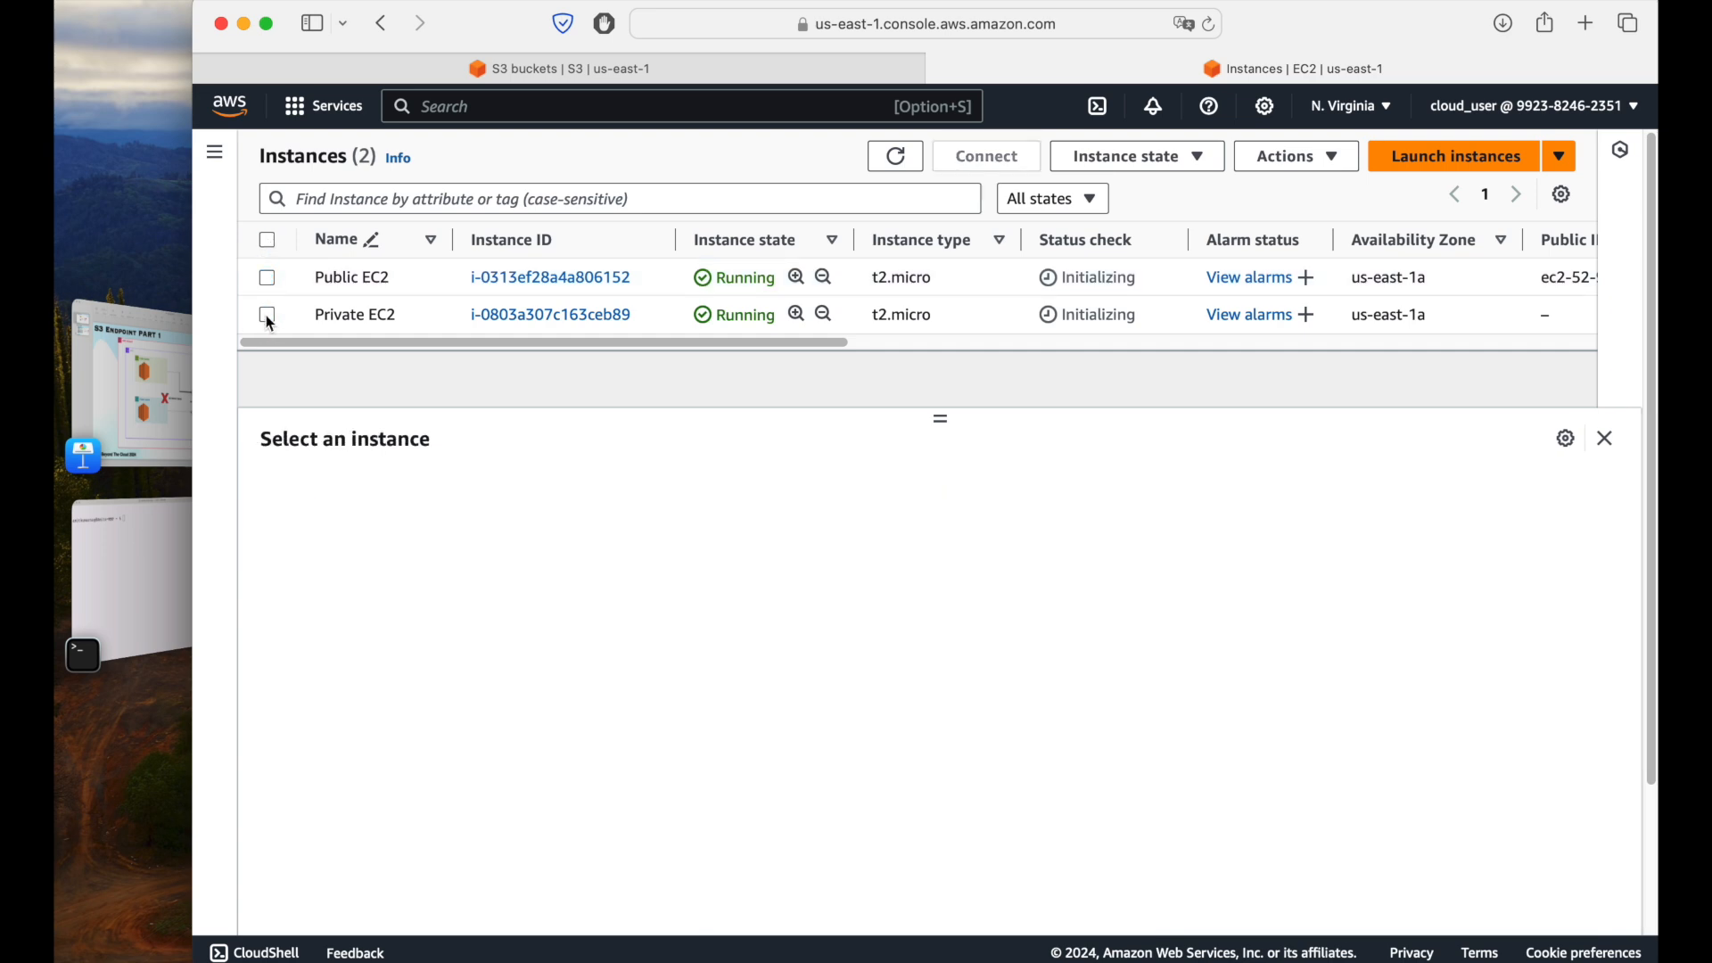
{"action": "left_click", "coordinate": [268, 315]}
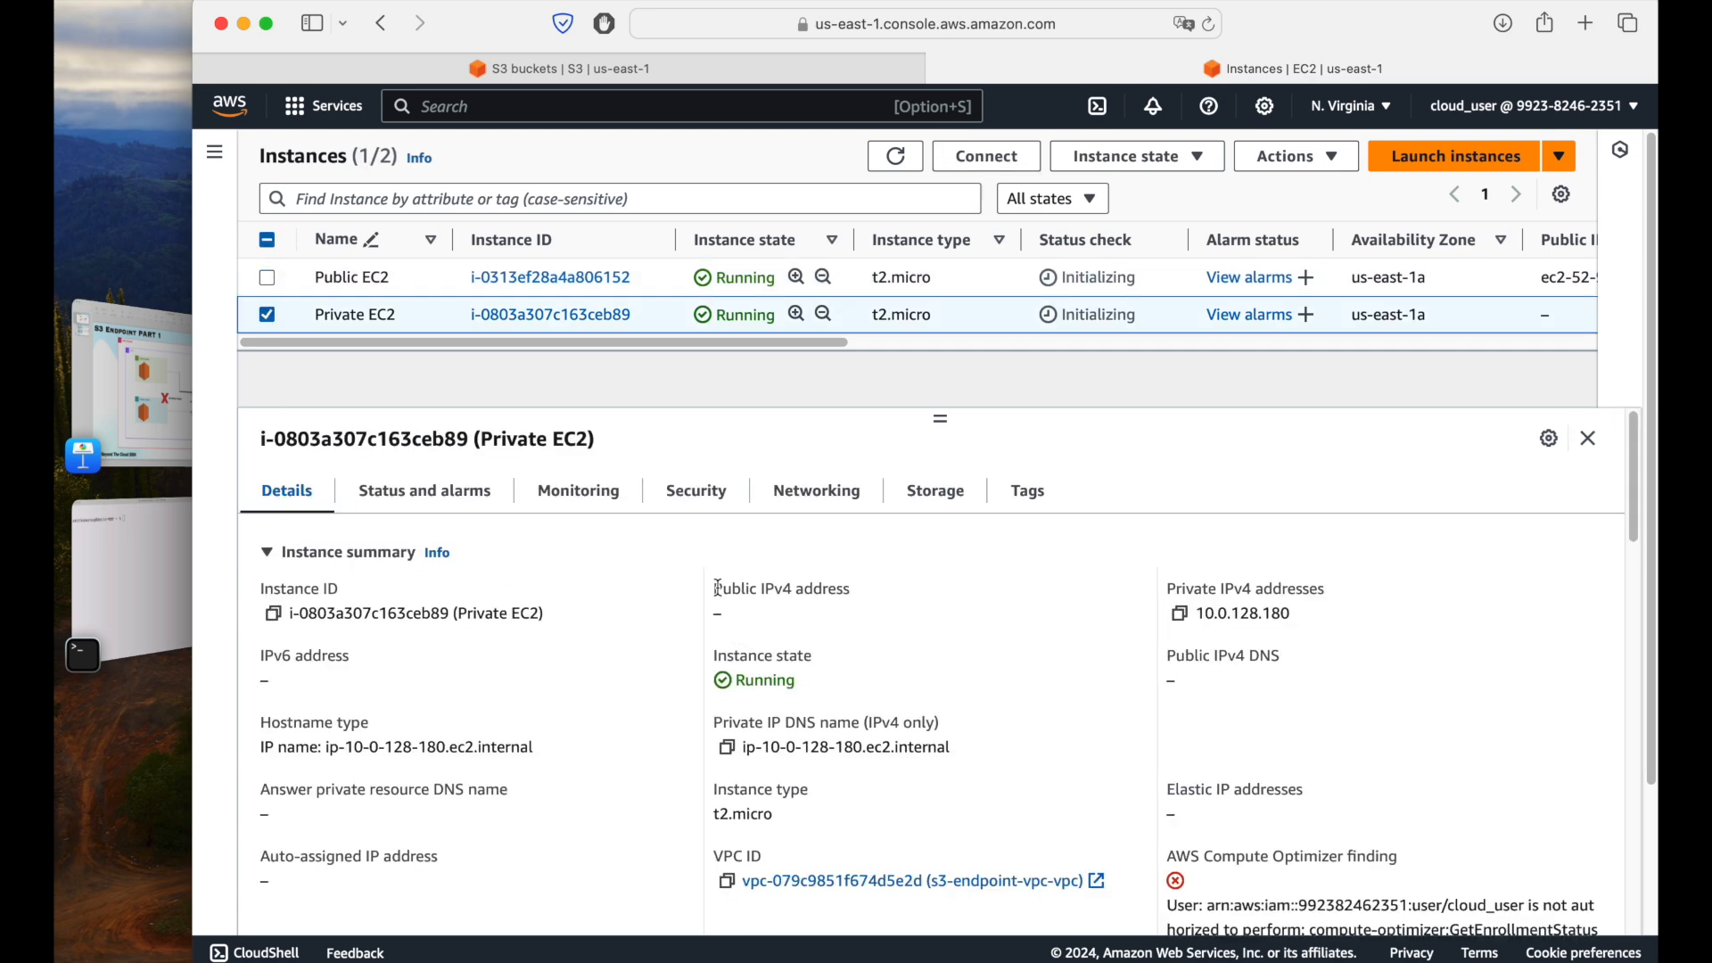
{"action": "left_click_drag", "start_coordinate": [718, 588], "coordinate": [735, 620]}
{"action": "left_click", "coordinate": [917, 645]}
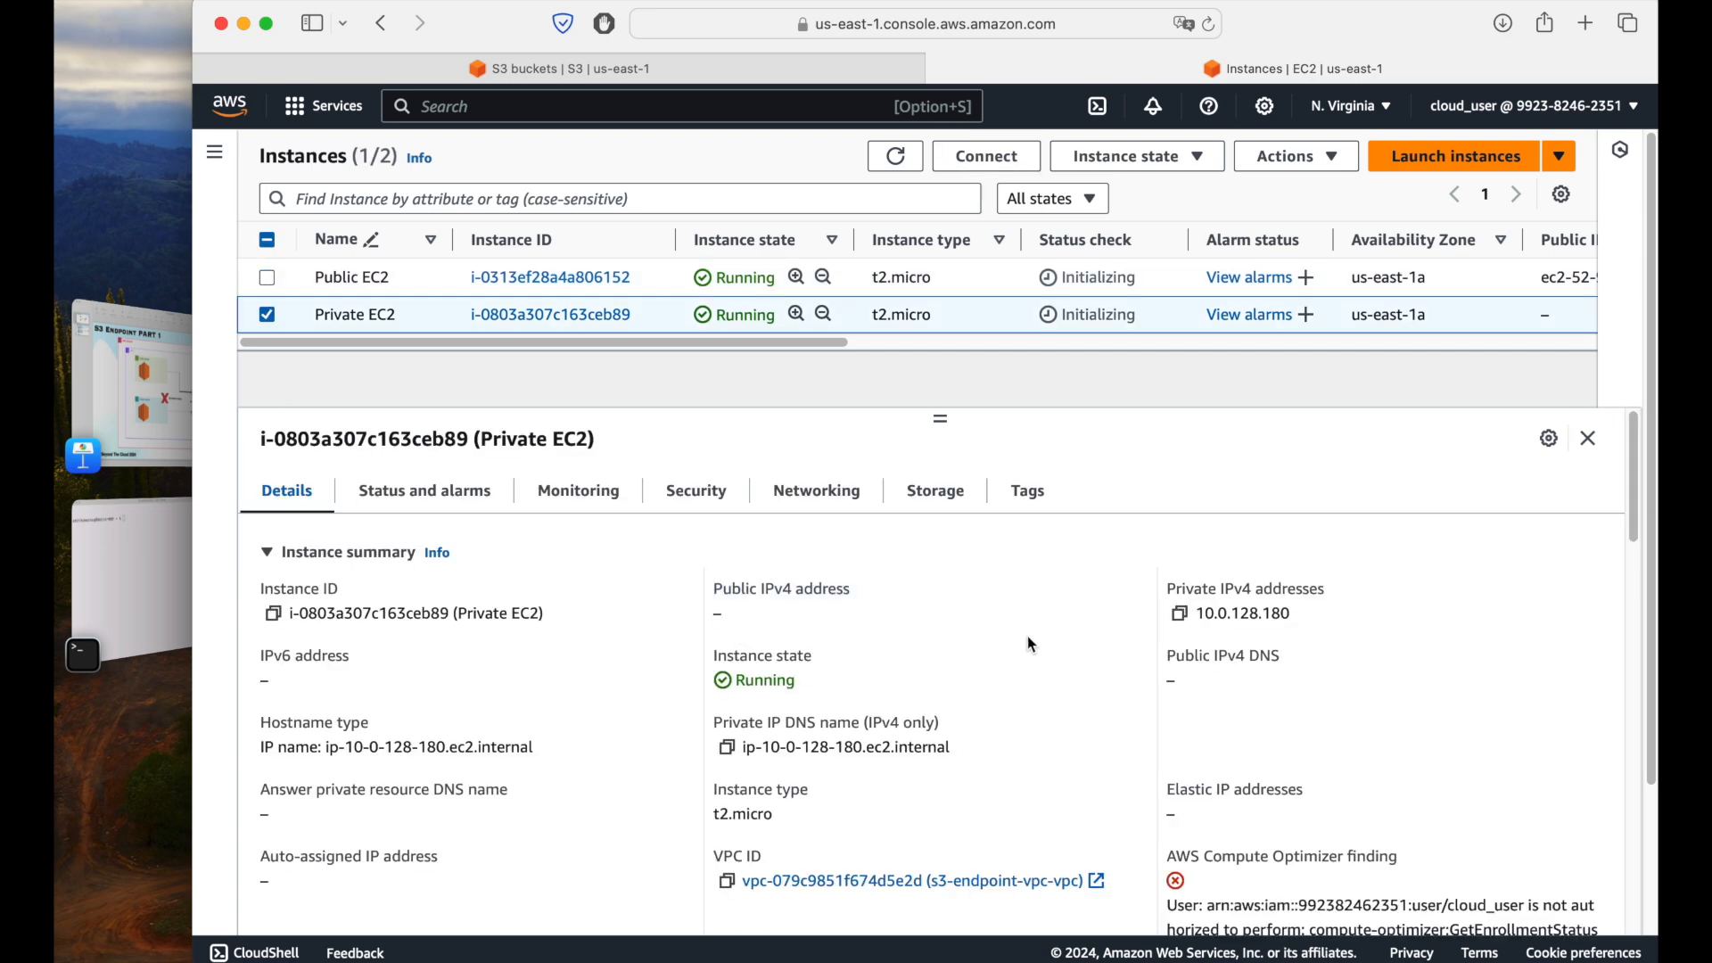